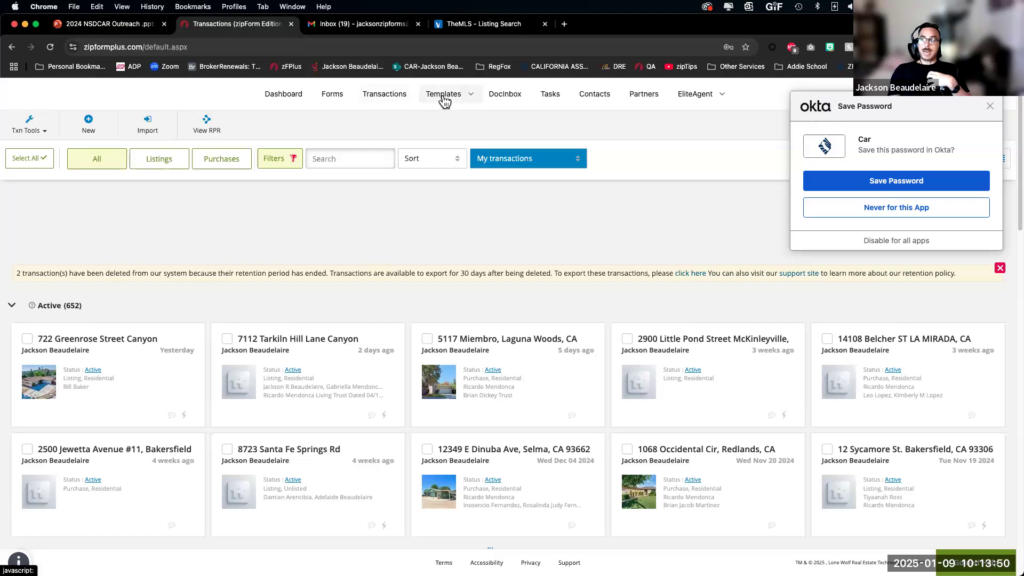
Step: Open Templates > Forms and Checklists, dismiss the Okta password and Chrome performance pop-ups, and start a new template
{"action": "left_click", "coordinate": [445, 97]}
{"action": "left_click", "coordinate": [425, 121]}
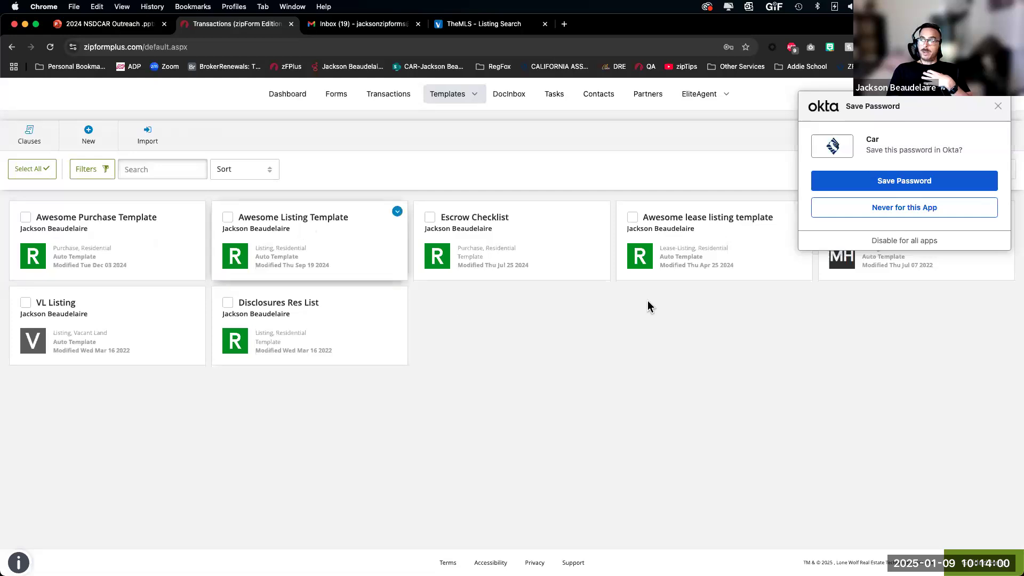
{"action": "left_click", "coordinate": [996, 106]}
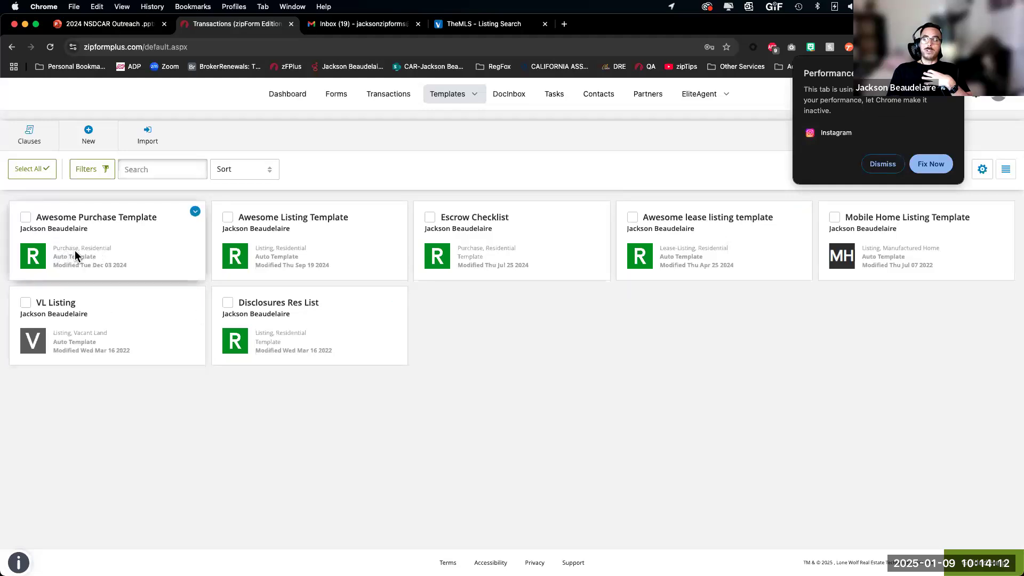
{"action": "left_click", "coordinate": [873, 167]}
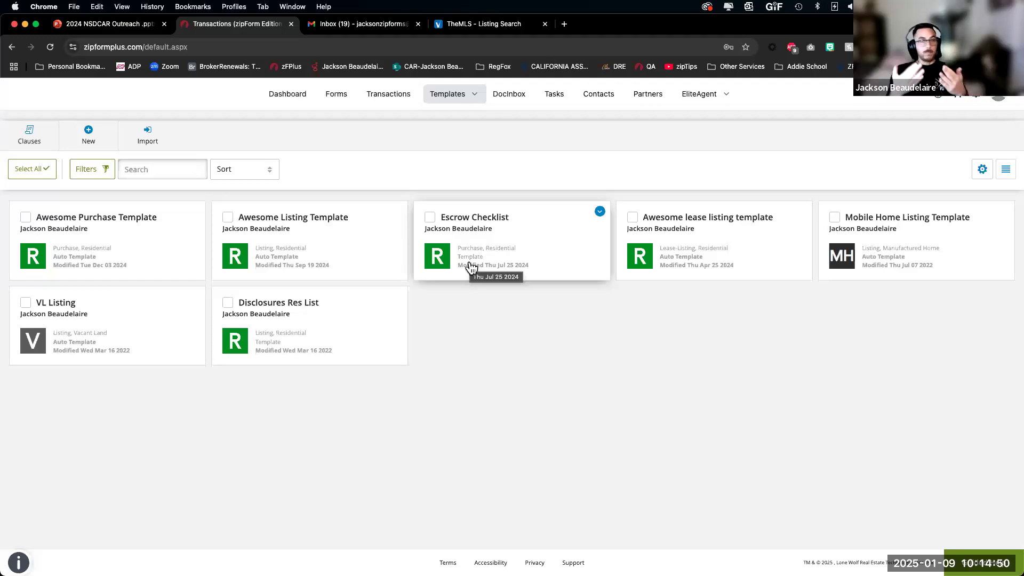
{"action": "left_click", "coordinate": [89, 133]}
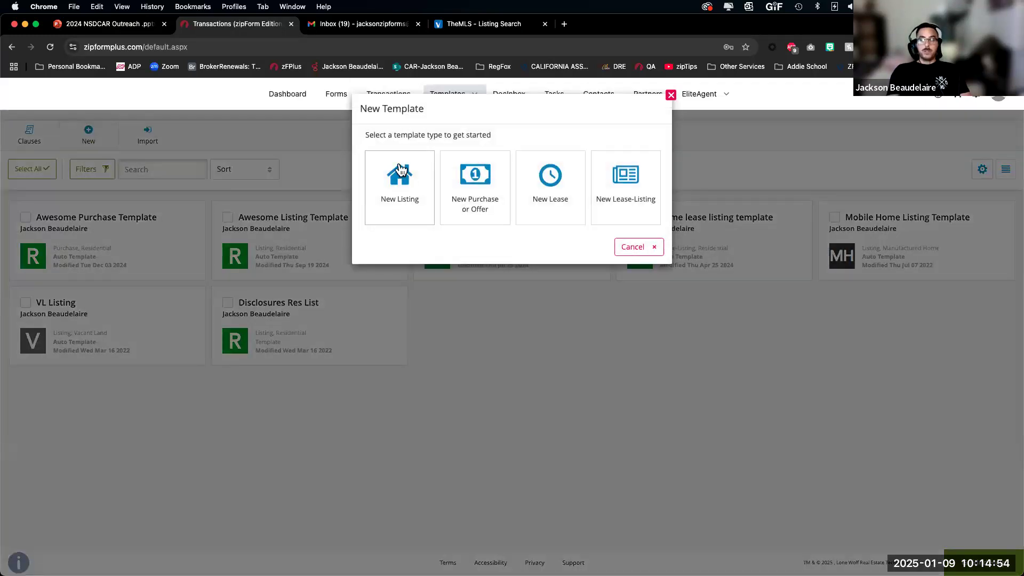
Step: Choose New Listing as the template type to reach the Template Information form
{"action": "left_click", "coordinate": [396, 177]}
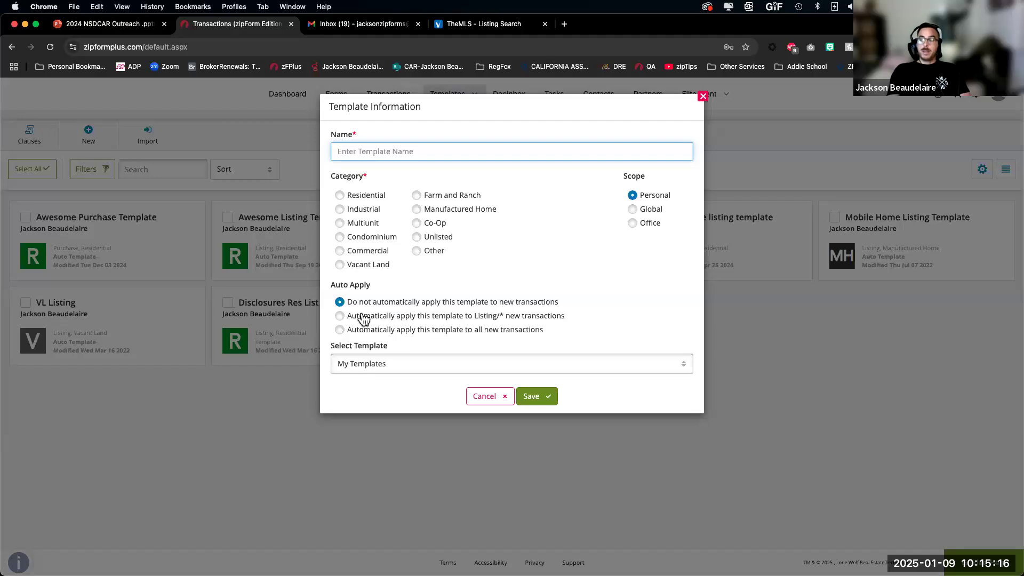
Step: Set Auto Apply to Listing, try Vacant Land then Farm and Ranch categories, then cancel the template
{"action": "left_click", "coordinate": [341, 316]}
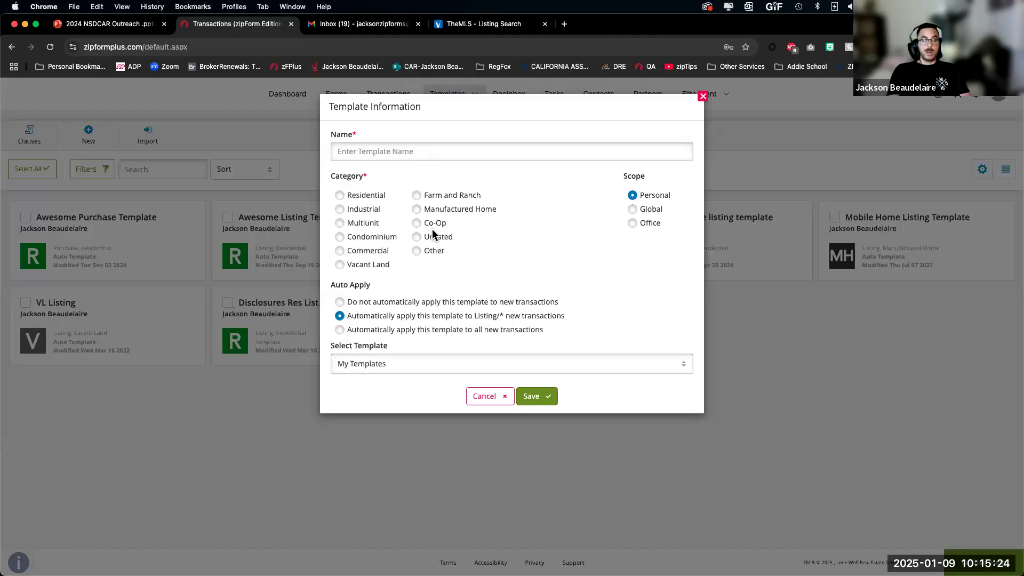
{"action": "left_click", "coordinate": [379, 267]}
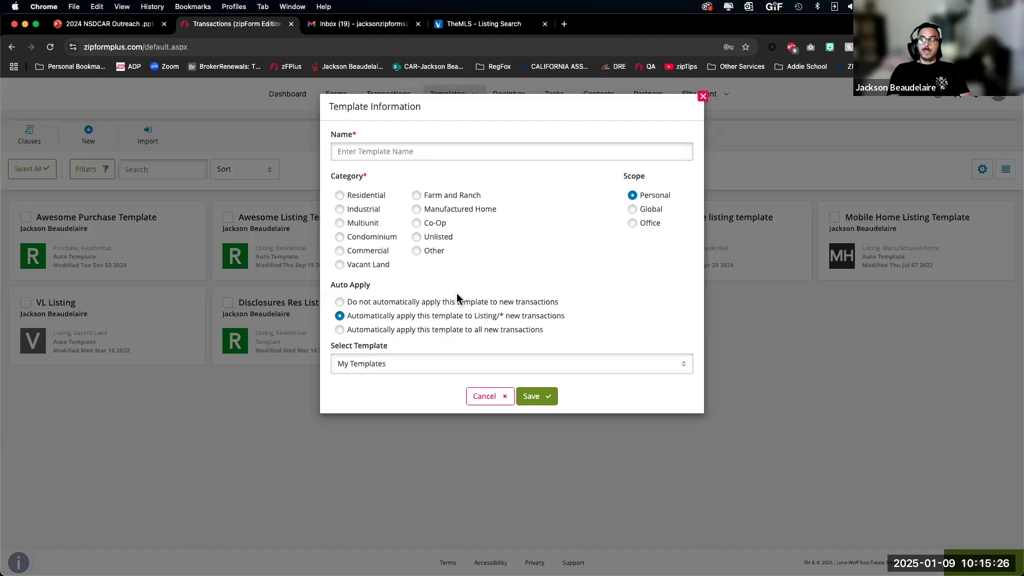
{"action": "left_click", "coordinate": [460, 198]}
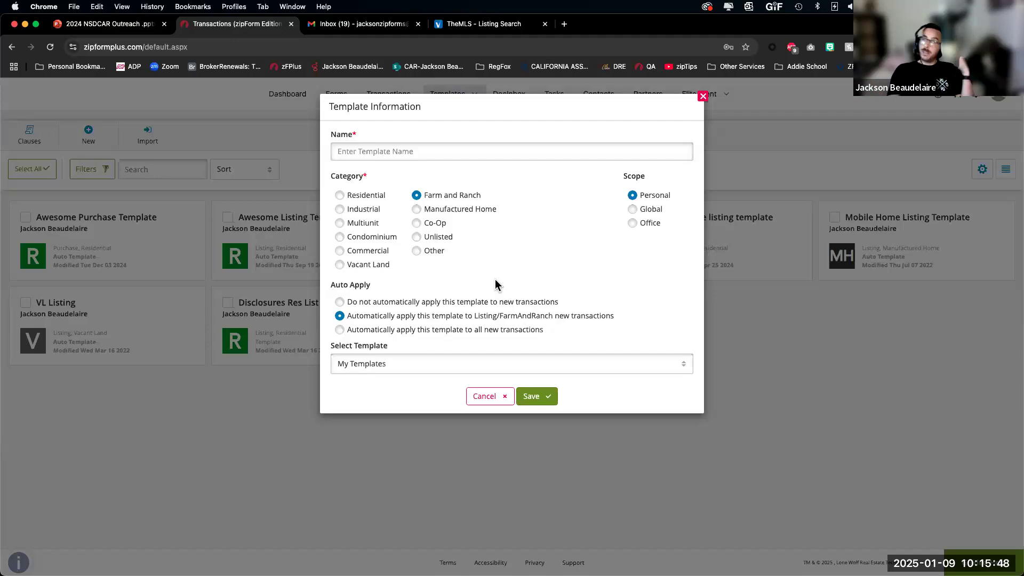
{"action": "left_click", "coordinate": [492, 397]}
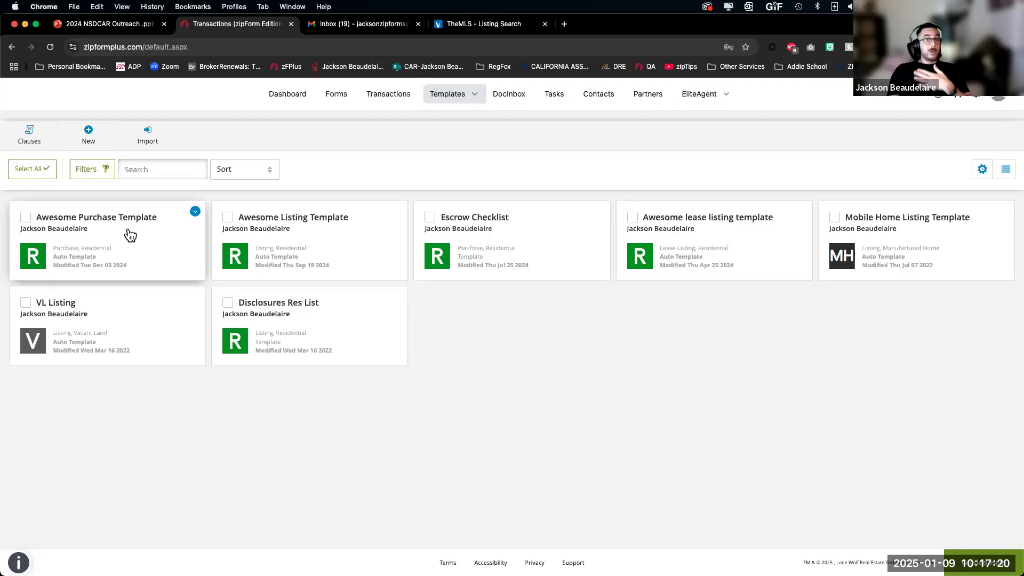
Step: Open the Awesome Purchase Template on its Documents tab
{"action": "left_click", "coordinate": [128, 230]}
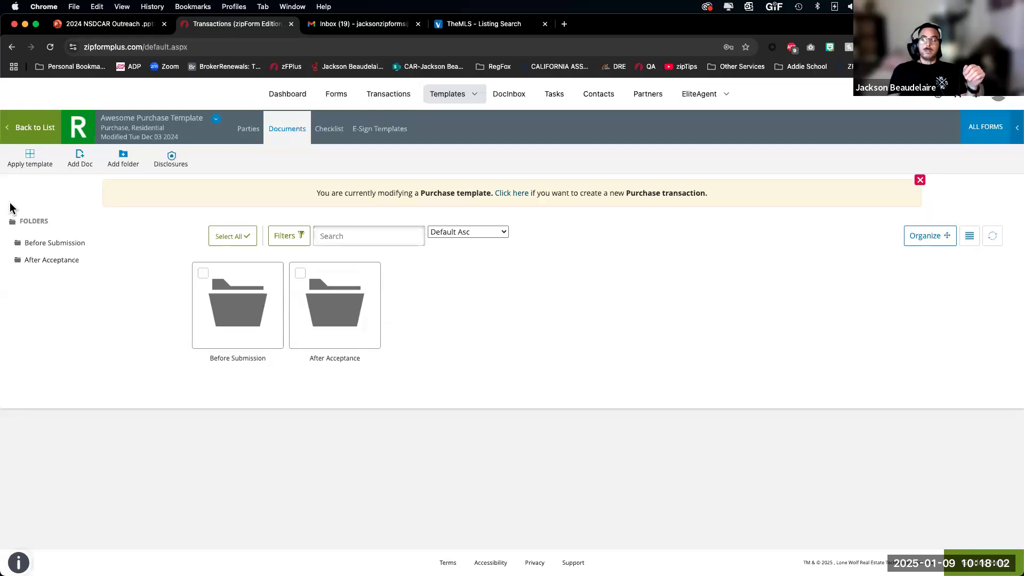
{"action": "left_click_drag", "start_coordinate": [384, 263], "coordinate": [485, 352]}
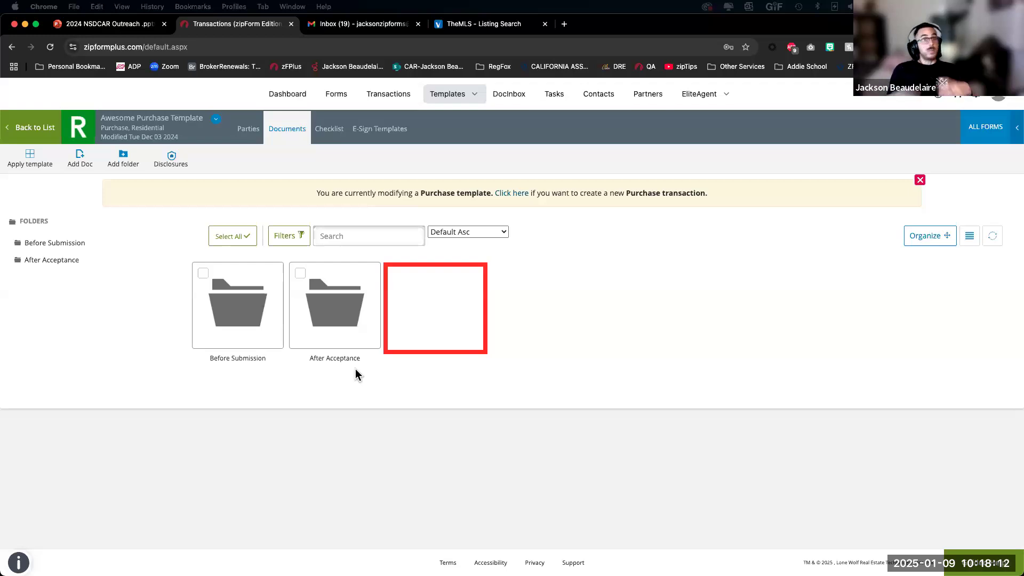
{"action": "mouse_move", "coordinate": [295, 273]}
{"action": "left_mouse_down"}
{"action": "mouse_move", "coordinate": [337, 319]}
{"action": "mouse_move", "coordinate": [369, 334]}
{"action": "left_mouse_up"}
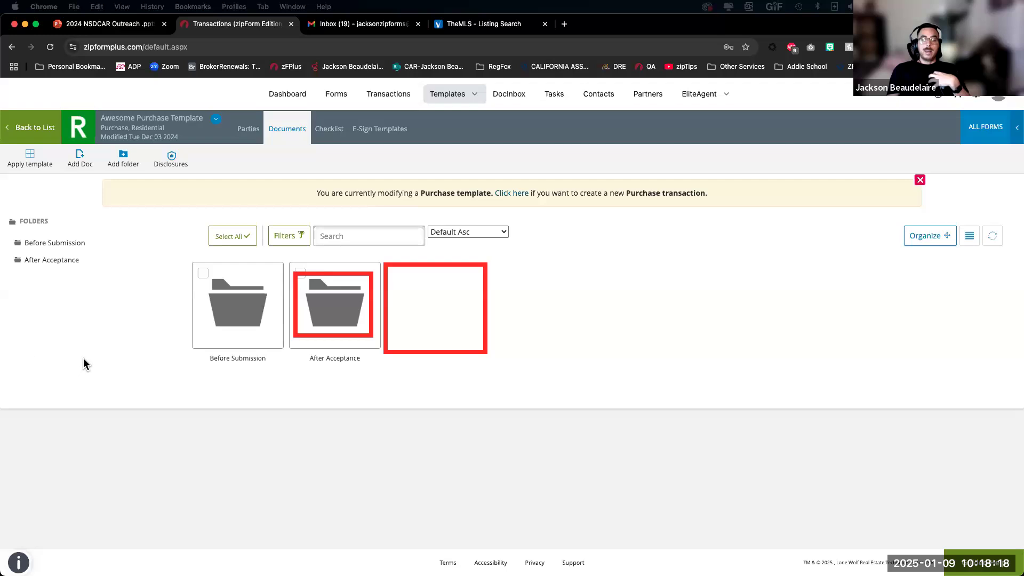
{"action": "key", "text": "Escape"}
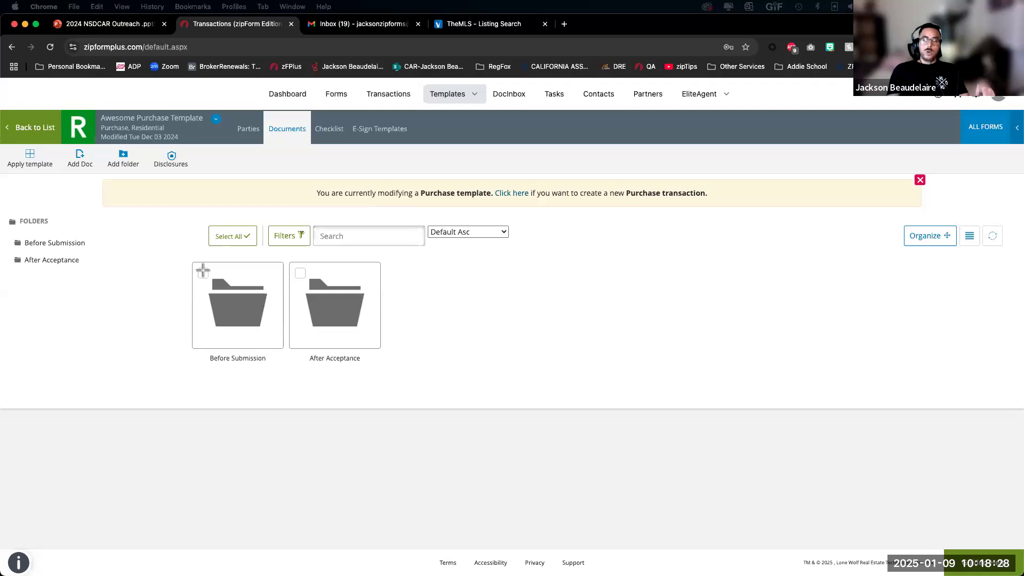
{"action": "left_click_drag", "start_coordinate": [194, 262], "coordinate": [285, 367]}
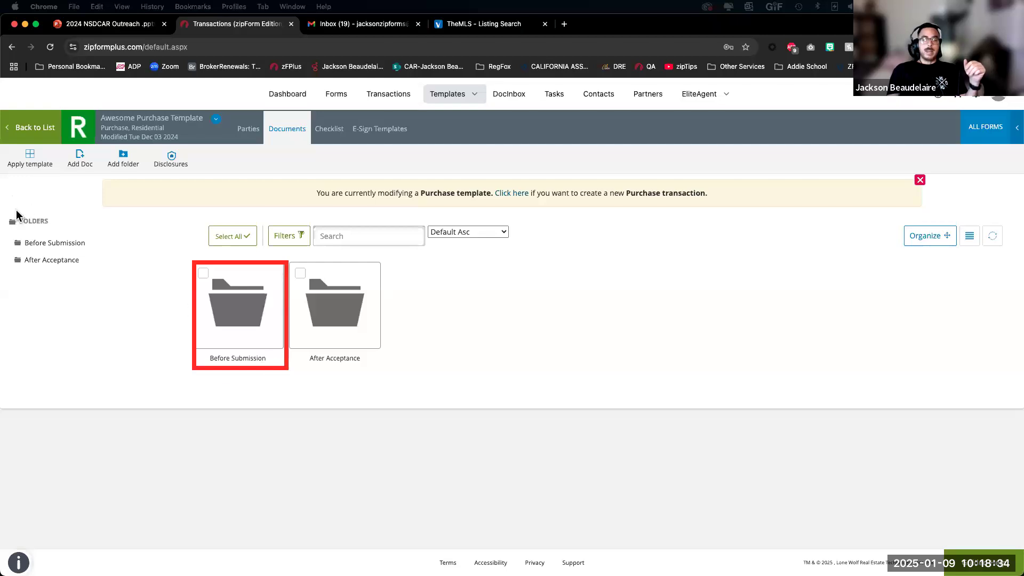
{"action": "left_click_drag", "start_coordinate": [235, 315], "coordinate": [452, 300]}
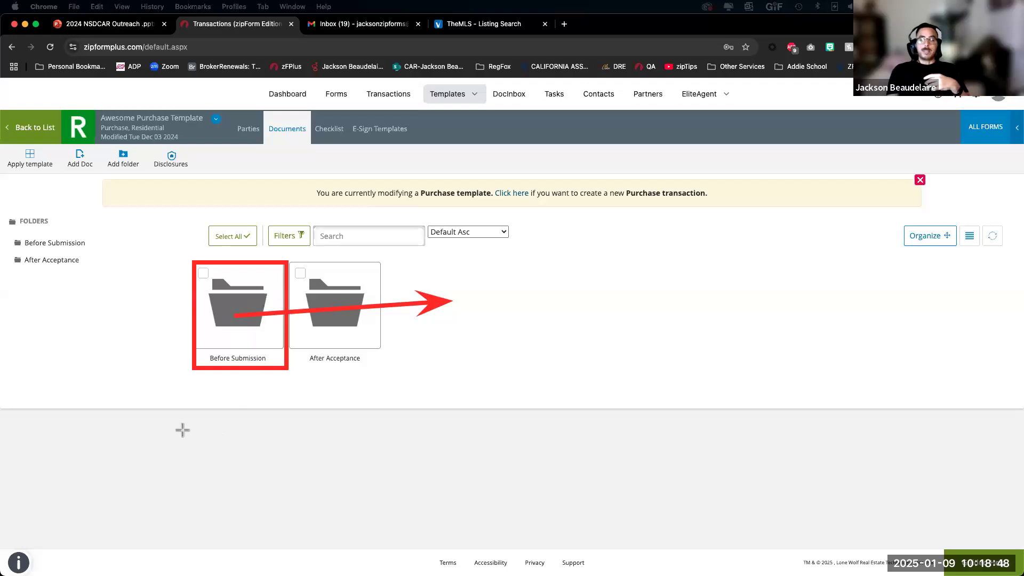
{"action": "left_click_drag", "start_coordinate": [164, 472], "coordinate": [219, 366]}
Step: Draw arrows at the Before Submission folder, clear them, then open the folder
{"action": "left_click_drag", "start_coordinate": [292, 455], "coordinate": [272, 376]}
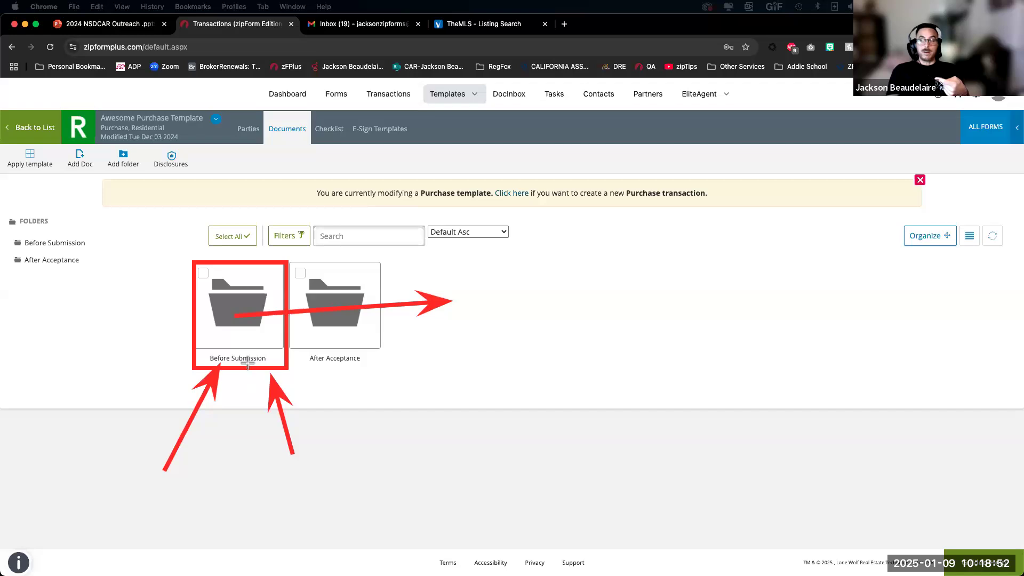
{"action": "left_click_drag", "start_coordinate": [248, 427], "coordinate": [452, 321]}
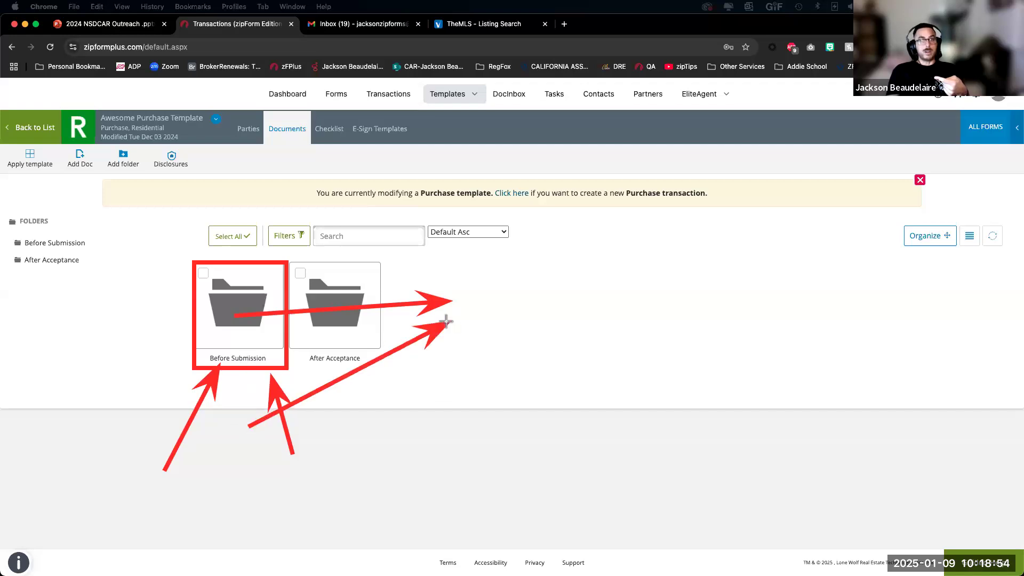
{"action": "left_click", "coordinate": [19, 351]}
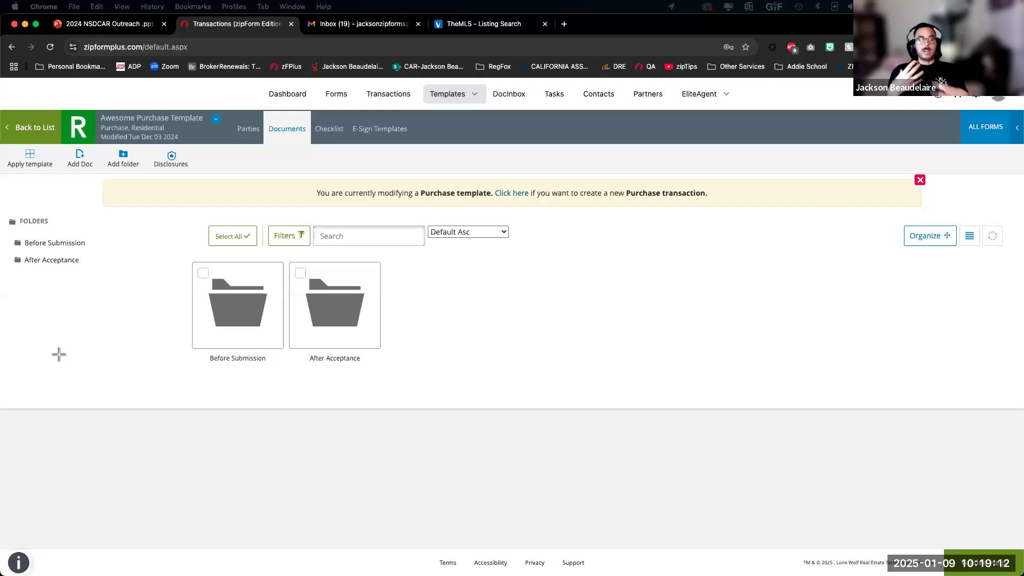
{"action": "double_click", "coordinate": [242, 308]}
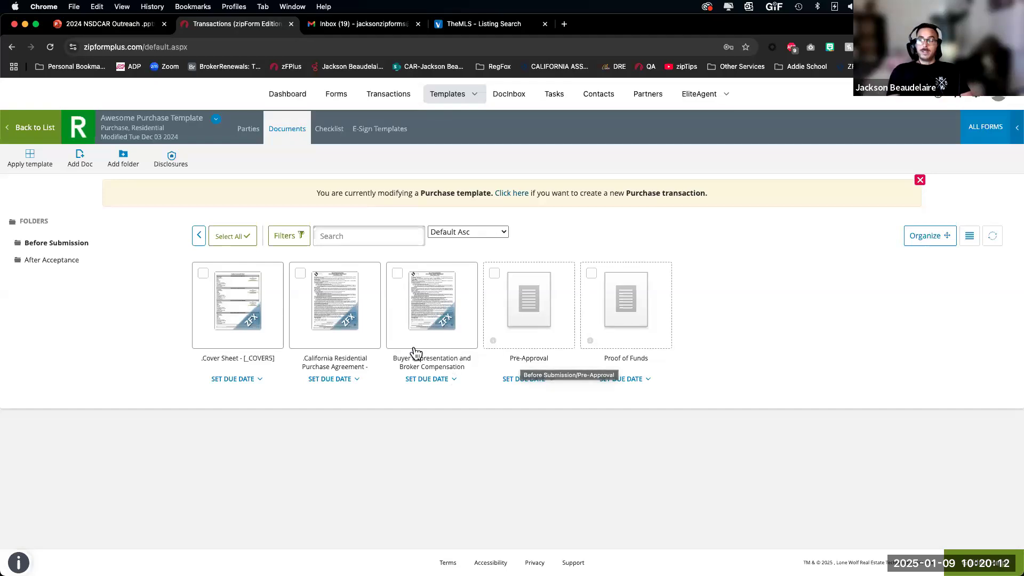
Step: Start an Add Doc placeholder, toggle Required on and off, close it unsaved, and return to the folders
{"action": "left_click", "coordinate": [79, 161]}
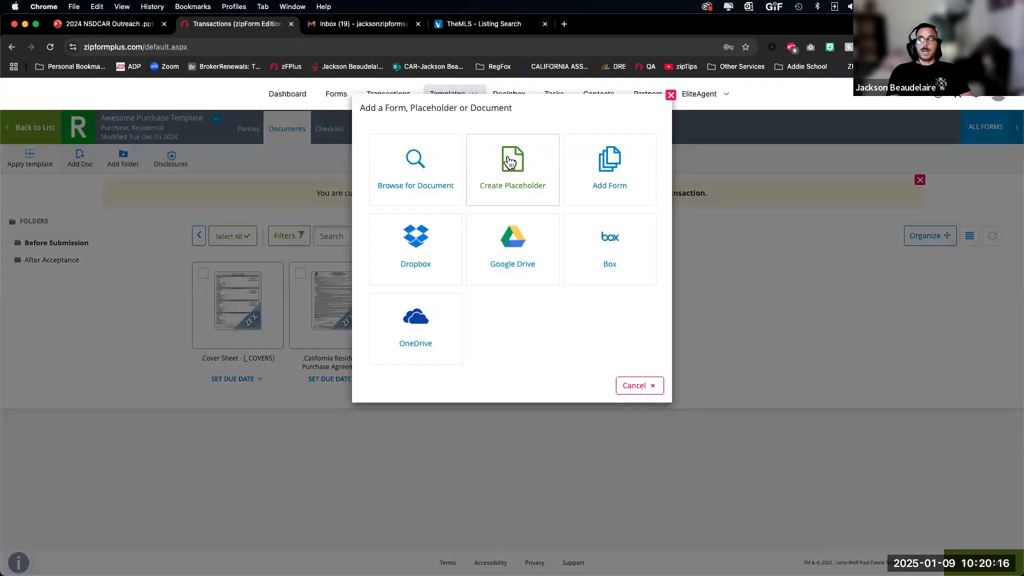
{"action": "left_click", "coordinate": [515, 180]}
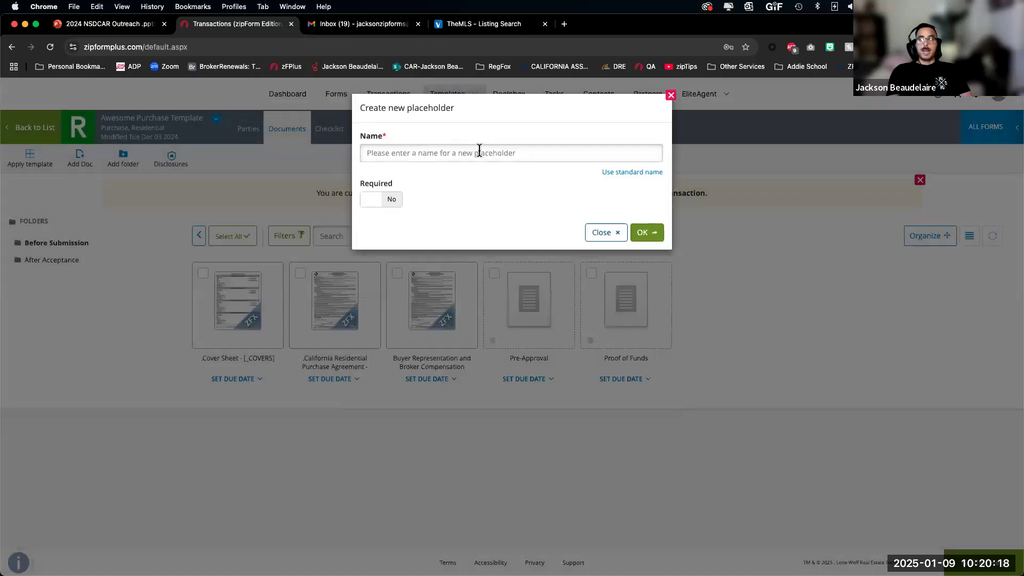
{"action": "left_click", "coordinate": [373, 200]}
{"action": "left_click", "coordinate": [376, 202]}
{"action": "left_click", "coordinate": [607, 232]}
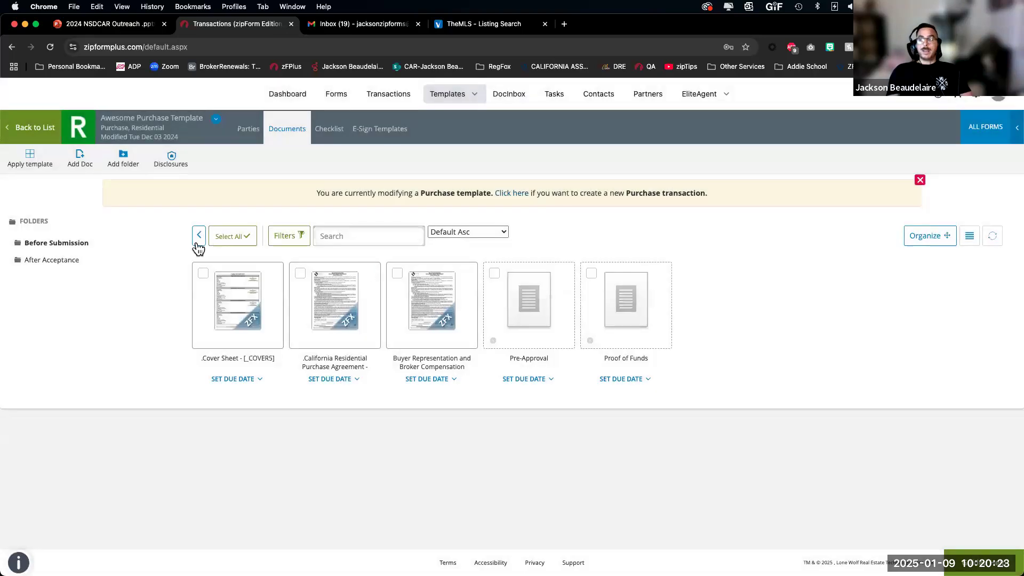
{"action": "left_click", "coordinate": [198, 239]}
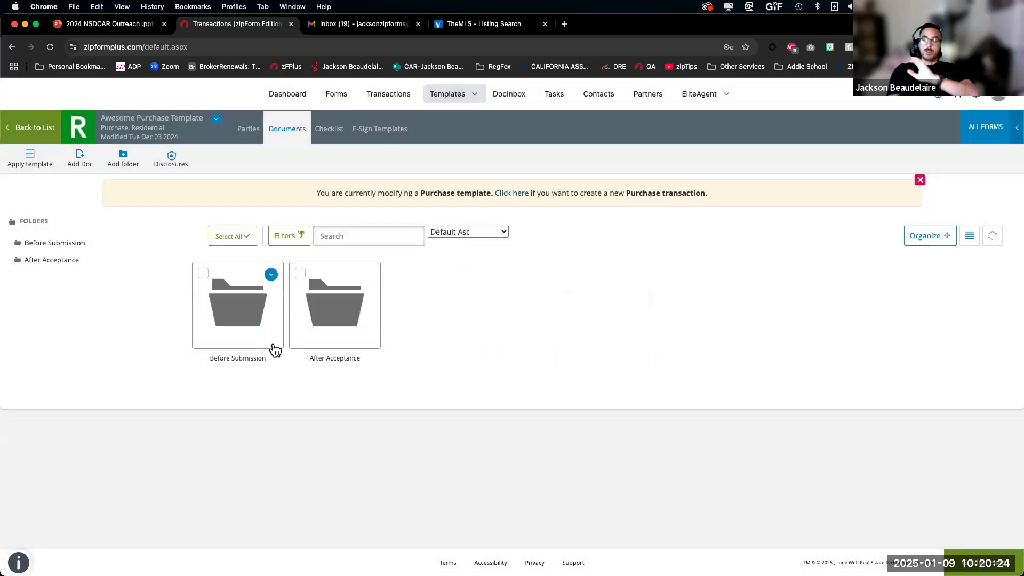
{"action": "left_click", "coordinate": [122, 163]}
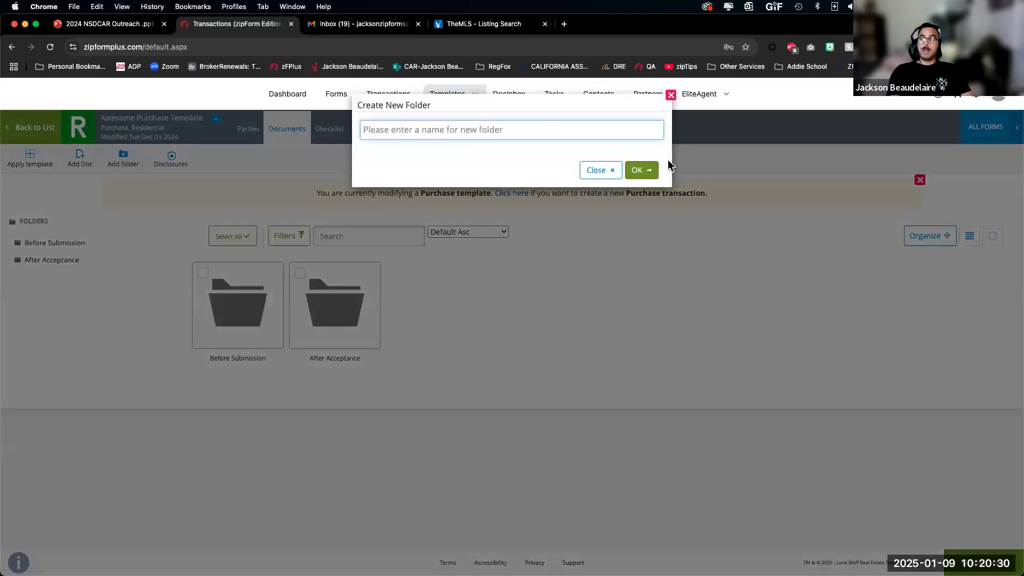
{"action": "left_click", "coordinate": [603, 170]}
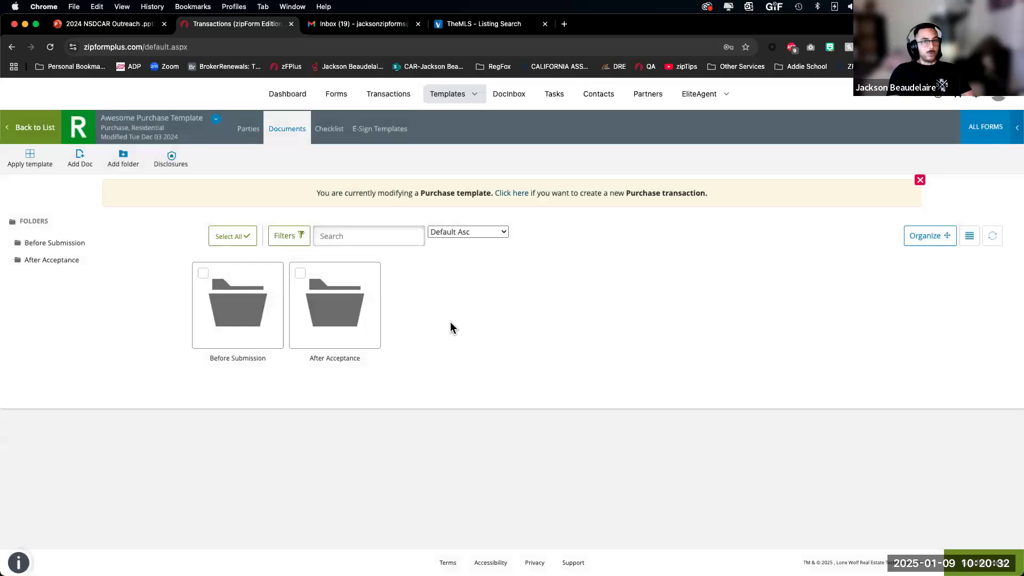
Step: Reopen the Before Submission folder to show its five documents
{"action": "double_click", "coordinate": [245, 320]}
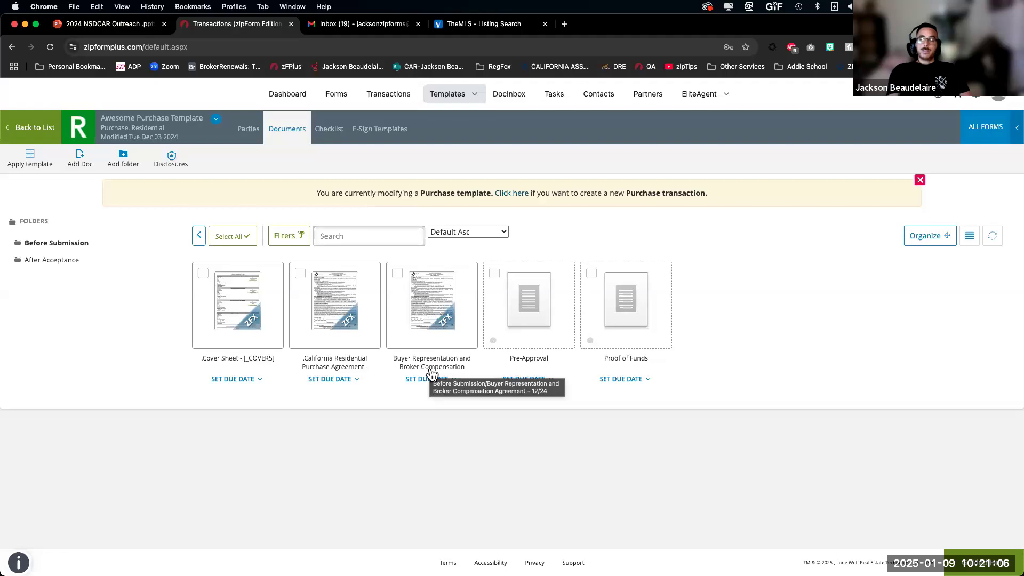
Step: Open the California Residential Purchase Agreement in a new workspace, scroll through its terms, and save
{"action": "left_click", "coordinate": [349, 307]}
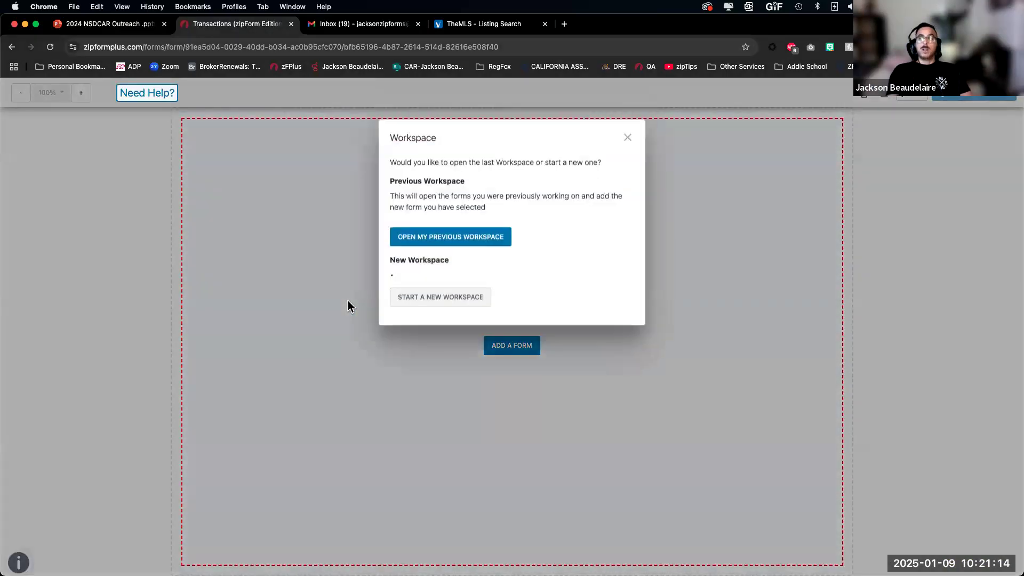
{"action": "left_click", "coordinate": [455, 329]}
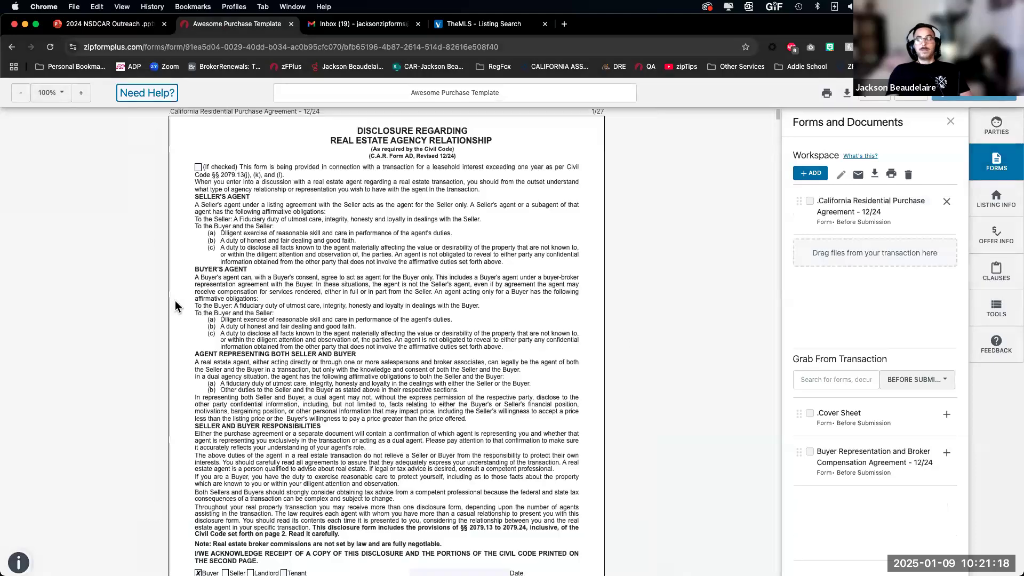
{"action": "scroll", "coordinate": [258, 381], "scroll_direction": "down", "scroll_amount": 10}
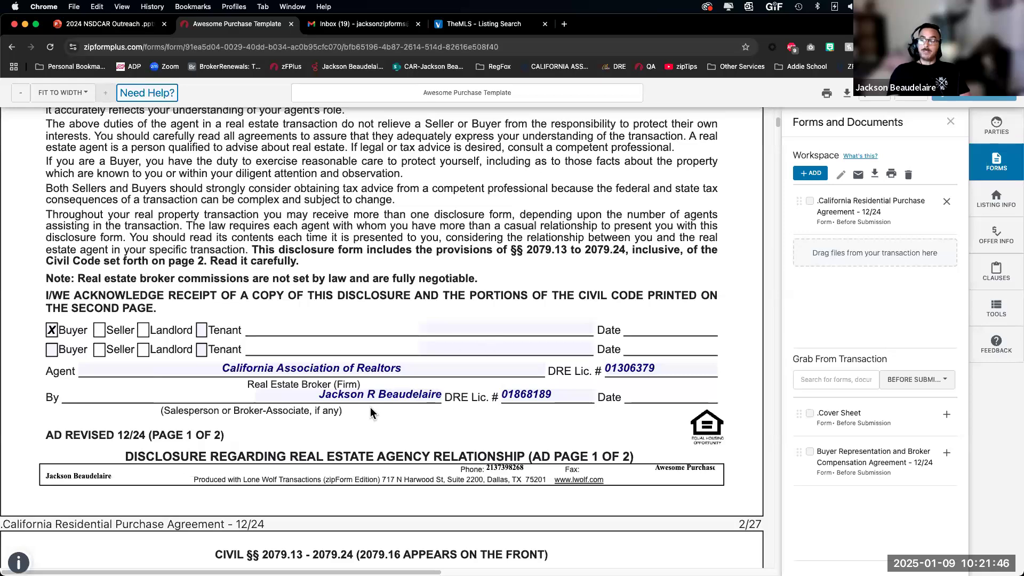
{"action": "scroll", "coordinate": [427, 405], "scroll_direction": "down", "scroll_amount": 10}
{"action": "scroll", "coordinate": [417, 405], "scroll_direction": "down", "scroll_amount": 10}
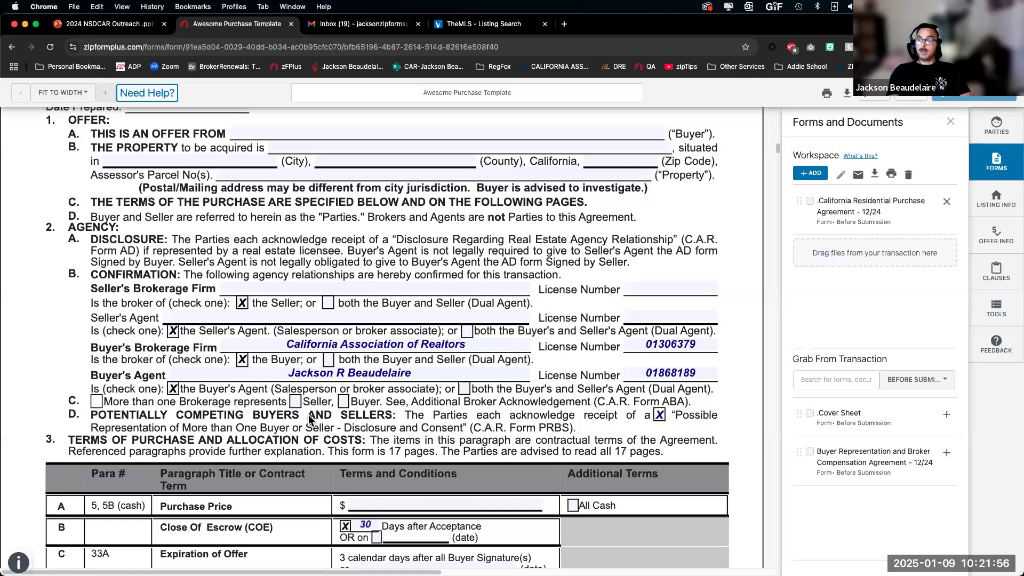
{"action": "scroll", "coordinate": [352, 336], "scroll_direction": "down", "scroll_amount": 4}
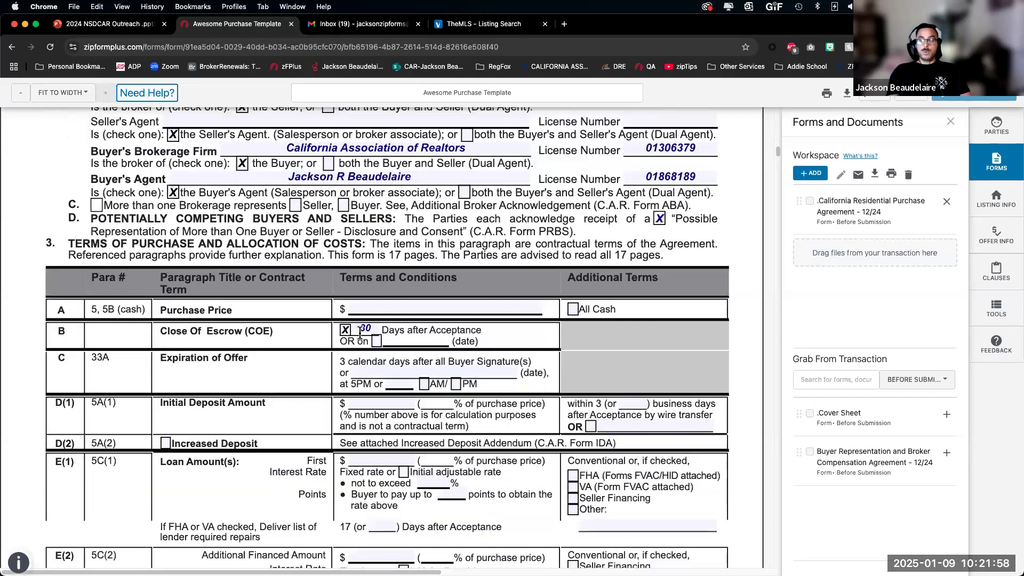
{"action": "scroll", "coordinate": [352, 336], "scroll_direction": "down", "scroll_amount": 8}
{"action": "scroll", "coordinate": [332, 418], "scroll_direction": "down", "scroll_amount": 12}
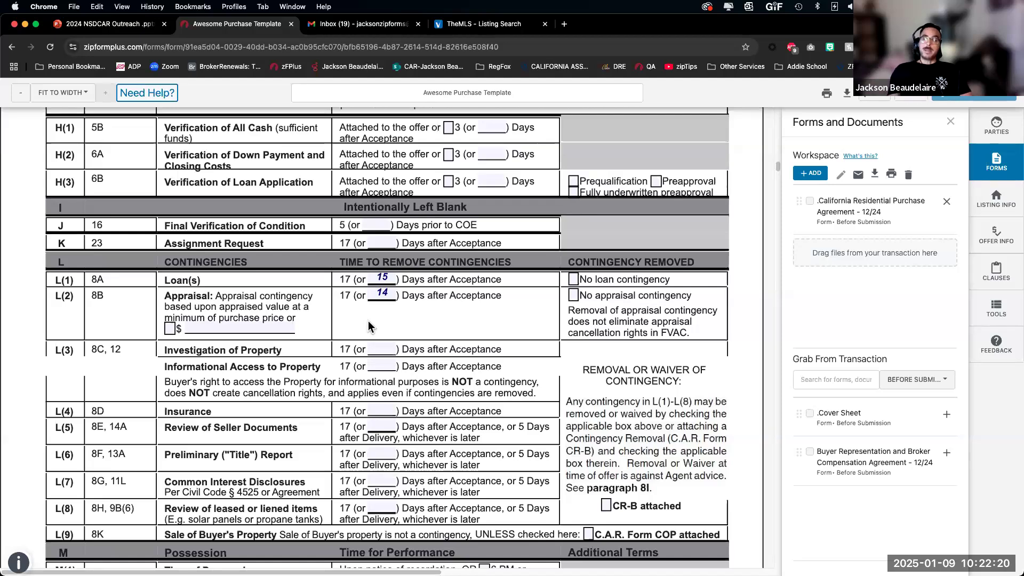
{"action": "scroll", "coordinate": [389, 322], "scroll_direction": "down", "scroll_amount": 5}
{"action": "scroll", "coordinate": [389, 322], "scroll_direction": "down", "scroll_amount": 20}
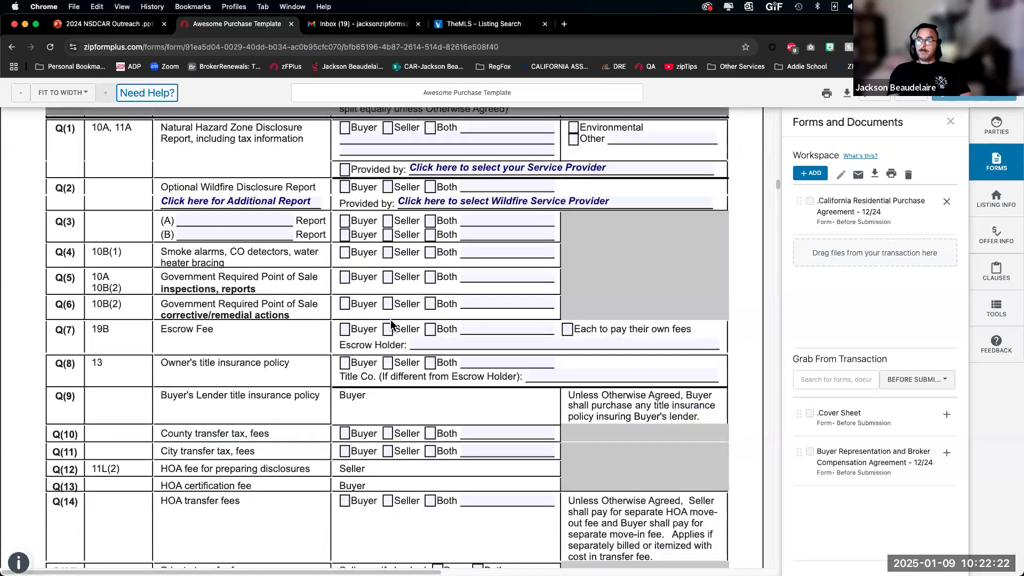
{"action": "scroll", "coordinate": [392, 325], "scroll_direction": "down", "scroll_amount": 5}
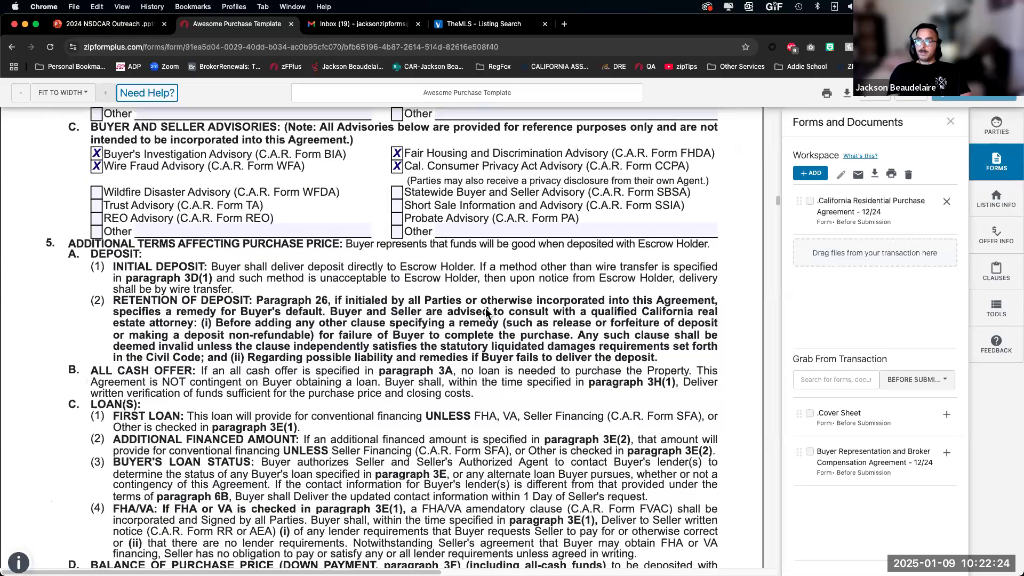
{"action": "scroll", "coordinate": [765, 262], "scroll_direction": "up", "scroll_amount": 20}
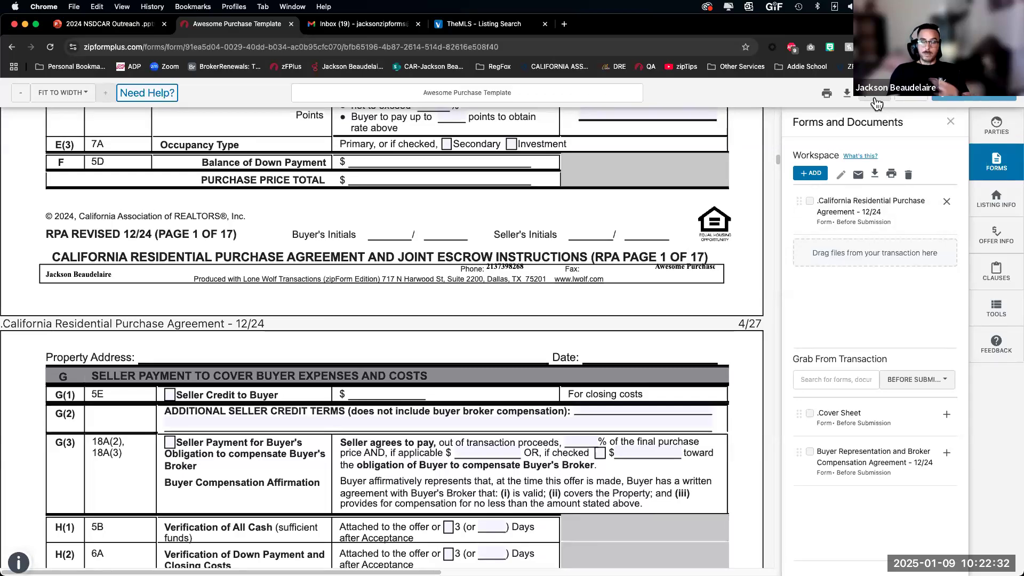
{"action": "left_click", "coordinate": [908, 98]}
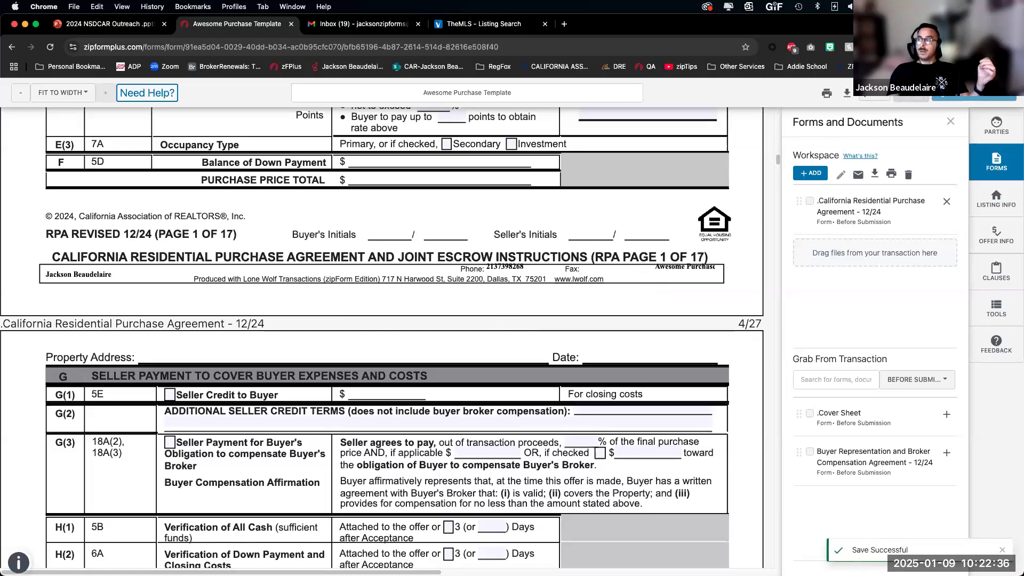
Step: Close the purchase agreement editor to return to the Before Submission documents
{"action": "left_click", "coordinate": [876, 99]}
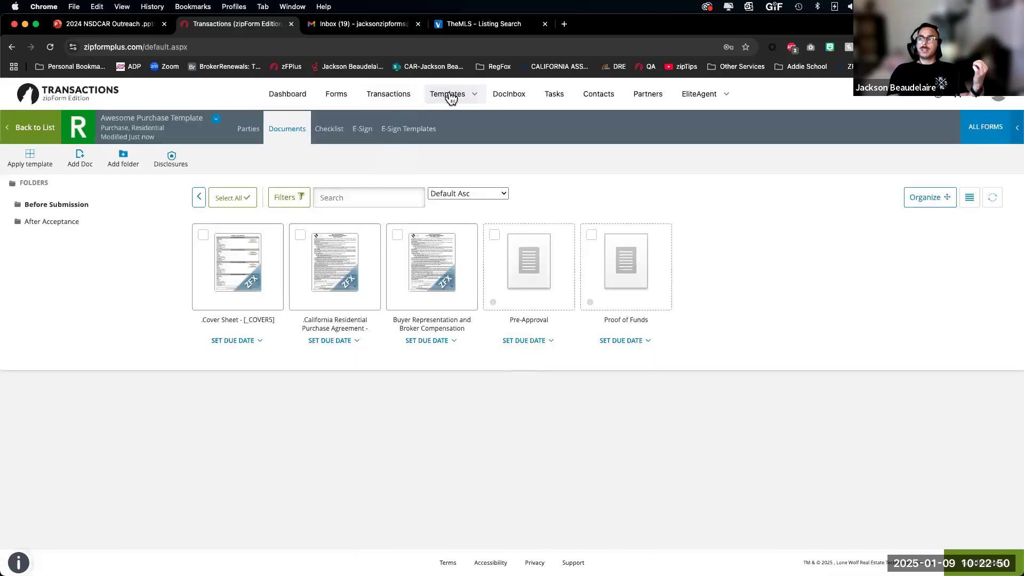
Step: Open the Awesome Listing Template from the templates list and show all its folders
{"action": "left_click", "coordinate": [450, 95]}
{"action": "left_click", "coordinate": [462, 126]}
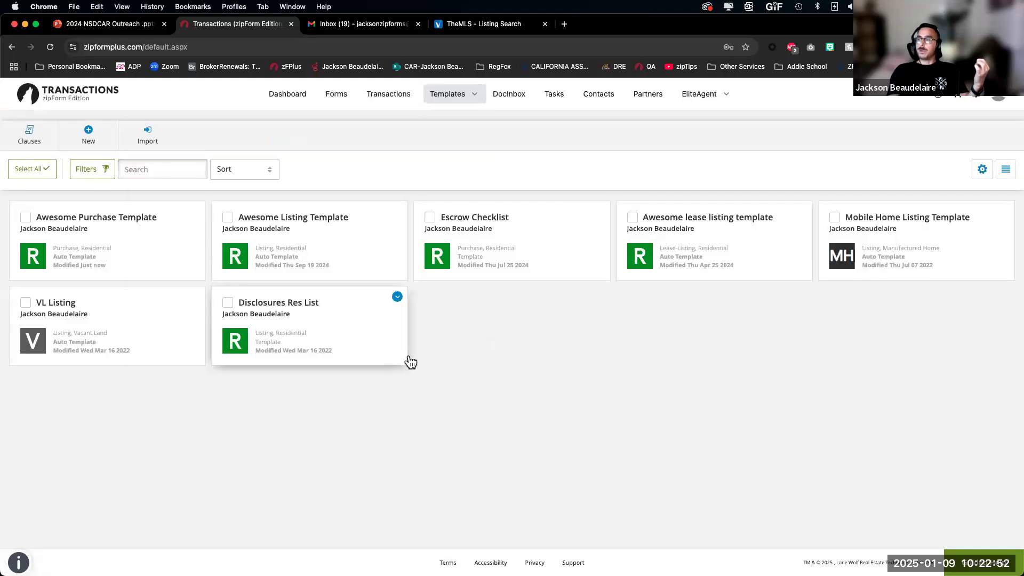
{"action": "left_click", "coordinate": [310, 222]}
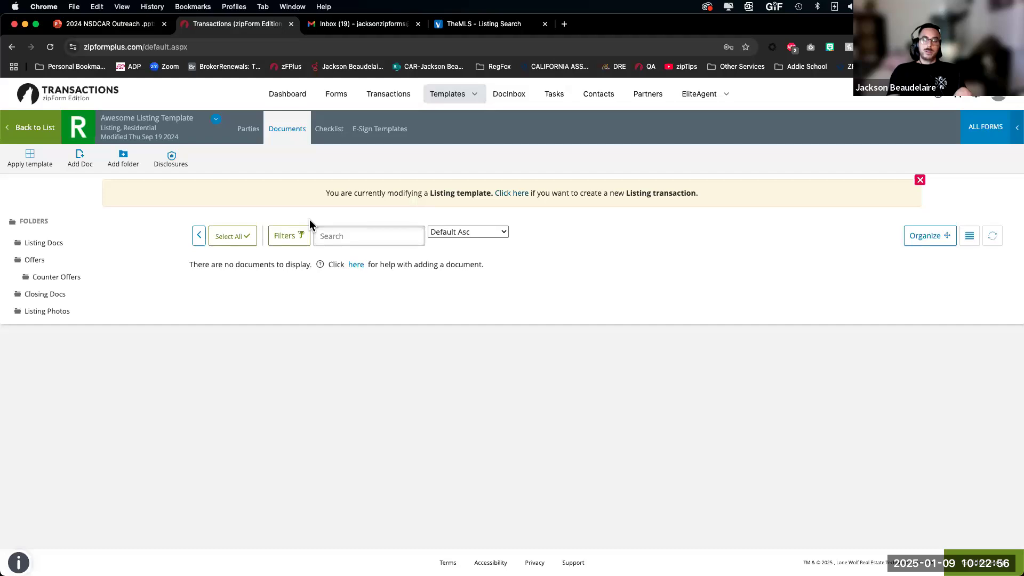
{"action": "left_click", "coordinate": [54, 221]}
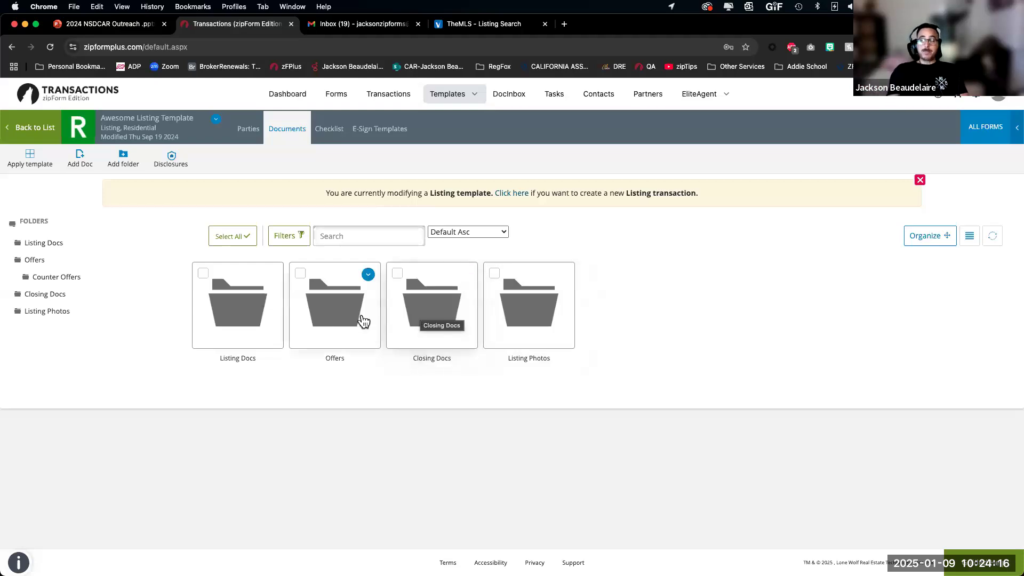
Step: Browse the Offers and Listing Docs folders, then go to the Transactions page
{"action": "left_click", "coordinate": [329, 305]}
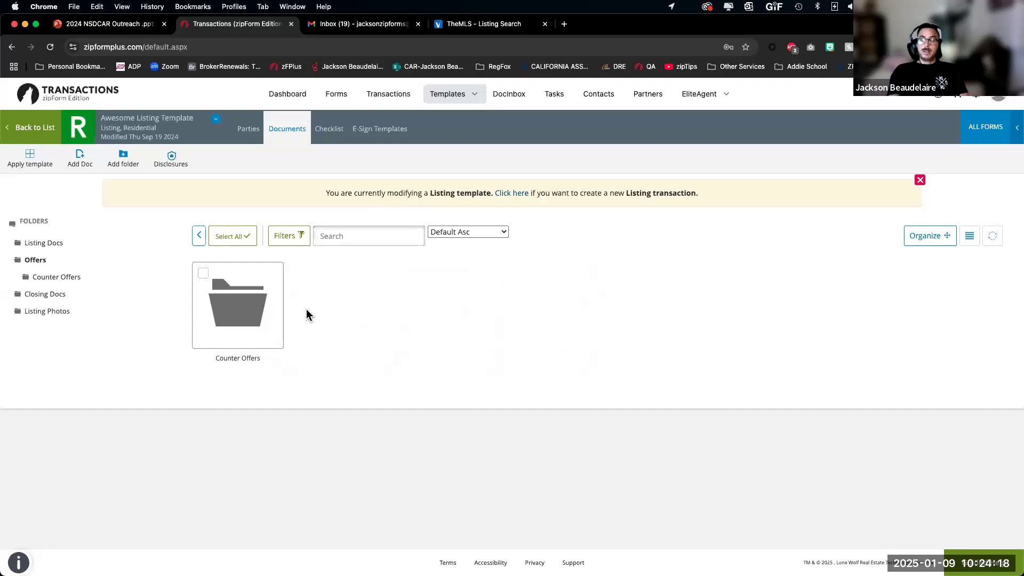
{"action": "left_click", "coordinate": [199, 235]}
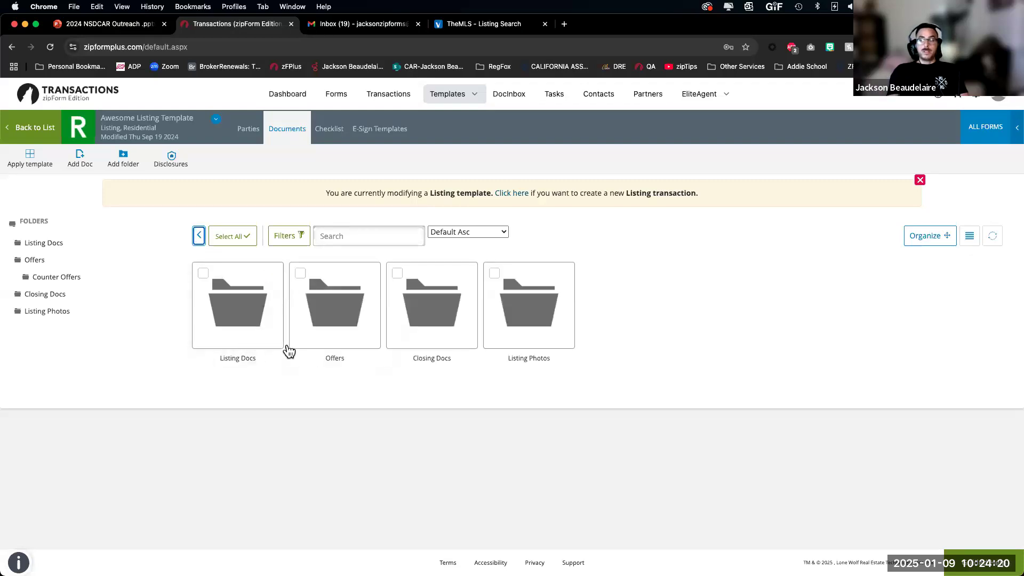
{"action": "left_click", "coordinate": [233, 314]}
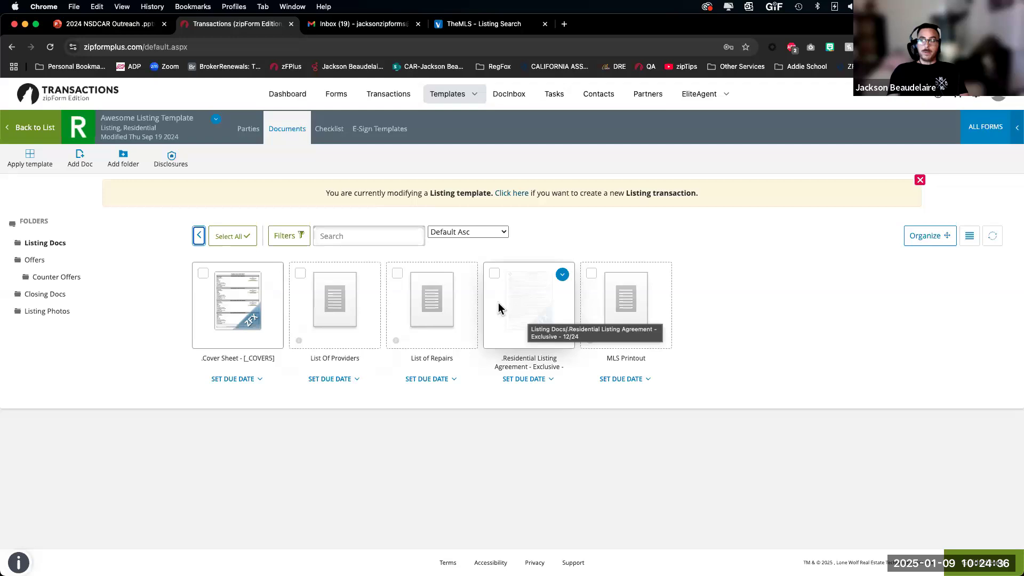
{"action": "left_click", "coordinate": [387, 96]}
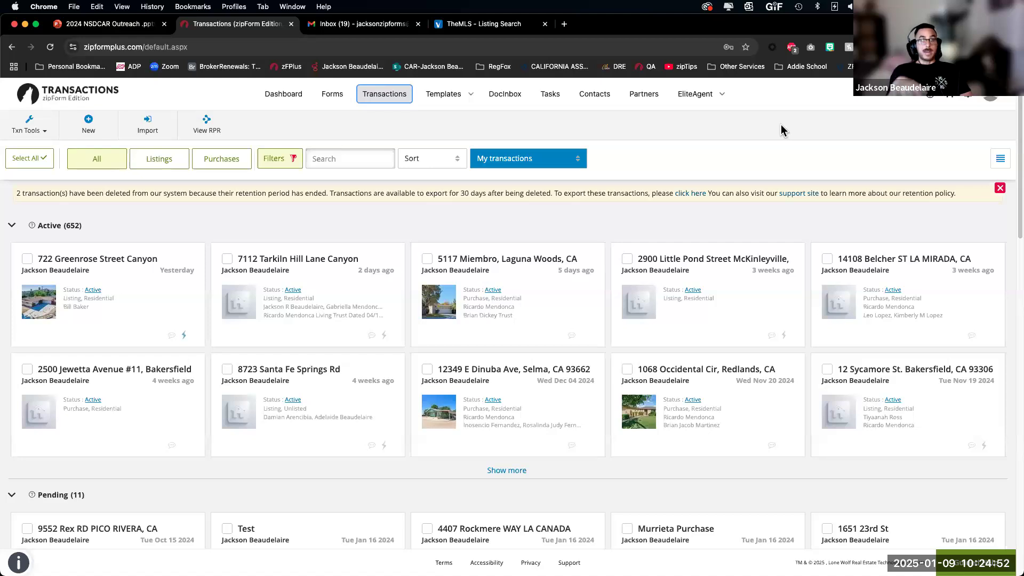
Step: From the account menu, open Profile & Settings at the Assistant/Transaction Coordinator tab
{"action": "left_click", "coordinate": [993, 100]}
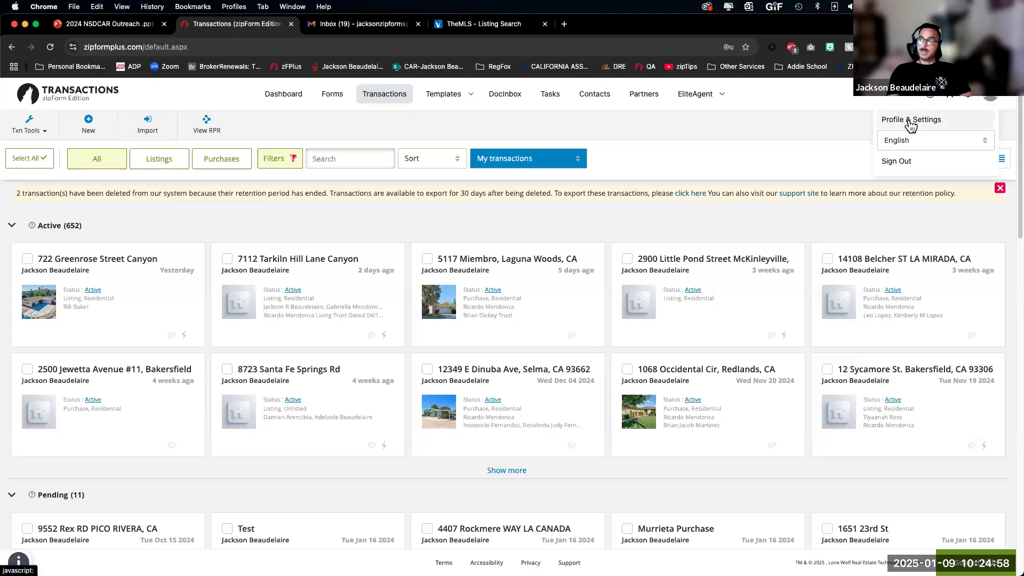
{"action": "left_click", "coordinate": [911, 124]}
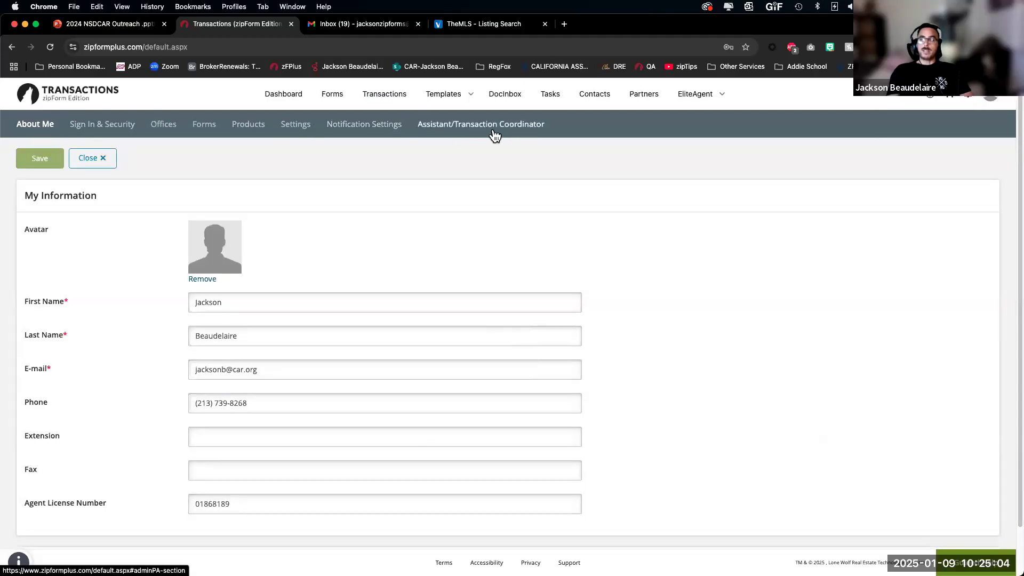
{"action": "left_click", "coordinate": [467, 129]}
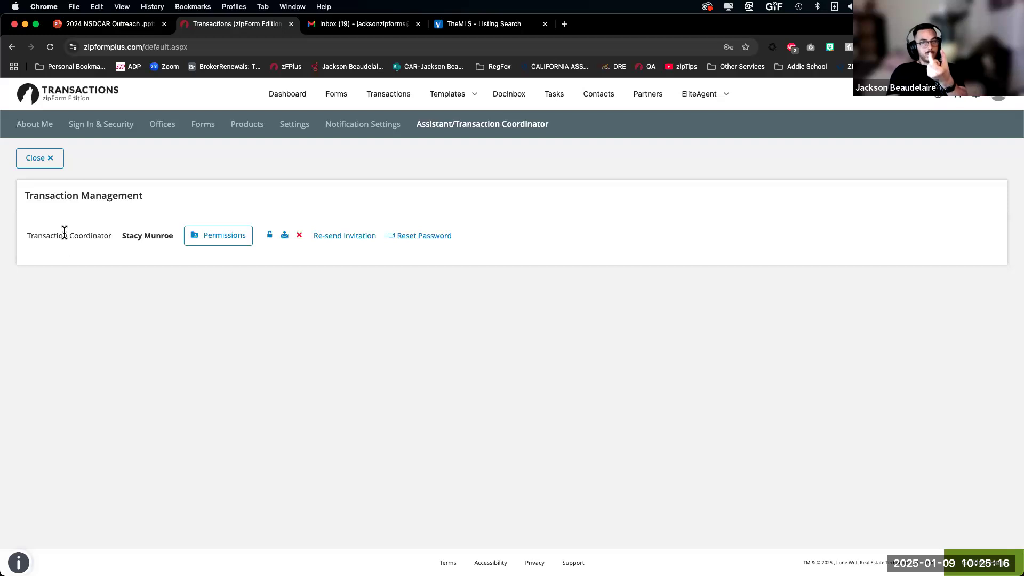
Step: Review the transaction coordinator's permissions, then open a new Chrome incognito window
{"action": "left_click", "coordinate": [197, 241]}
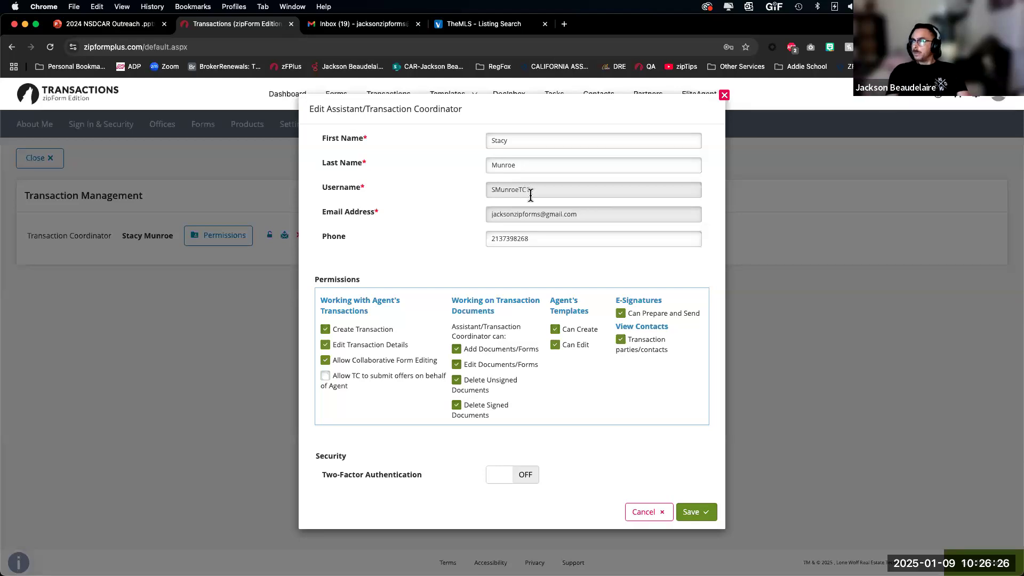
{"action": "key", "text": "super+shift+n"}
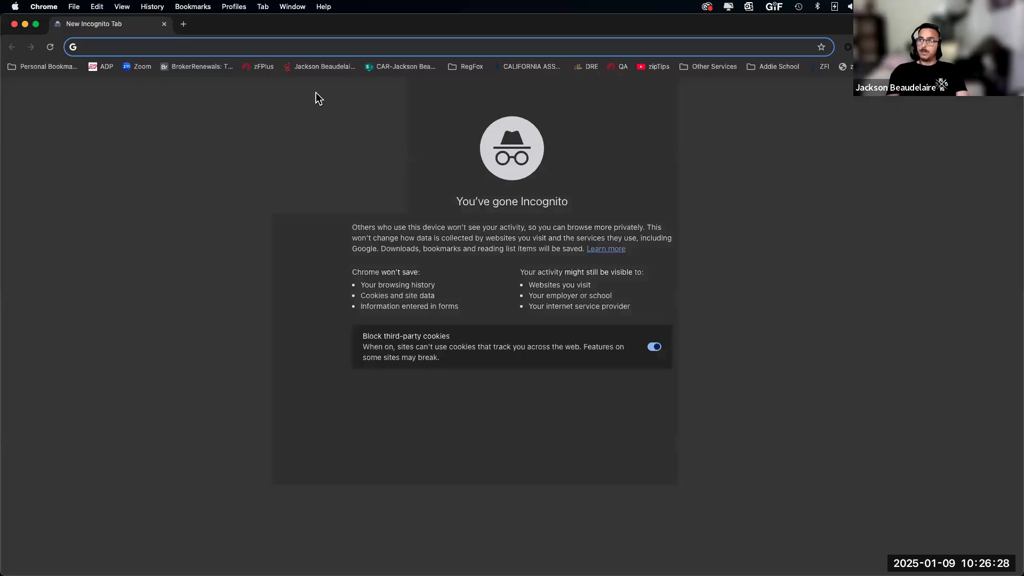
Step: Load zipForm Plus from the bookmark and sign in with the coordinator's saved login
{"action": "left_click", "coordinate": [261, 67]}
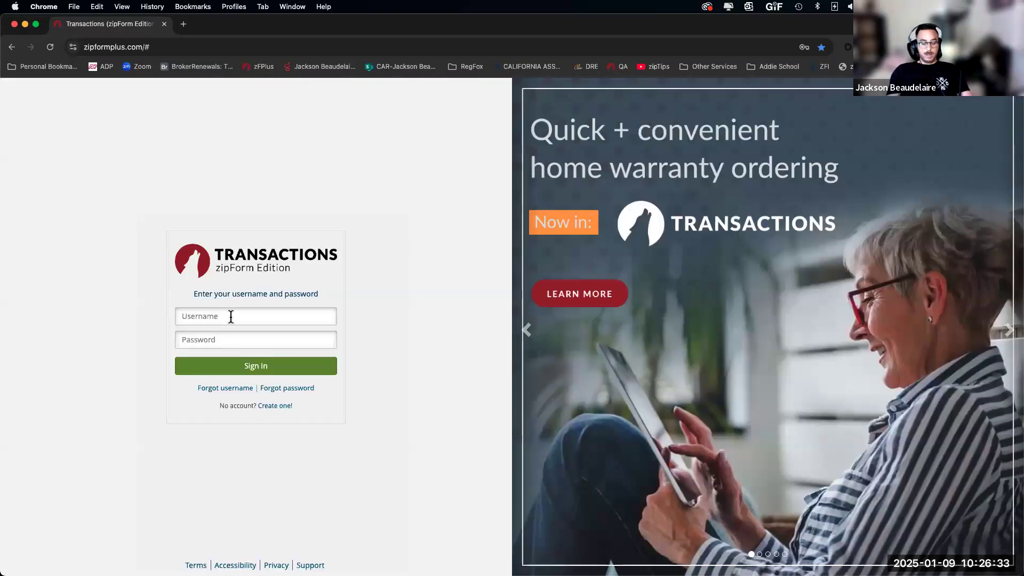
{"action": "left_click", "coordinate": [231, 316]}
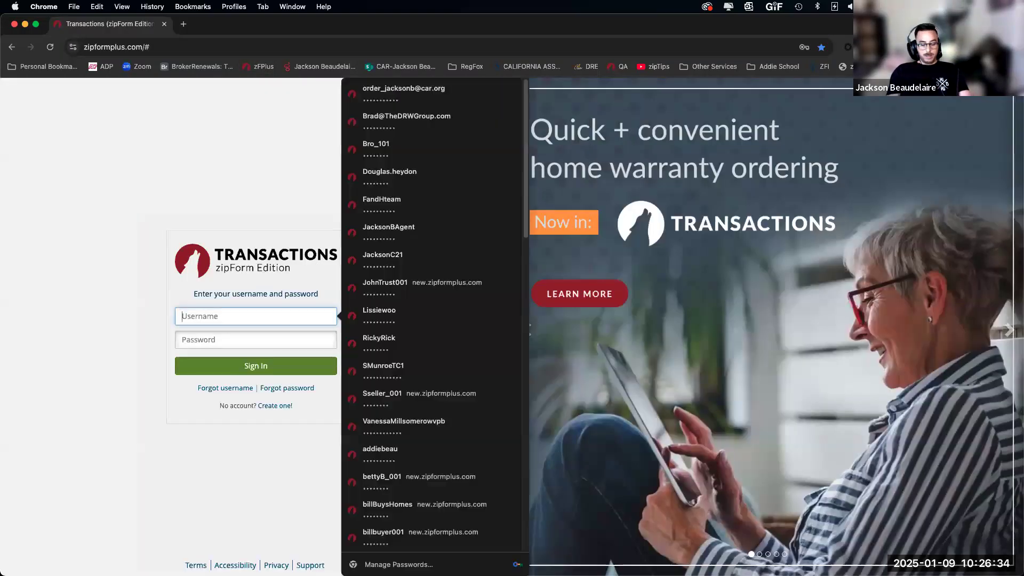
{"action": "type", "text": "SM"}
{"action": "left_click", "coordinate": [251, 339]}
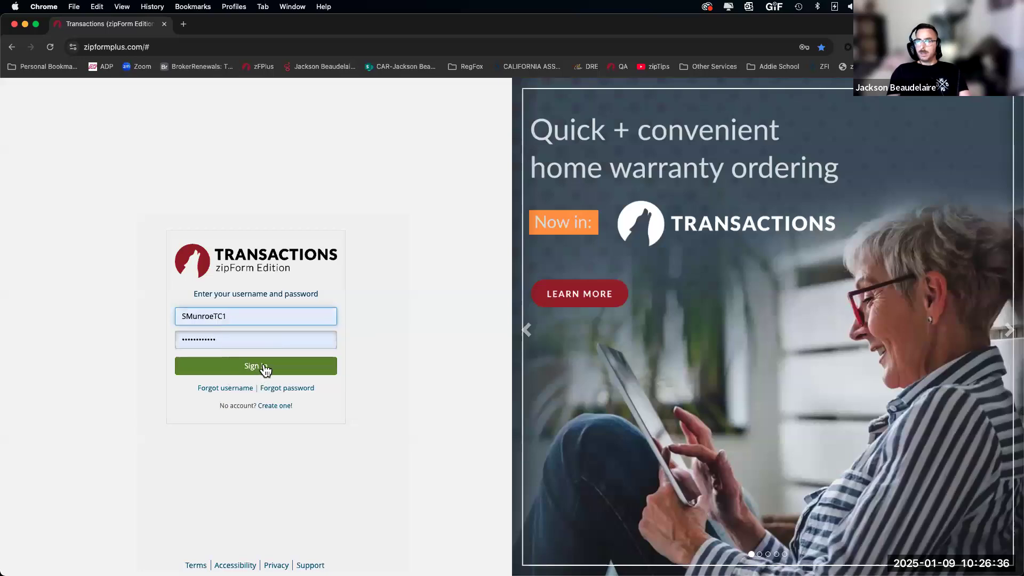
{"action": "left_click", "coordinate": [264, 367]}
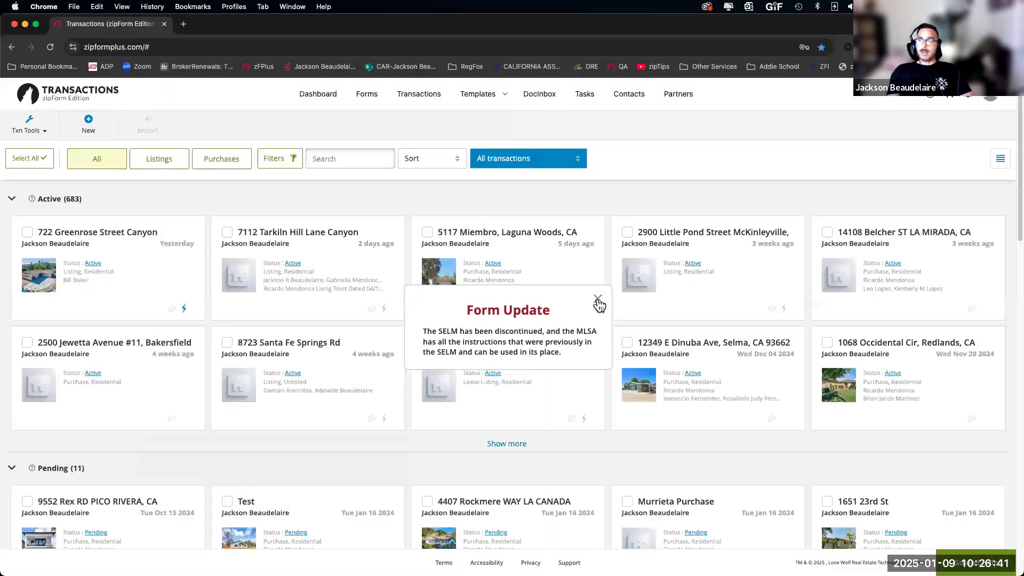
Step: Dismiss the Form Update notice, check Profile & Settings and Dashboard, then view Transactions
{"action": "left_click", "coordinate": [601, 299]}
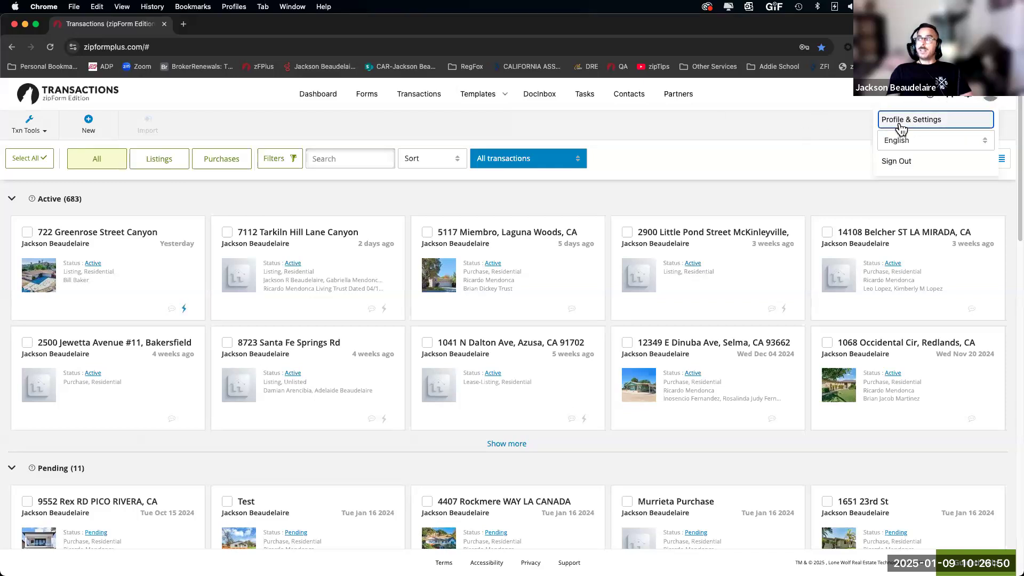
{"action": "left_click", "coordinate": [906, 121]}
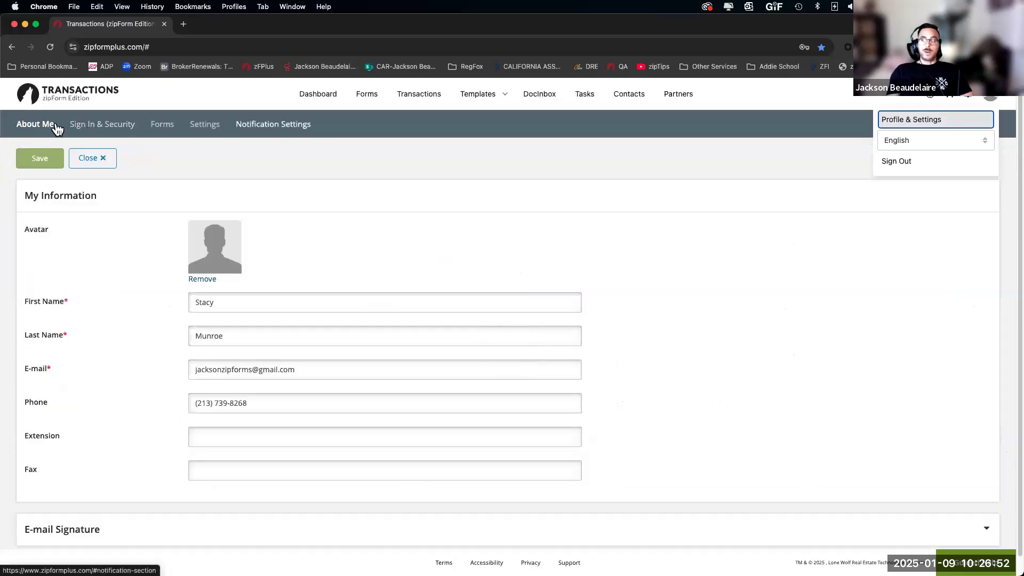
{"action": "left_click", "coordinate": [308, 94]}
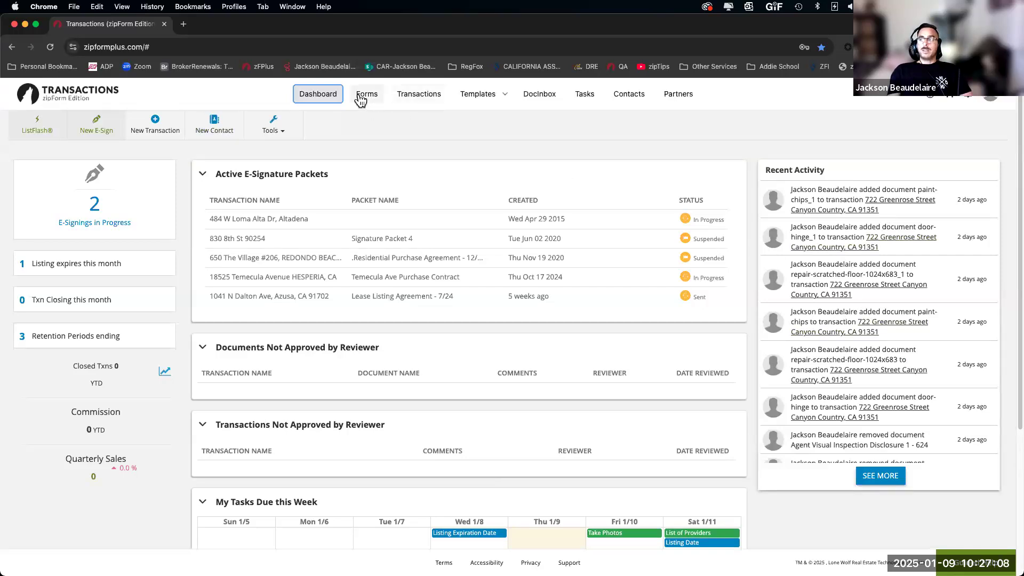
{"action": "left_click", "coordinate": [419, 95]}
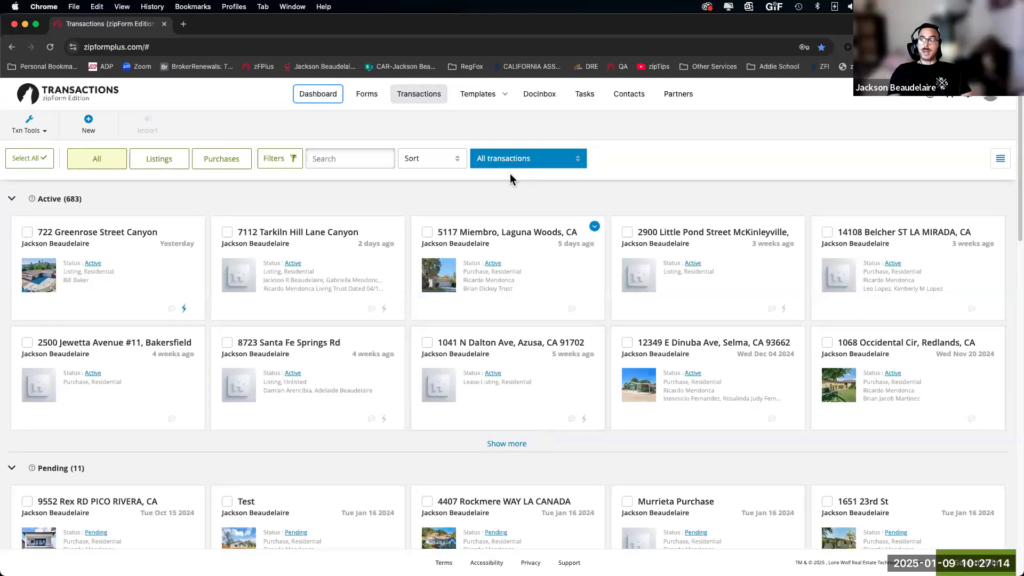
{"action": "left_click", "coordinate": [542, 164]}
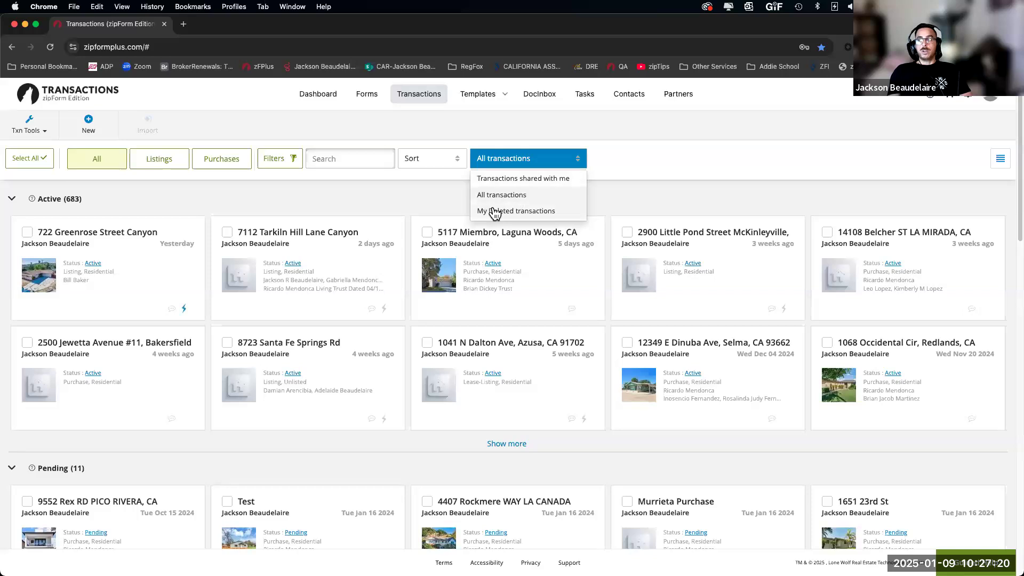
{"action": "left_click", "coordinate": [728, 186]}
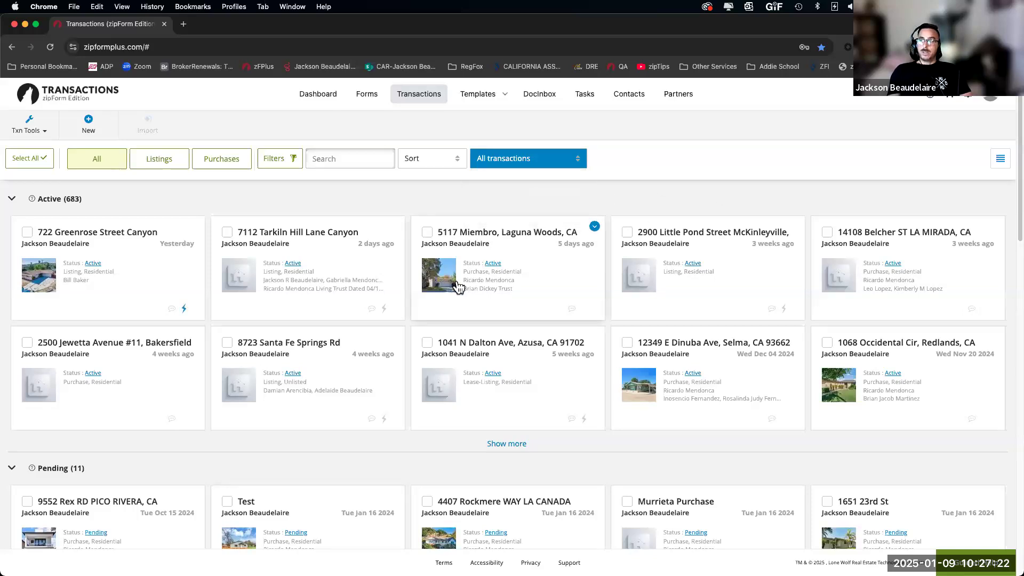
{"action": "left_click", "coordinate": [126, 235]}
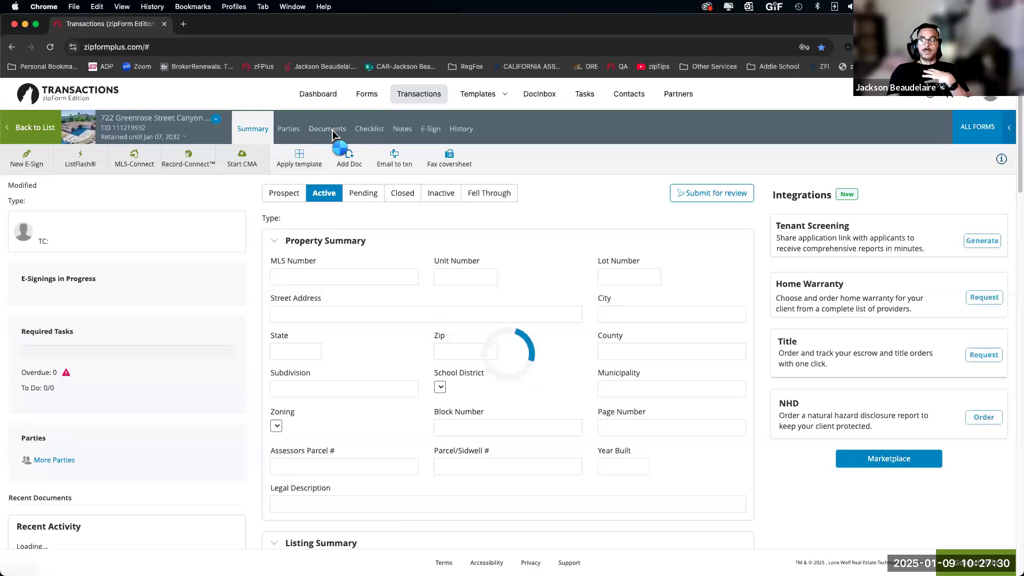
{"action": "left_click", "coordinate": [332, 132]}
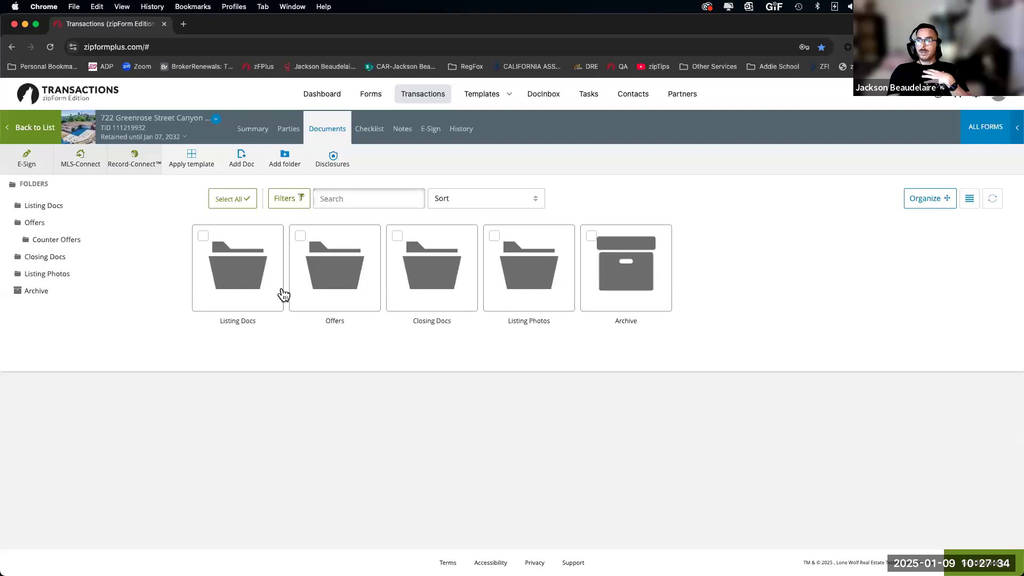
{"action": "left_click", "coordinate": [244, 283]}
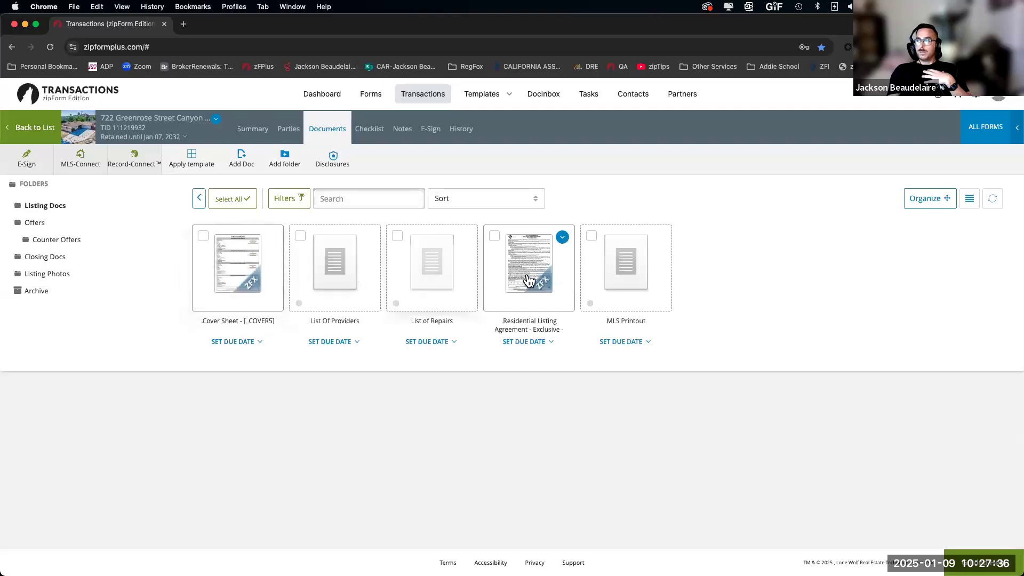
{"action": "left_click", "coordinate": [526, 279]}
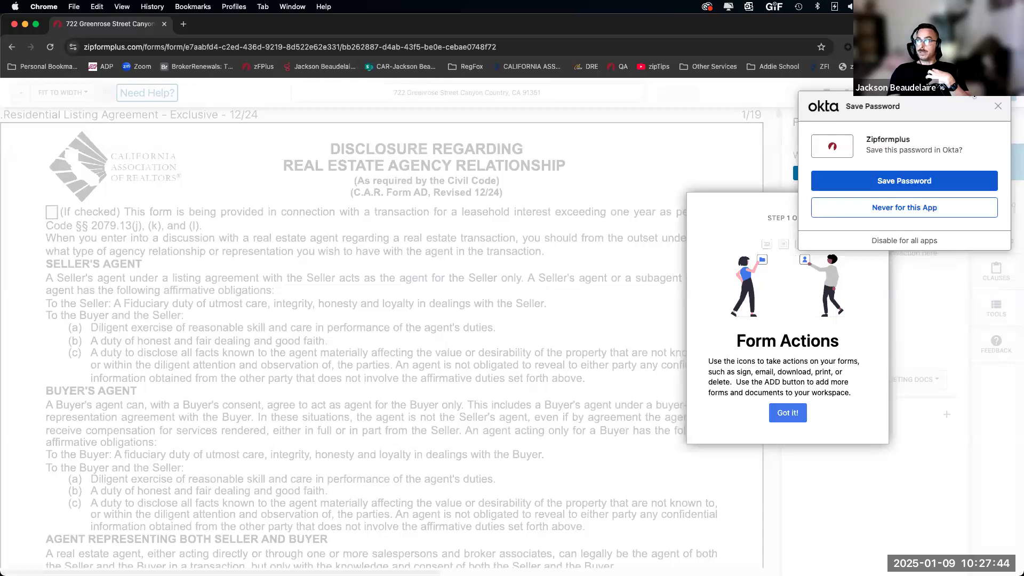
Step: Close the onboarding tour and add the second signer as a Seller with their name
{"action": "left_click", "coordinate": [786, 412]}
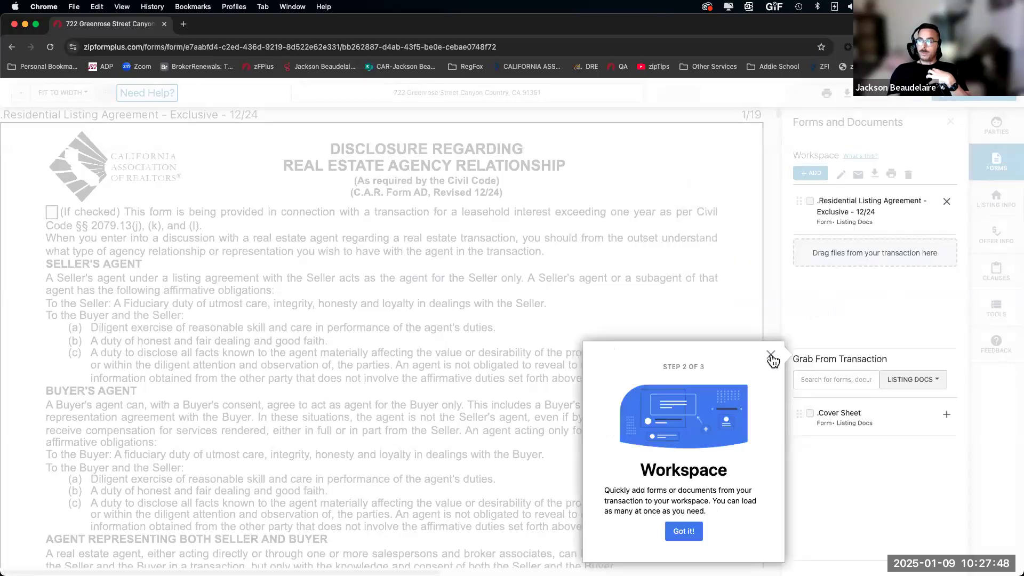
{"action": "left_click", "coordinate": [500, 365]}
{"action": "scroll", "coordinate": [467, 339], "scroll_direction": "down", "scroll_amount": 10}
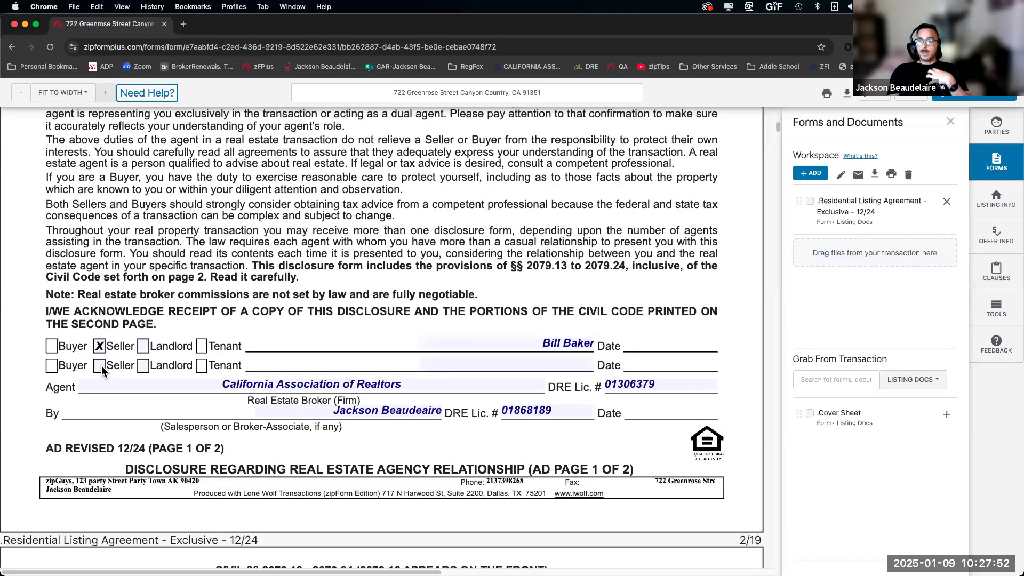
{"action": "left_click", "coordinate": [489, 364]}
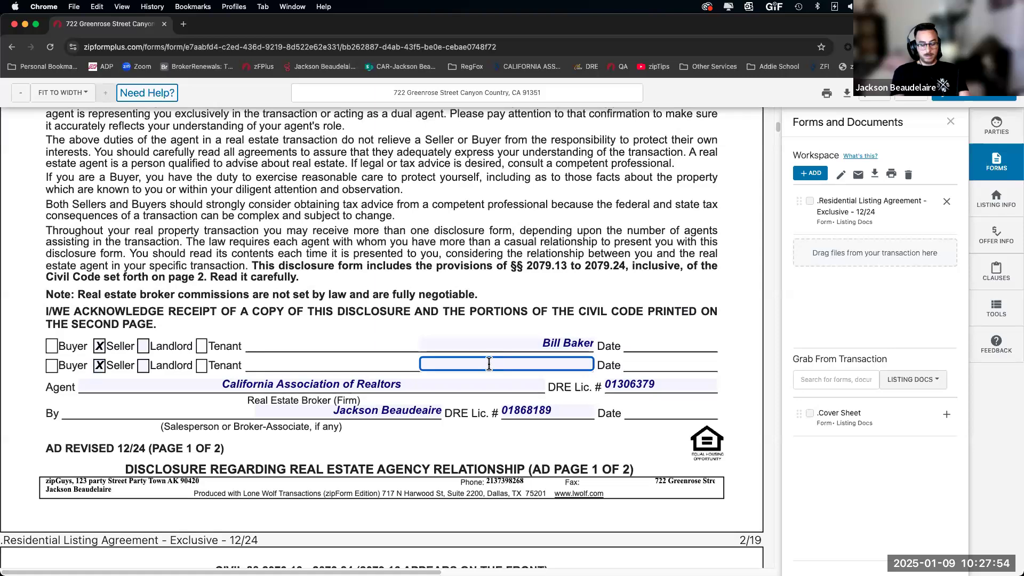
{"action": "left_click", "coordinate": [566, 329]}
Step: Change the listing price to 2,250,000
{"action": "scroll", "coordinate": [555, 462], "scroll_direction": "down", "scroll_amount": 15}
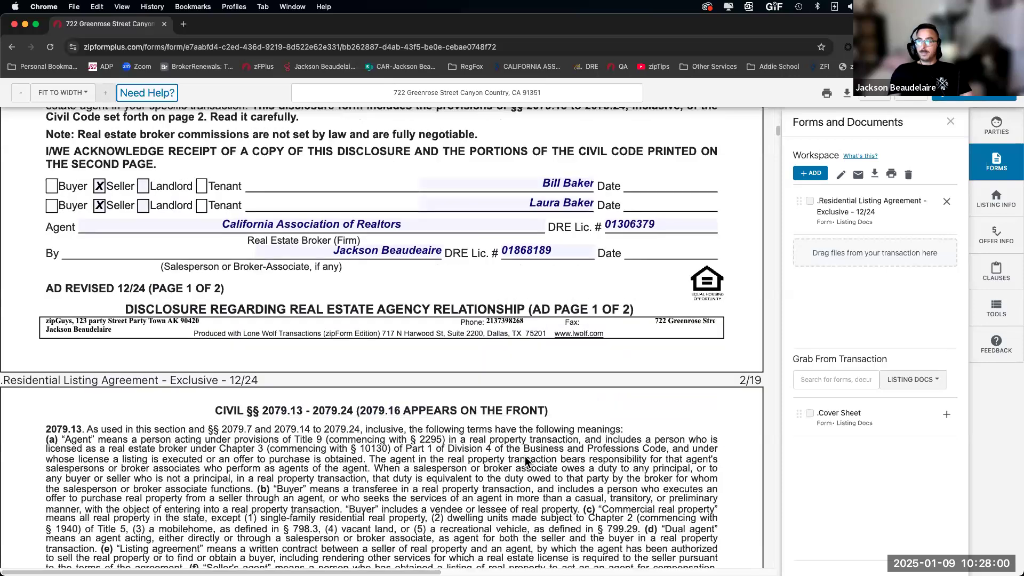
{"action": "scroll", "coordinate": [523, 480], "scroll_direction": "down", "scroll_amount": 2}
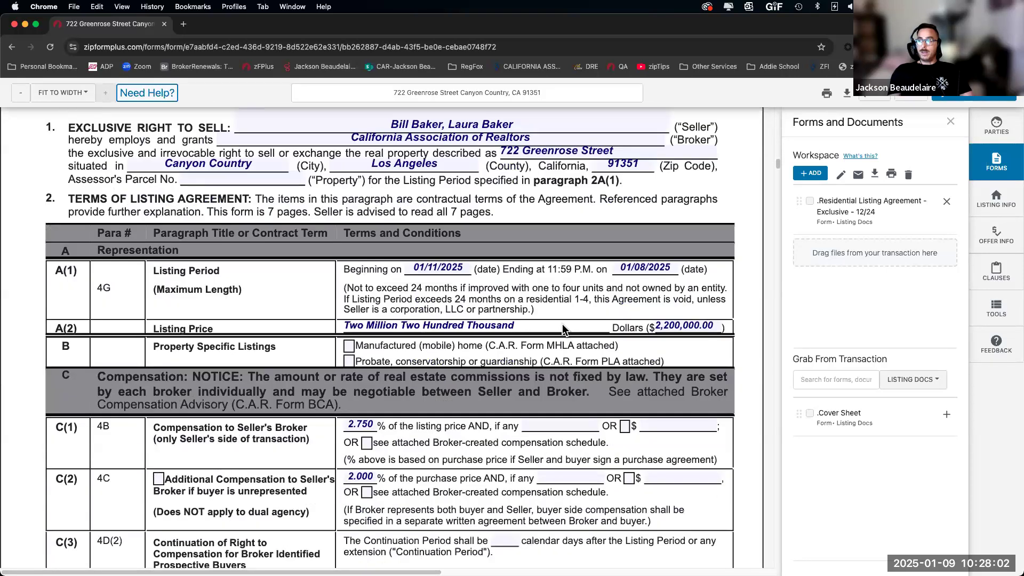
{"action": "left_click", "coordinate": [670, 324]}
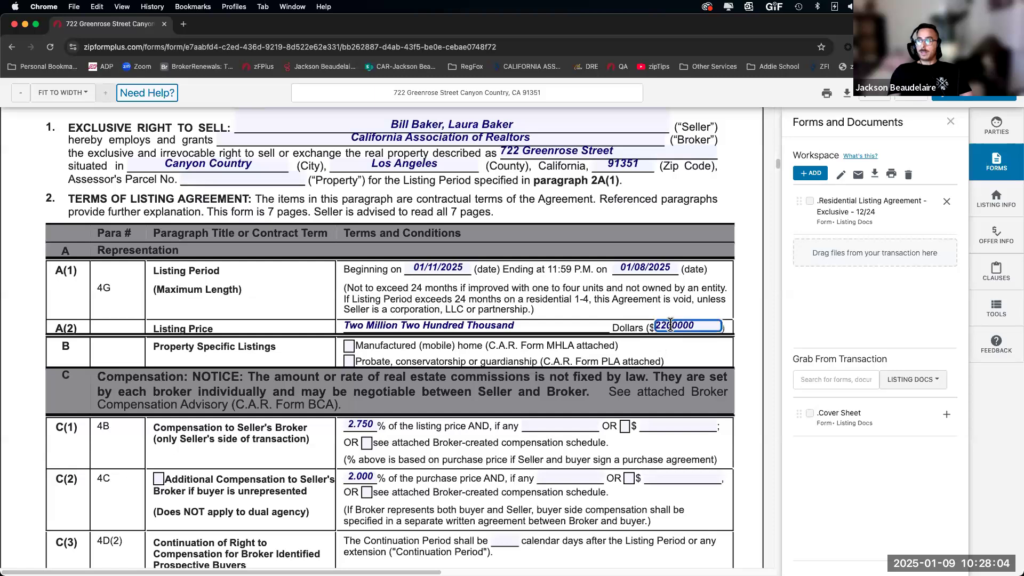
{"action": "double_click", "coordinate": [675, 324]}
{"action": "type", "text": "2,250,000"}
{"action": "key", "text": "Tab"}
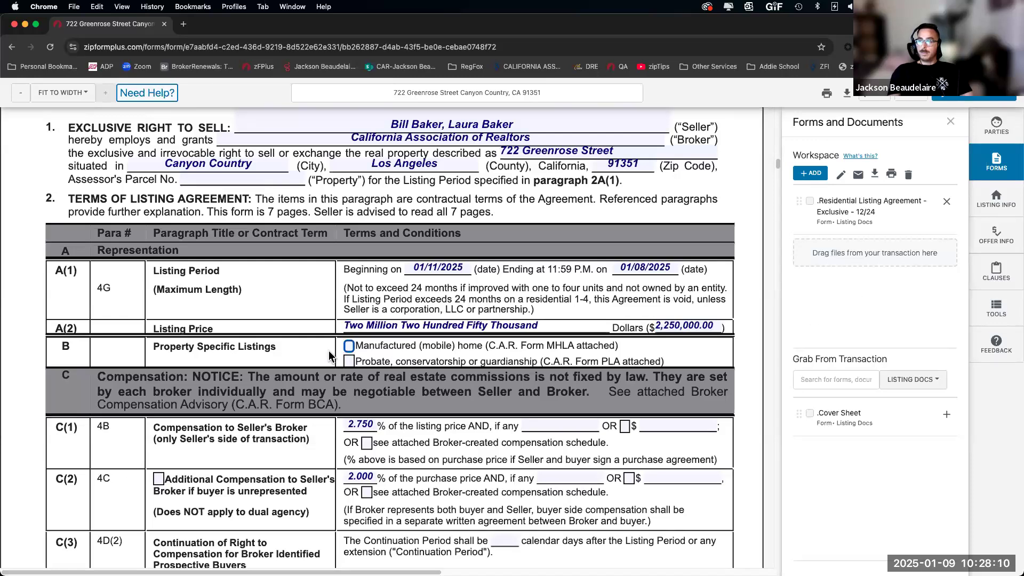
Step: Set the C(2) compensation to 2.5 percent
{"action": "scroll", "coordinate": [469, 307], "scroll_direction": "down", "scroll_amount": 3}
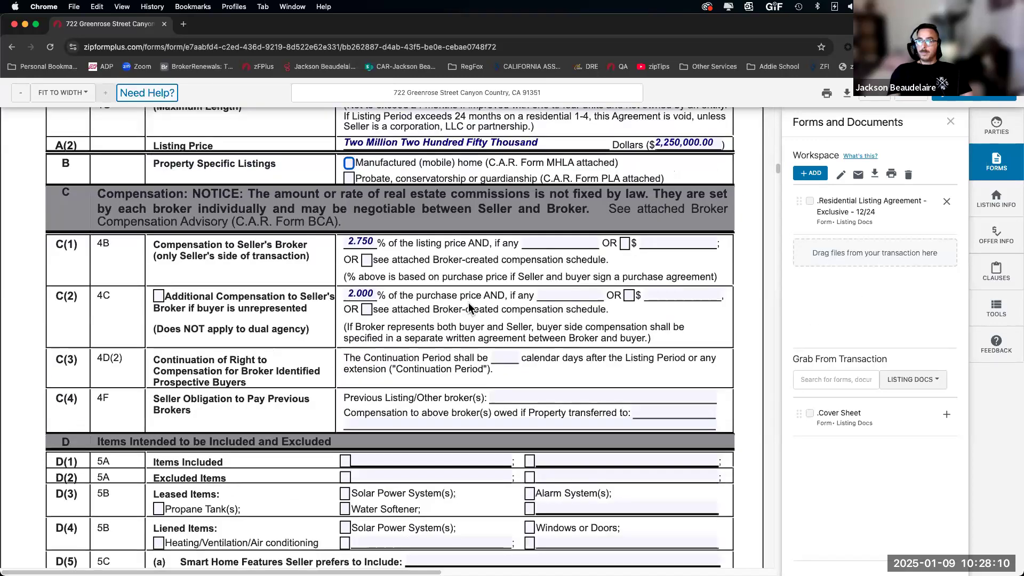
{"action": "left_click", "coordinate": [358, 296]}
{"action": "type", "text": "2.5"}
{"action": "left_click", "coordinate": [241, 320]}
Step: Tick D(2) Excluded Items and enter Chandelier as the excluded item
{"action": "scroll", "coordinate": [226, 352], "scroll_direction": "down", "scroll_amount": 2}
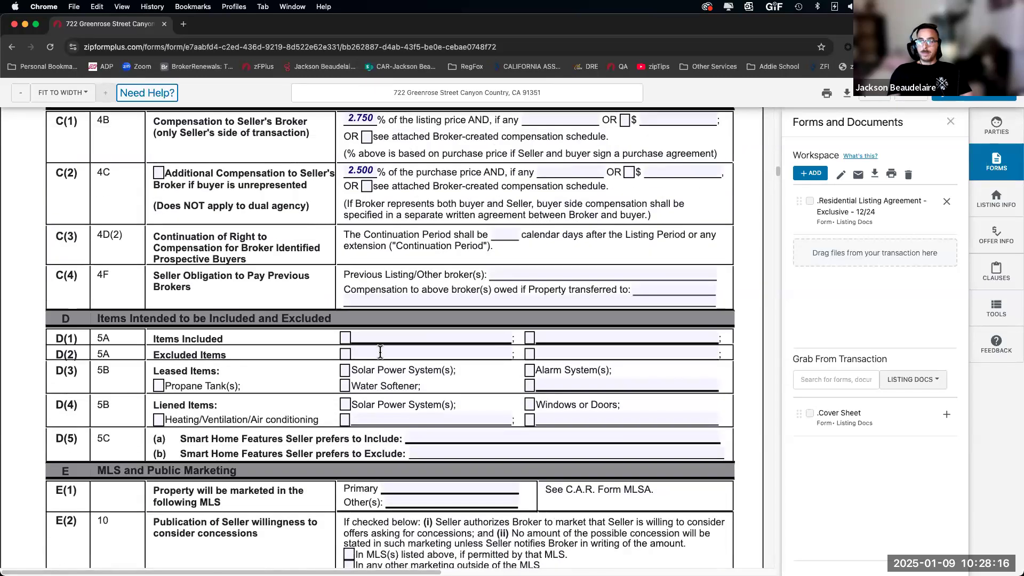
{"action": "left_click", "coordinate": [380, 352]}
{"action": "left_click", "coordinate": [345, 354]}
{"action": "left_click", "coordinate": [395, 352]}
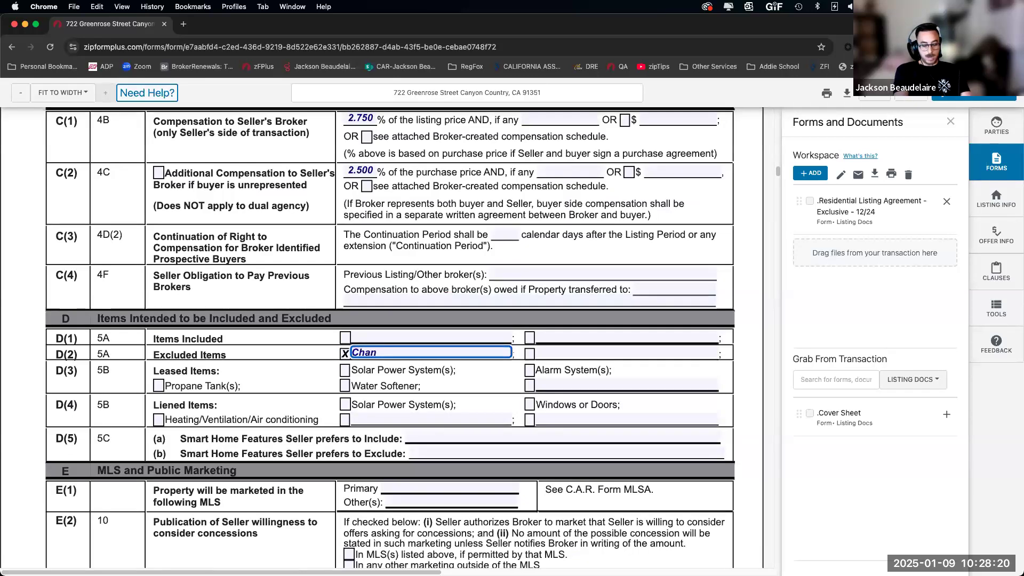
{"action": "left_click", "coordinate": [279, 394]}
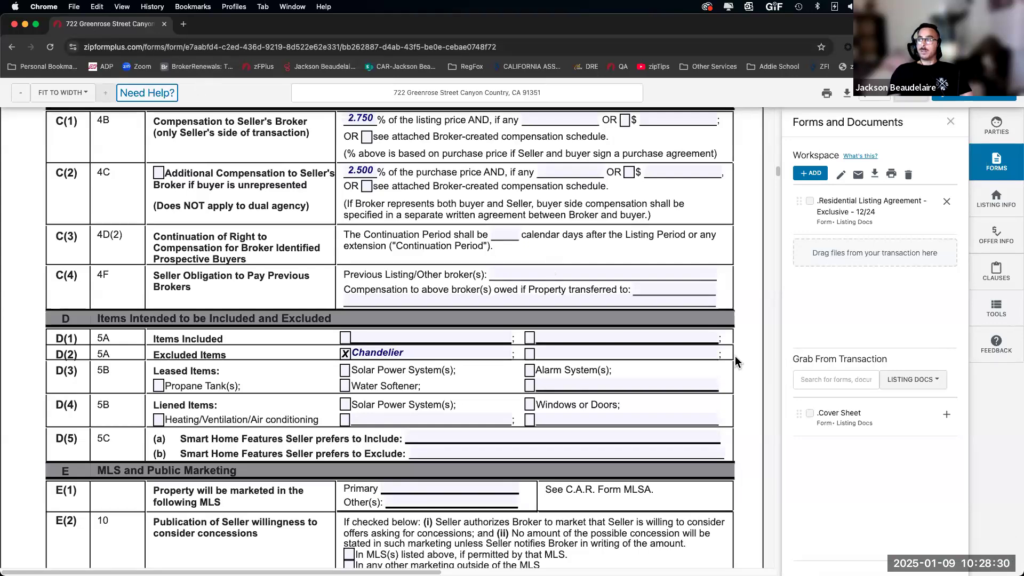
{"action": "key", "text": "ctrl+Up"}
Step: Cancel the Edit Assistant dialog without saving and return to the Transactions list
{"action": "left_click", "coordinate": [648, 145]}
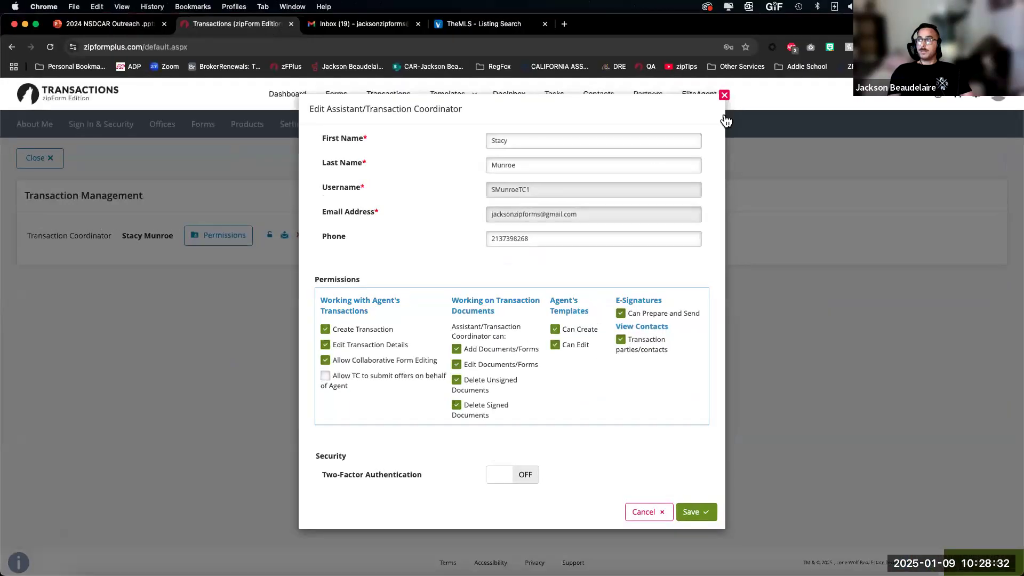
{"action": "left_click", "coordinate": [652, 513]}
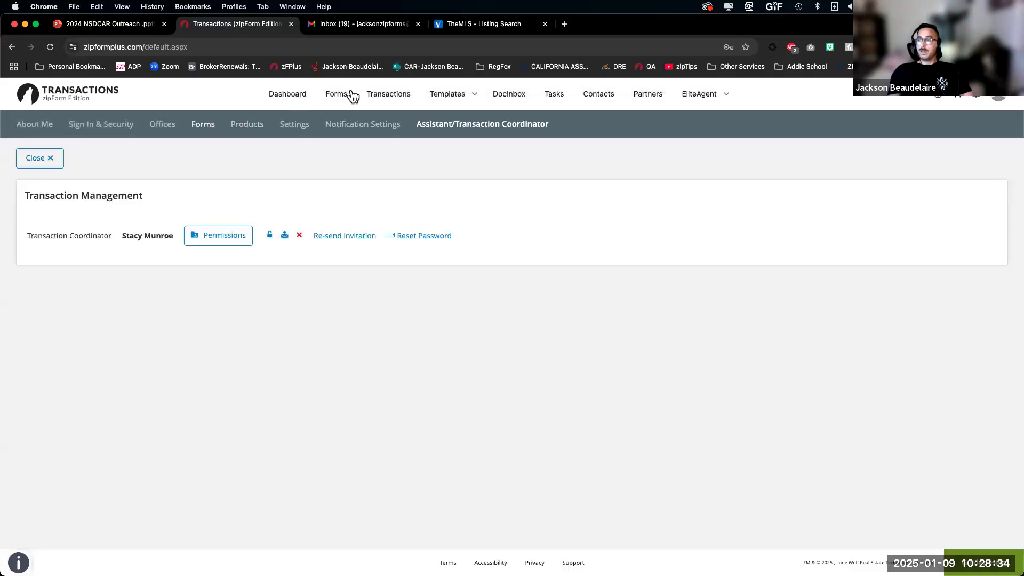
{"action": "left_click", "coordinate": [404, 94]}
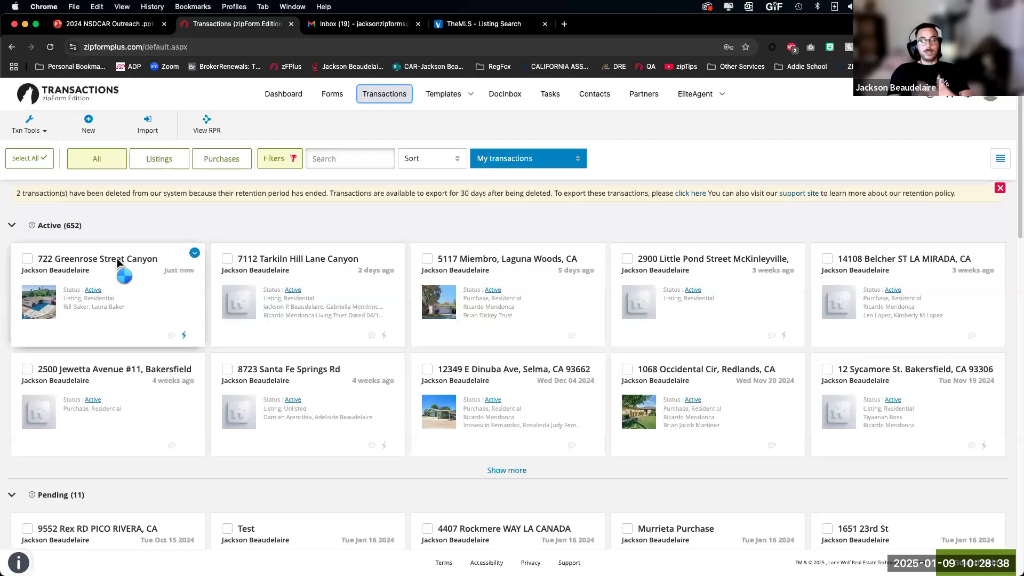
{"action": "left_click", "coordinate": [116, 258]}
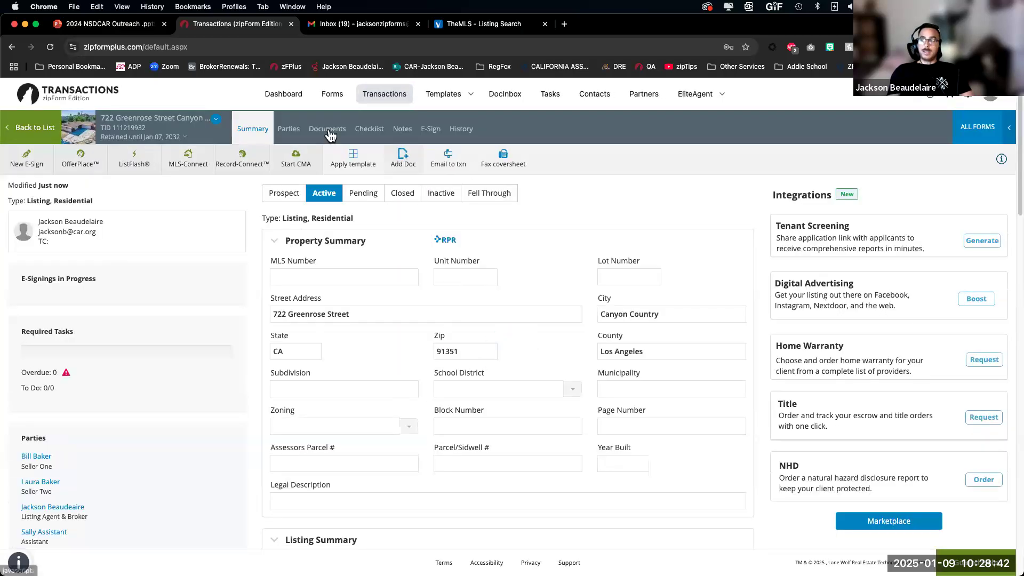
{"action": "left_click", "coordinate": [340, 133]}
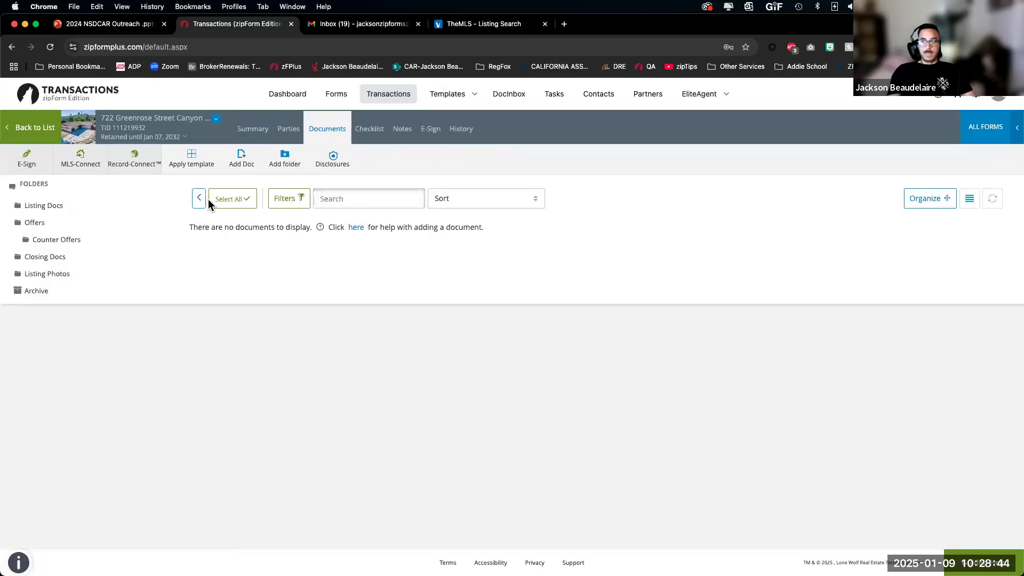
{"action": "left_click", "coordinate": [198, 205]}
{"action": "left_click", "coordinate": [237, 273]}
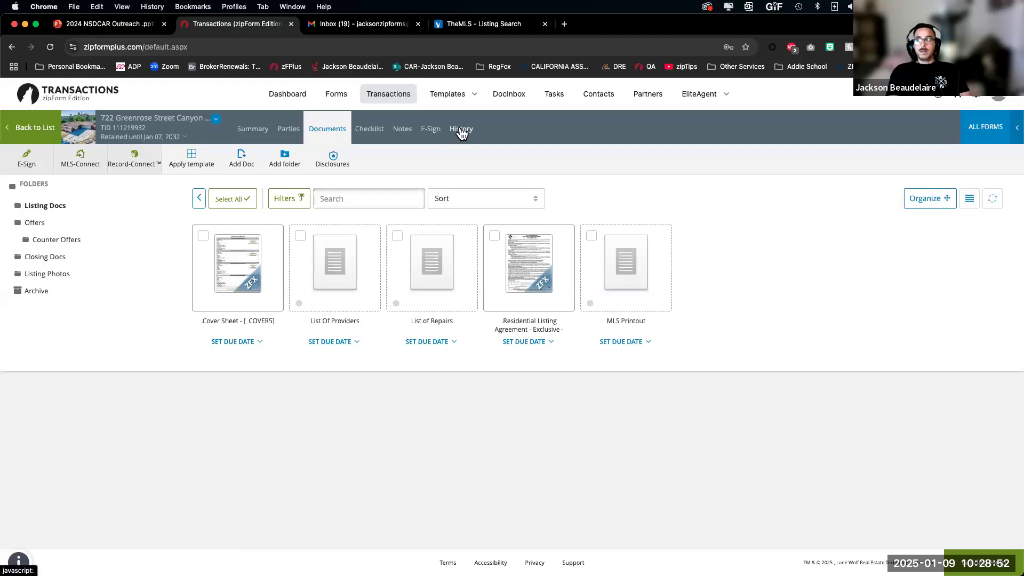
{"action": "left_click", "coordinate": [459, 130]}
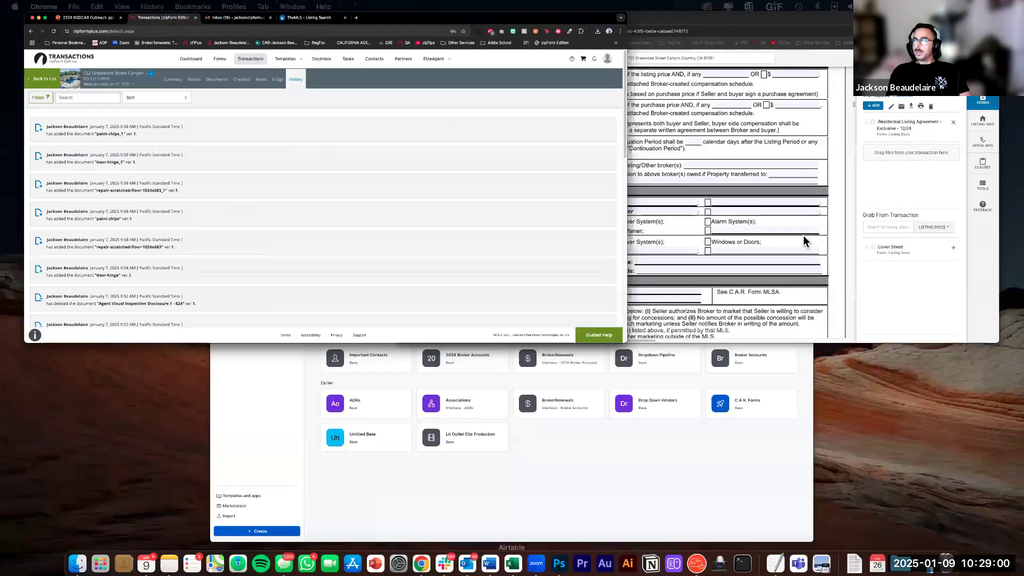
{"action": "key", "text": "ctrl+Up"}
{"action": "left_click", "coordinate": [766, 206]}
{"action": "left_click", "coordinate": [875, 94]}
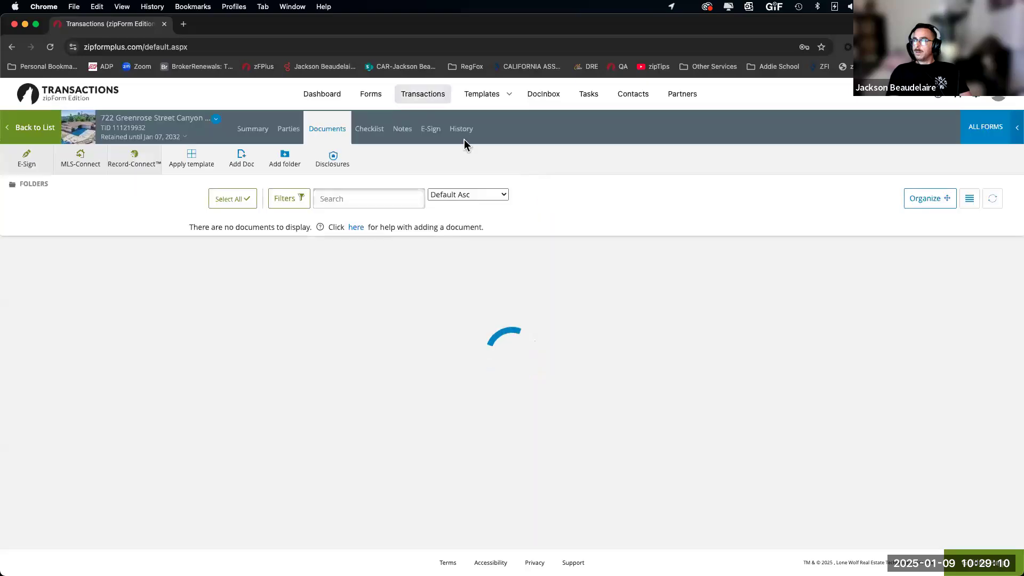
{"action": "left_click", "coordinate": [461, 129]}
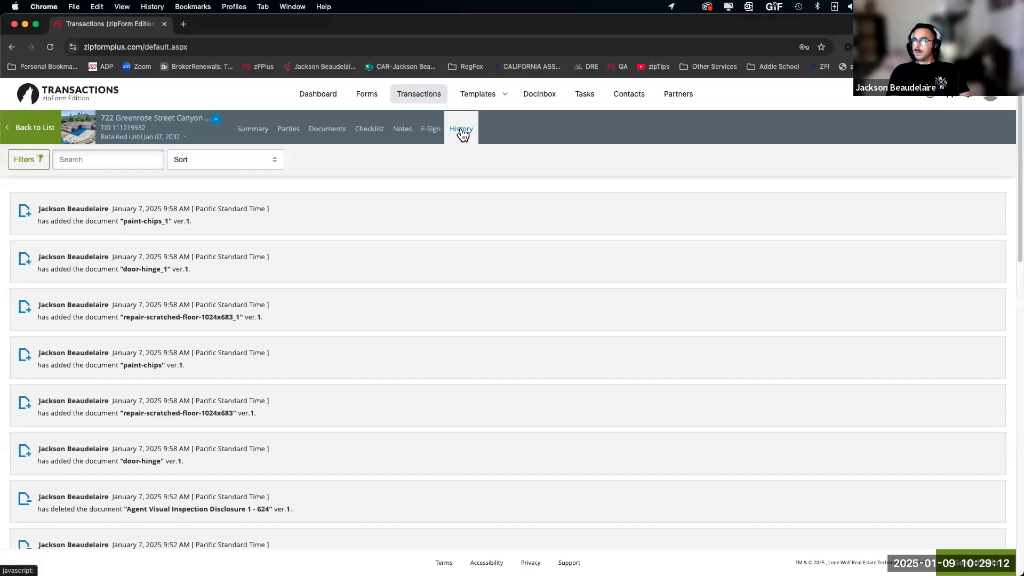
{"action": "scroll", "coordinate": [240, 407], "scroll_direction": "down", "scroll_amount": 10}
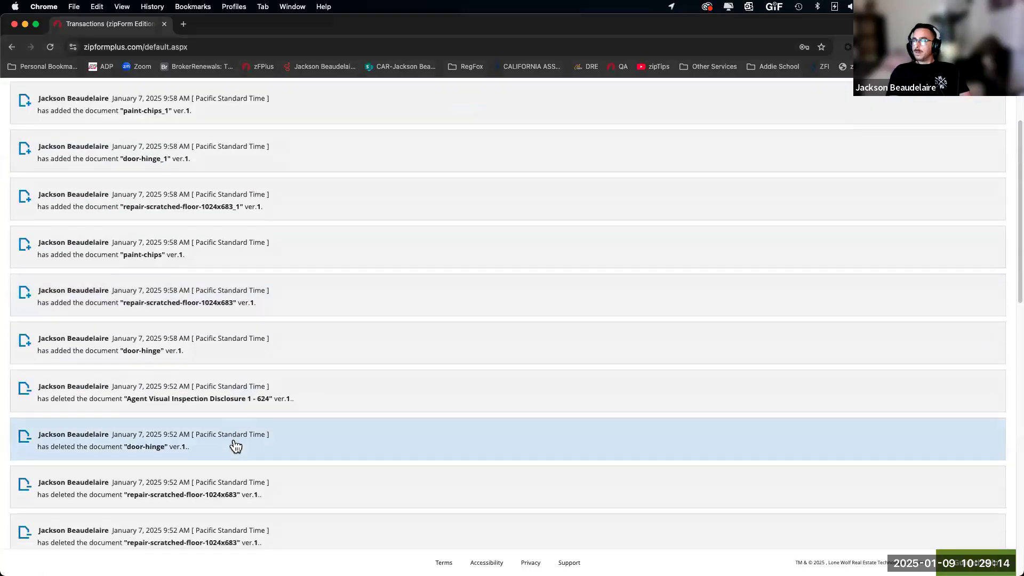
{"action": "scroll", "coordinate": [231, 445], "scroll_direction": "down", "scroll_amount": 5}
{"action": "scroll", "coordinate": [221, 461], "scroll_direction": "up", "scroll_amount": 20}
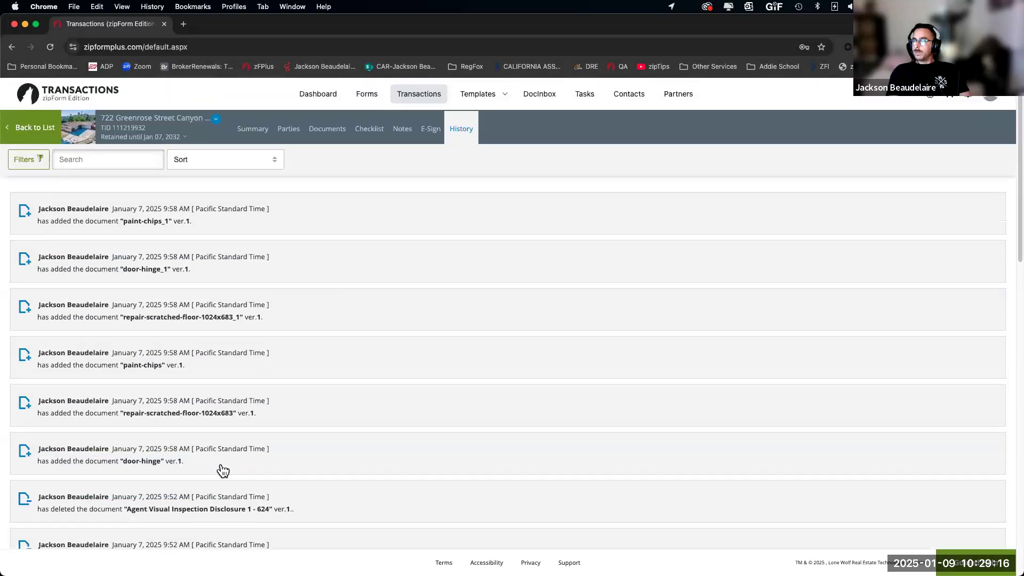
{"action": "key", "text": "ctrl+Down"}
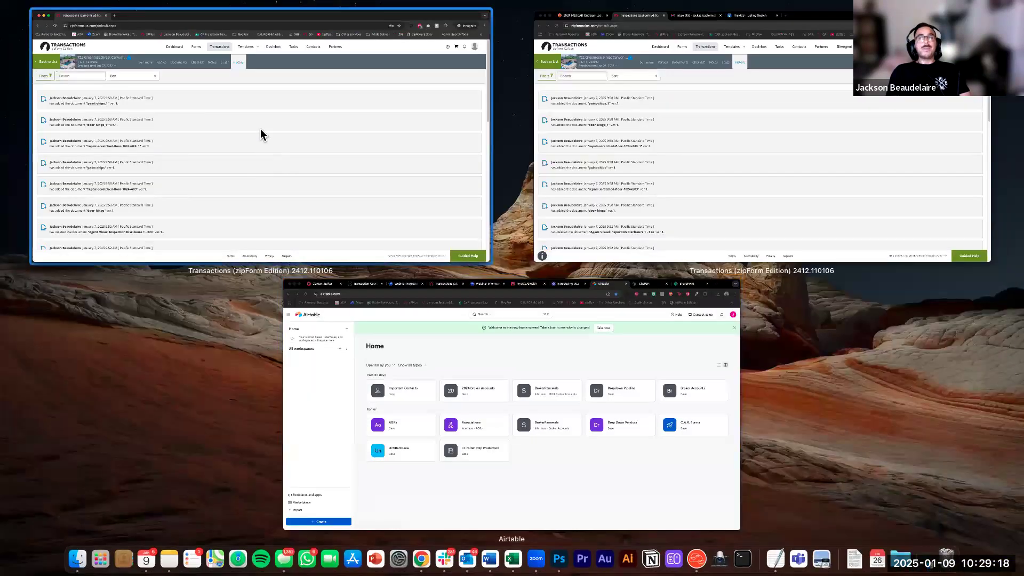
{"action": "left_click", "coordinate": [261, 135]}
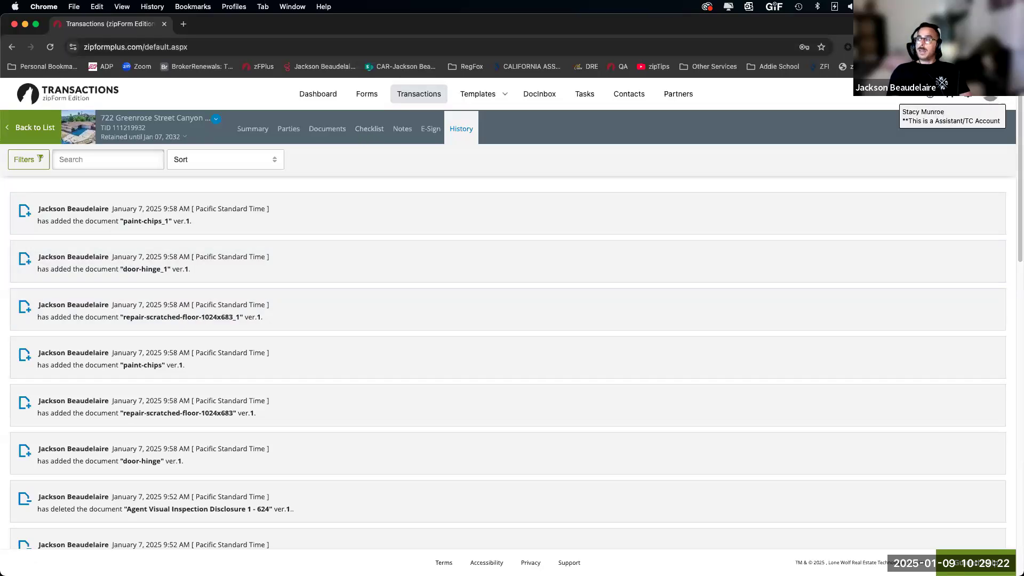
{"action": "key", "text": "ctrl+Down"}
{"action": "left_click", "coordinate": [713, 157]}
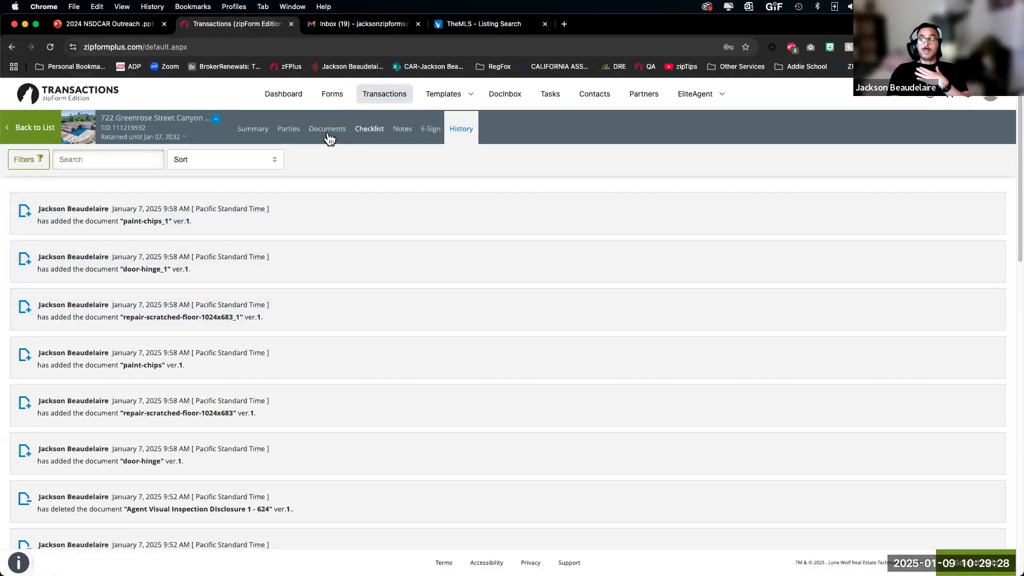
{"action": "left_click", "coordinate": [327, 131]}
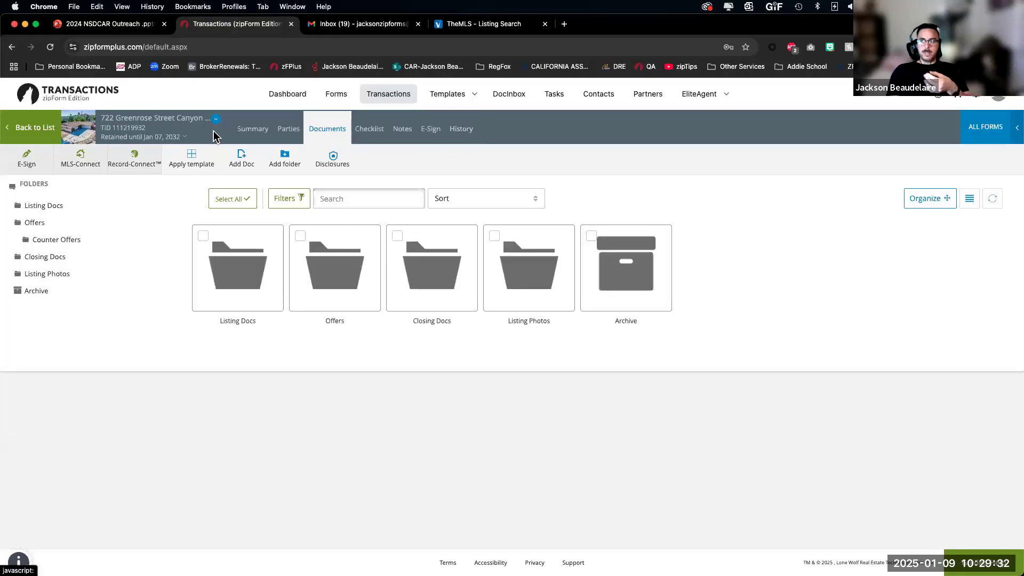
{"action": "left_click", "coordinate": [254, 129]}
{"action": "scroll", "coordinate": [116, 511], "scroll_direction": "down", "scroll_amount": 3}
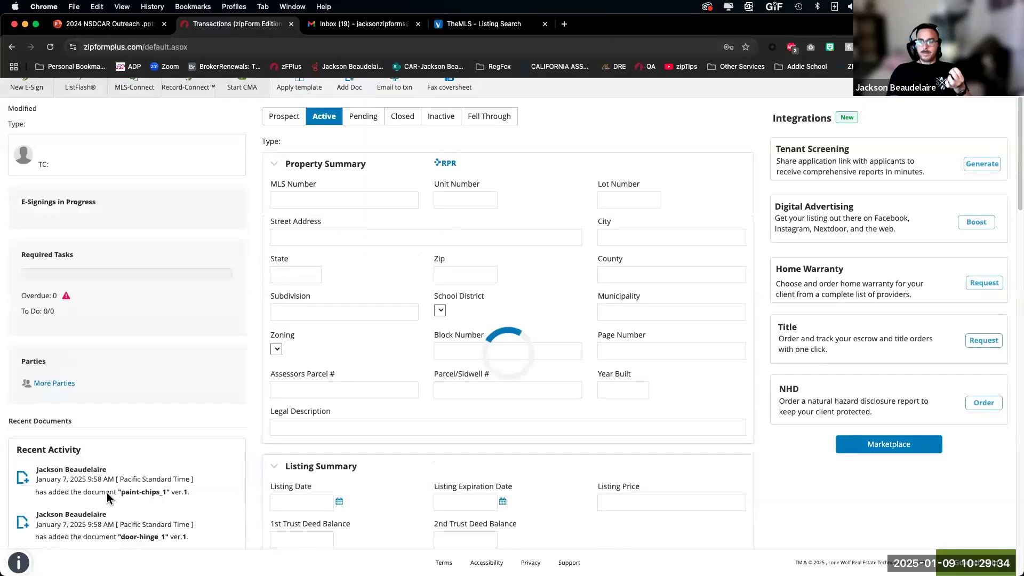
{"action": "scroll", "coordinate": [101, 476], "scroll_direction": "down", "scroll_amount": 2}
{"action": "scroll", "coordinate": [71, 411], "scroll_direction": "up", "scroll_amount": 5}
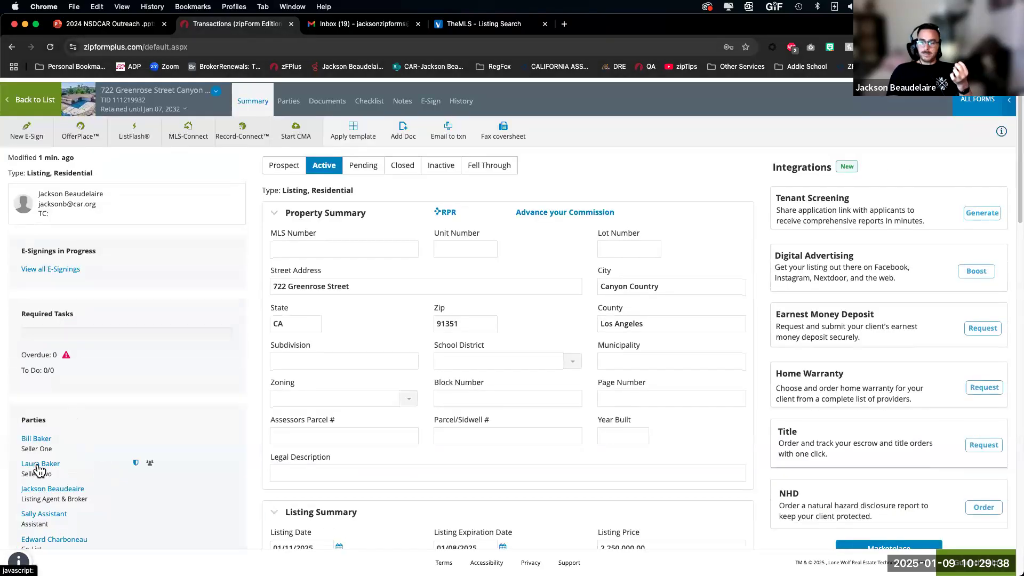
{"action": "scroll", "coordinate": [56, 474], "scroll_direction": "down", "scroll_amount": 3}
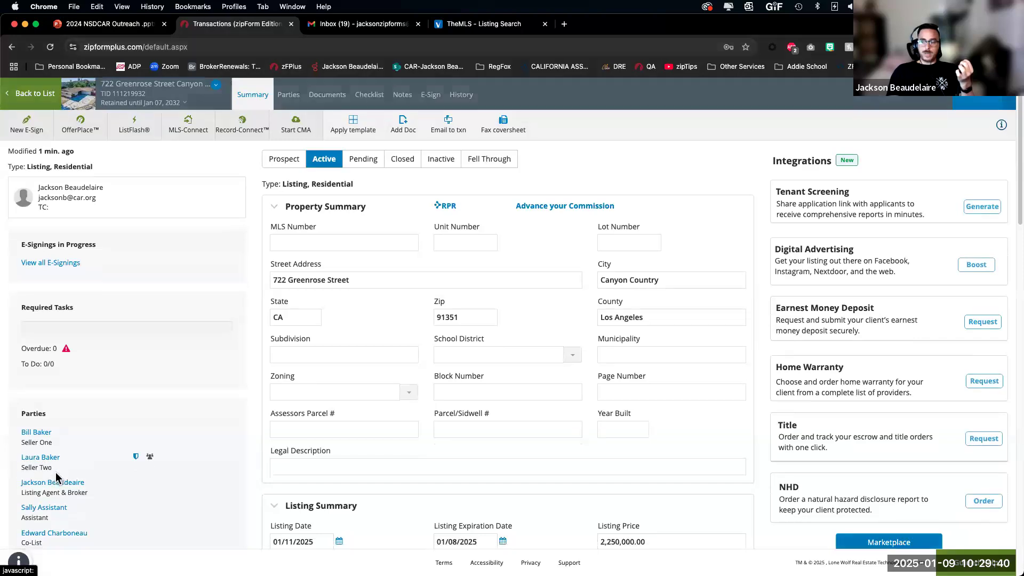
{"action": "scroll", "coordinate": [382, 405], "scroll_direction": "up", "scroll_amount": 5}
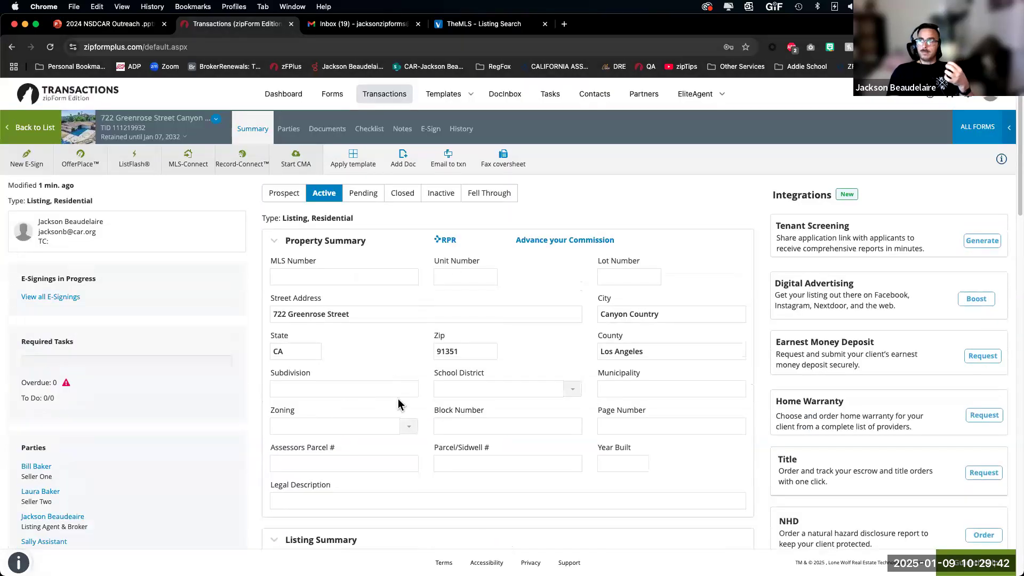
{"action": "scroll", "coordinate": [398, 399], "scroll_direction": "down", "scroll_amount": 5}
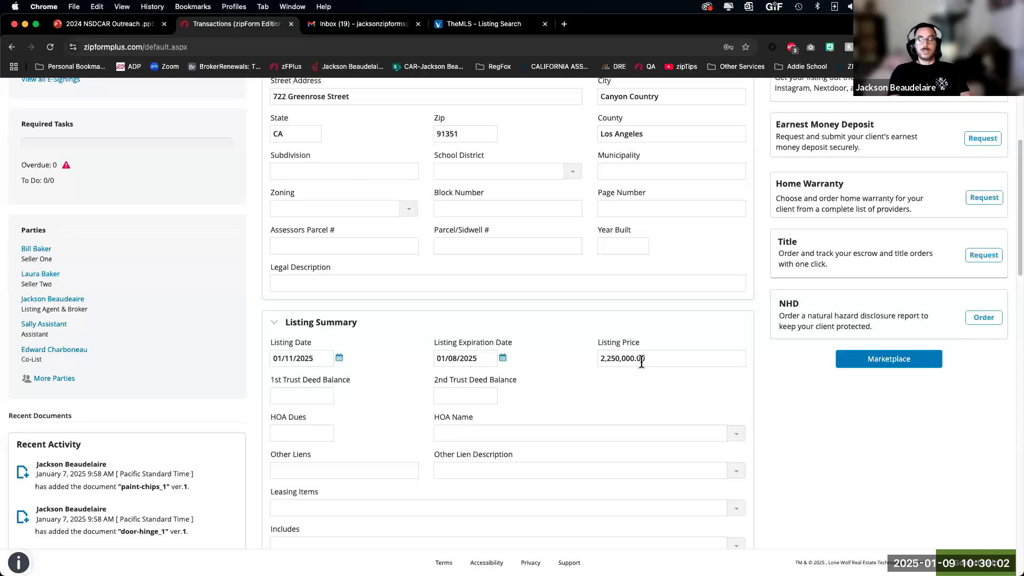
{"action": "scroll", "coordinate": [297, 160], "scroll_direction": "up", "scroll_amount": 5}
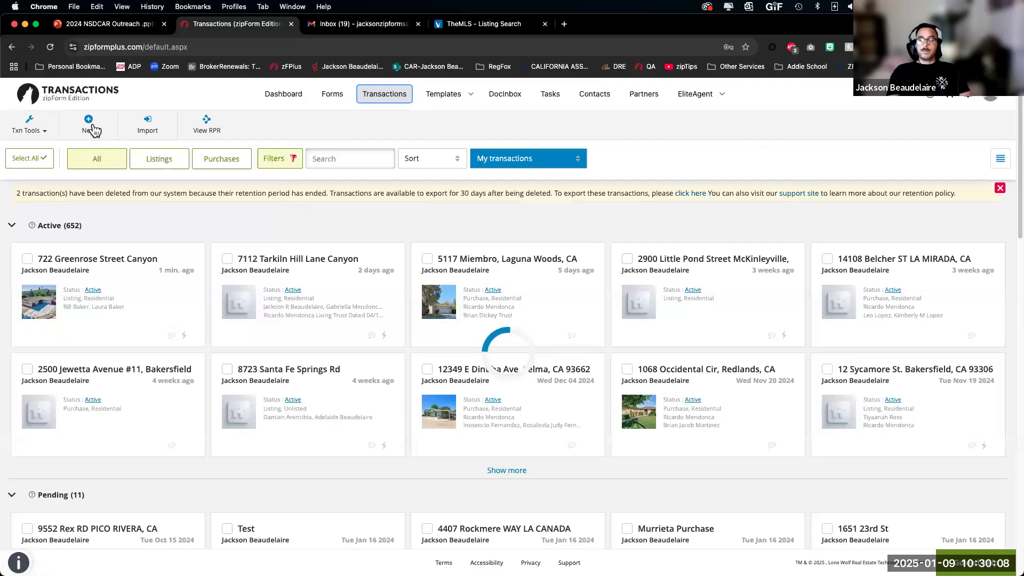
Step: Create a new transaction of type New Purchase or Offer
{"action": "left_click", "coordinate": [94, 128]}
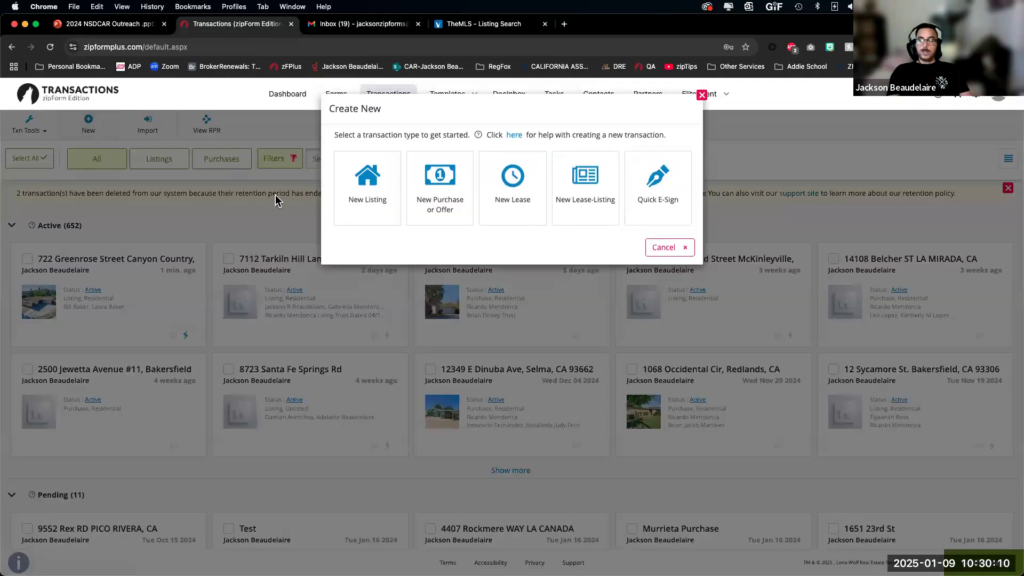
{"action": "left_click", "coordinate": [432, 190]}
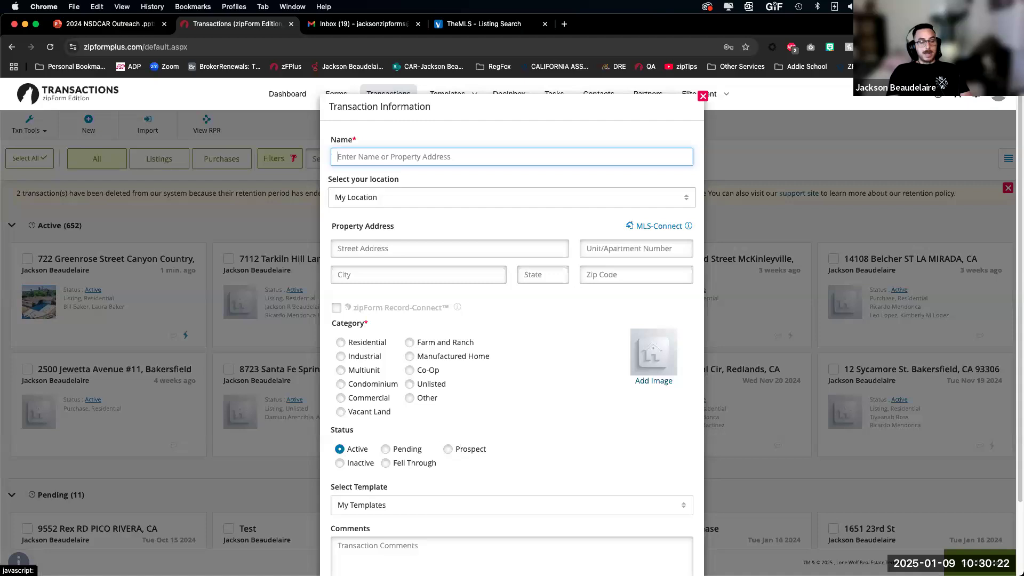
Step: Import MLS listing 250000678SD from CLAW0 with its photo, finding the 689000 San Marcos property
{"action": "left_click", "coordinate": [653, 226]}
{"action": "left_click", "coordinate": [360, 163]}
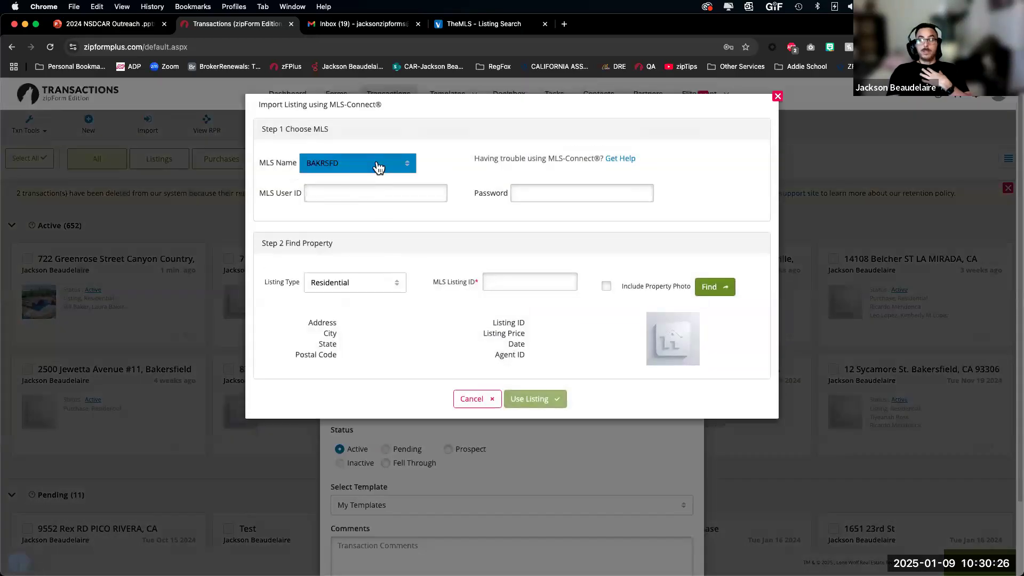
{"action": "left_click", "coordinate": [320, 197]}
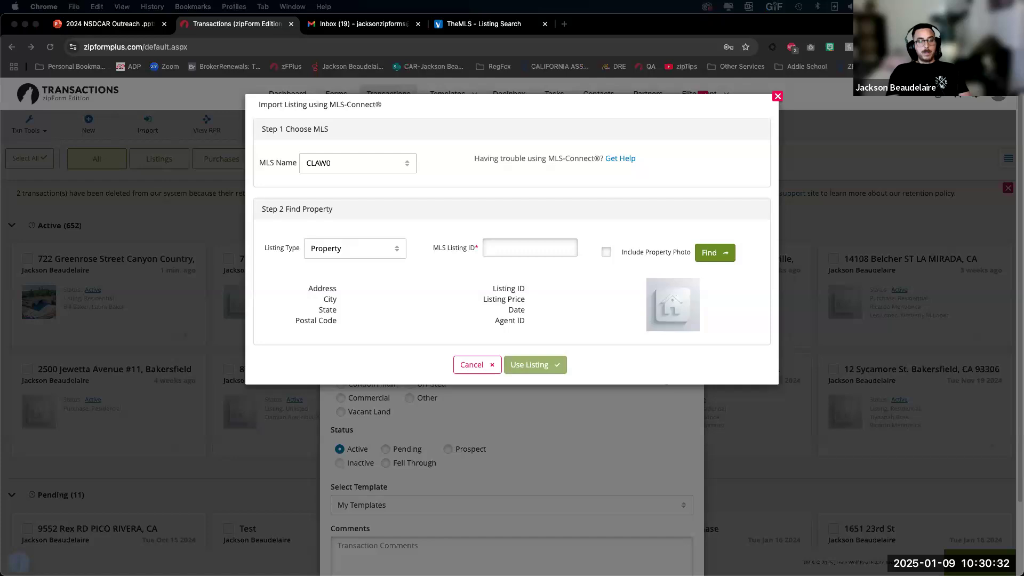
{"action": "left_click", "coordinate": [529, 247]}
{"action": "type", "text": "250000678SD"}
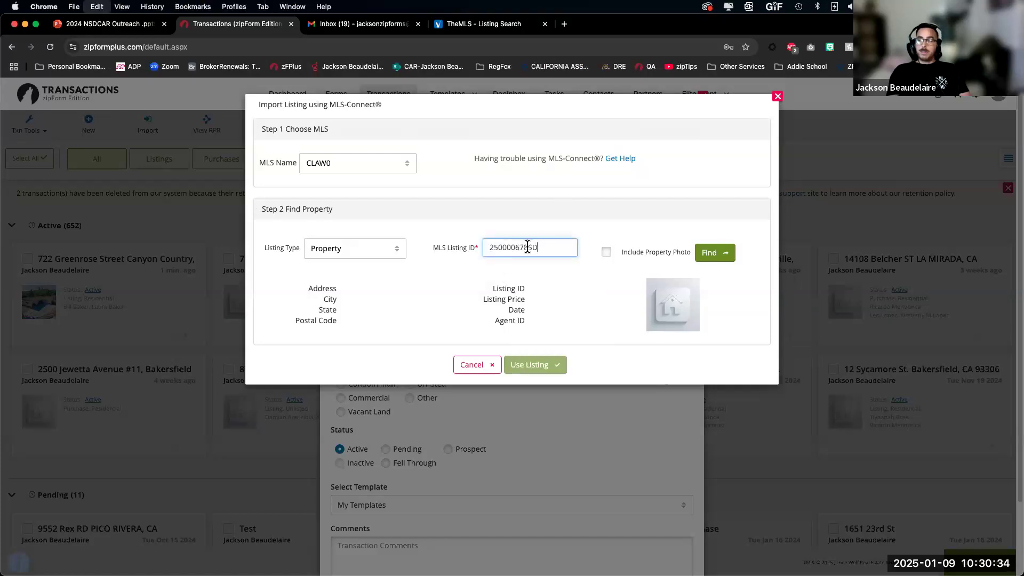
{"action": "left_click", "coordinate": [606, 252]}
{"action": "left_click", "coordinate": [719, 255]}
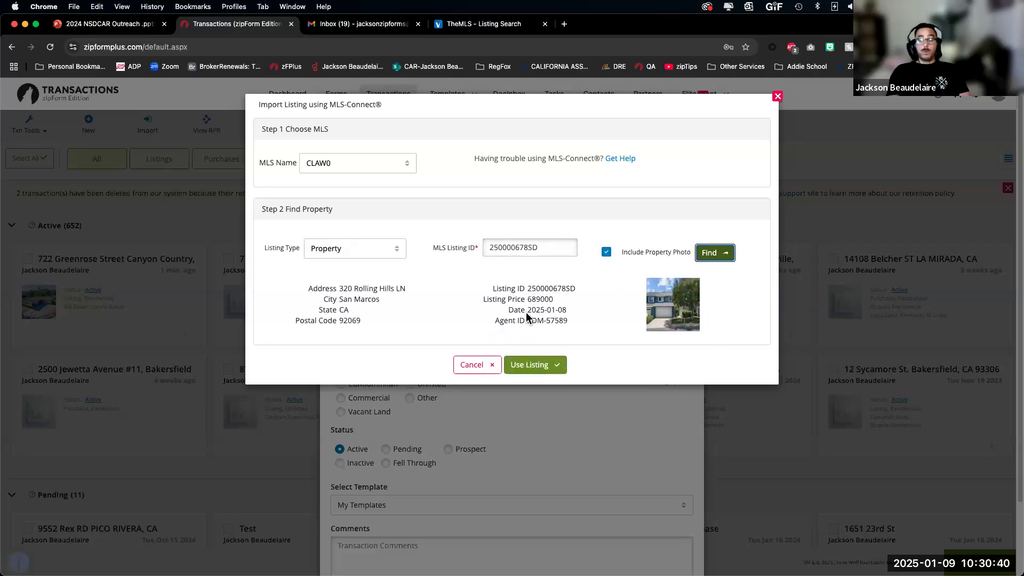
{"action": "left_click_drag", "start_coordinate": [553, 300], "coordinate": [506, 311]}
{"action": "left_click", "coordinate": [561, 302]}
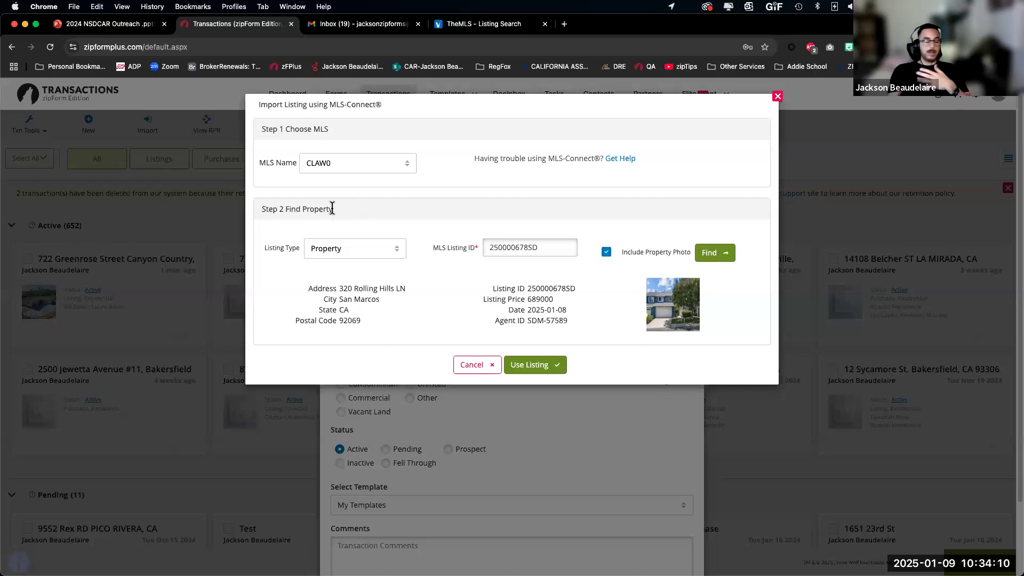
{"action": "left_click", "coordinate": [533, 364]}
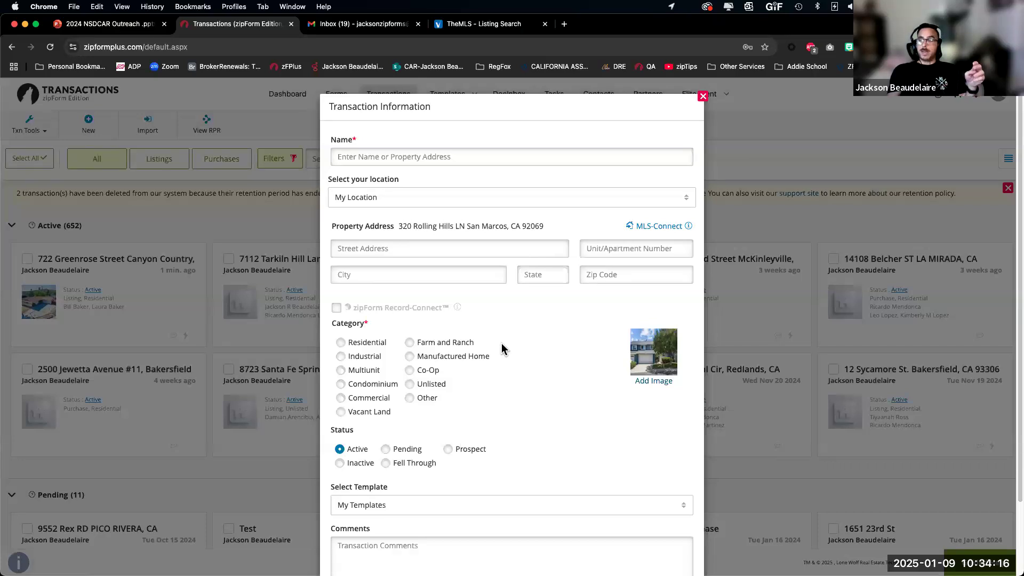
{"action": "left_click", "coordinate": [427, 155]}
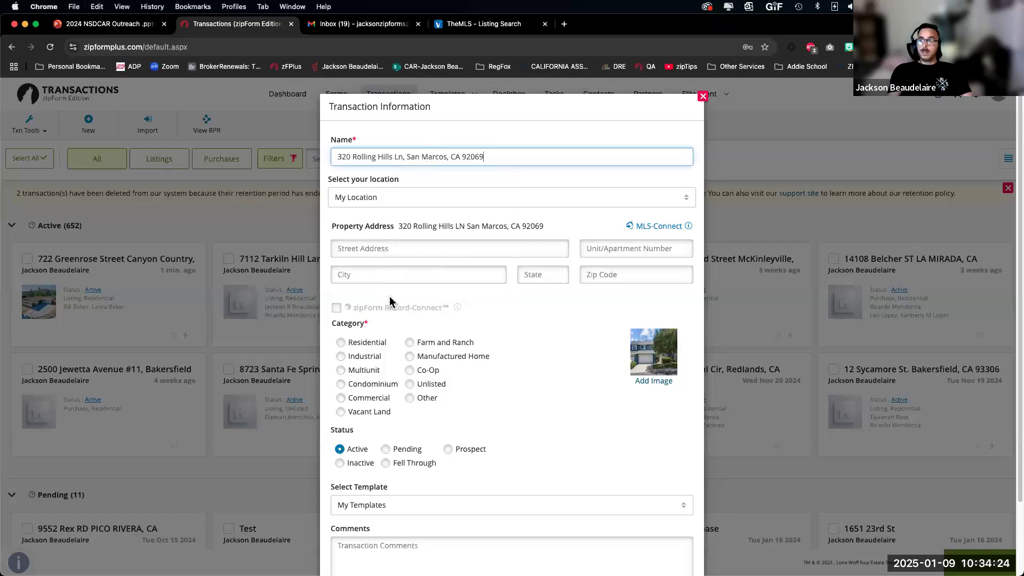
{"action": "left_click", "coordinate": [379, 249]}
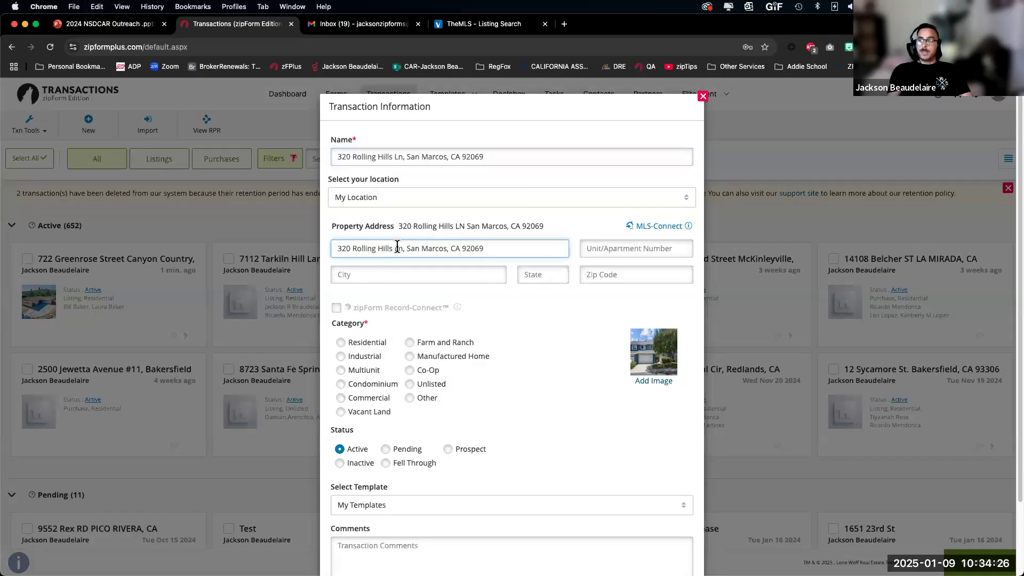
Step: Move San Marcos into the City field and CA into the State field
{"action": "left_click_drag", "start_coordinate": [405, 248], "coordinate": [447, 248]}
{"action": "key", "text": "super+c"}
{"action": "key", "text": "BackSpace"}
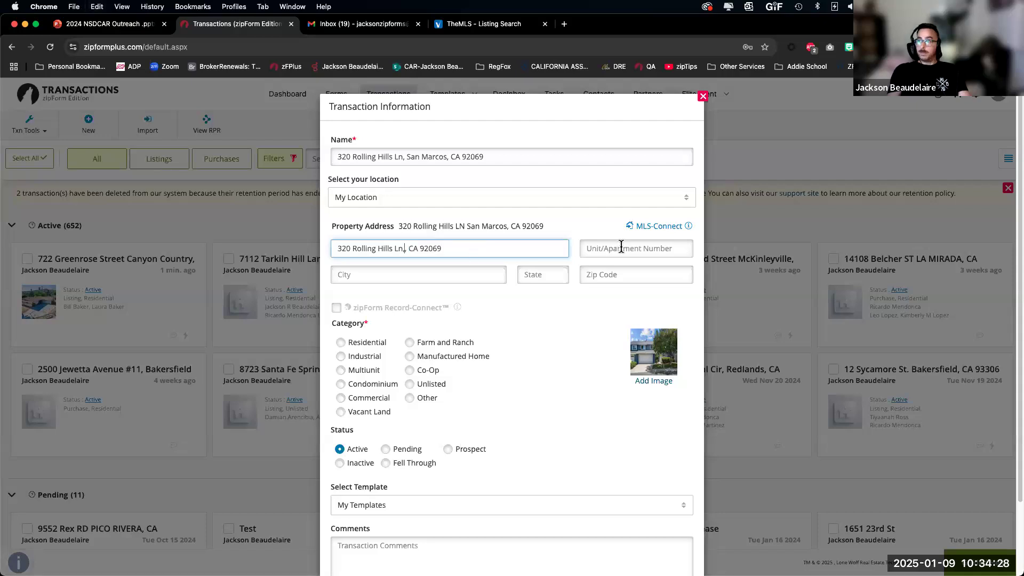
{"action": "left_click", "coordinate": [367, 277]}
{"action": "key", "text": "super+v"}
{"action": "left_click", "coordinate": [413, 249]}
{"action": "double_click", "coordinate": [414, 249]}
{"action": "key", "text": "super+x"}
{"action": "left_click", "coordinate": [526, 274]}
{"action": "key", "text": "super+v"}
{"action": "double_click", "coordinate": [419, 248]}
{"action": "key", "text": "super+c"}
{"action": "left_click", "coordinate": [614, 275]}
{"action": "key", "text": "super+v"}
{"action": "left_click", "coordinate": [435, 248]}
{"action": "key", "text": "BackSpace"}
{"action": "key", "text": "BackSpace"}
{"action": "key", "text": "BackSpace"}
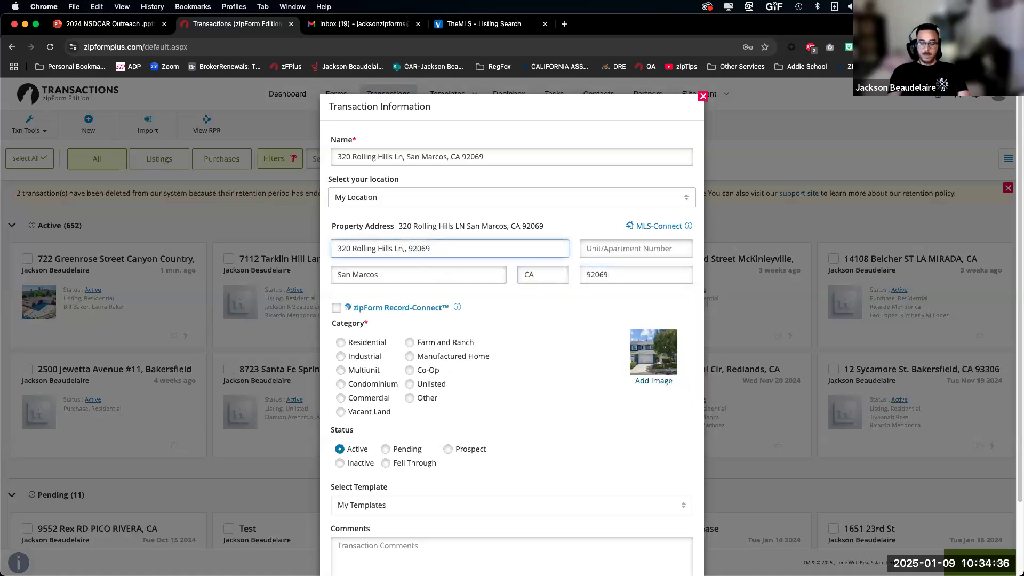
{"action": "key", "text": "BackSpace"}
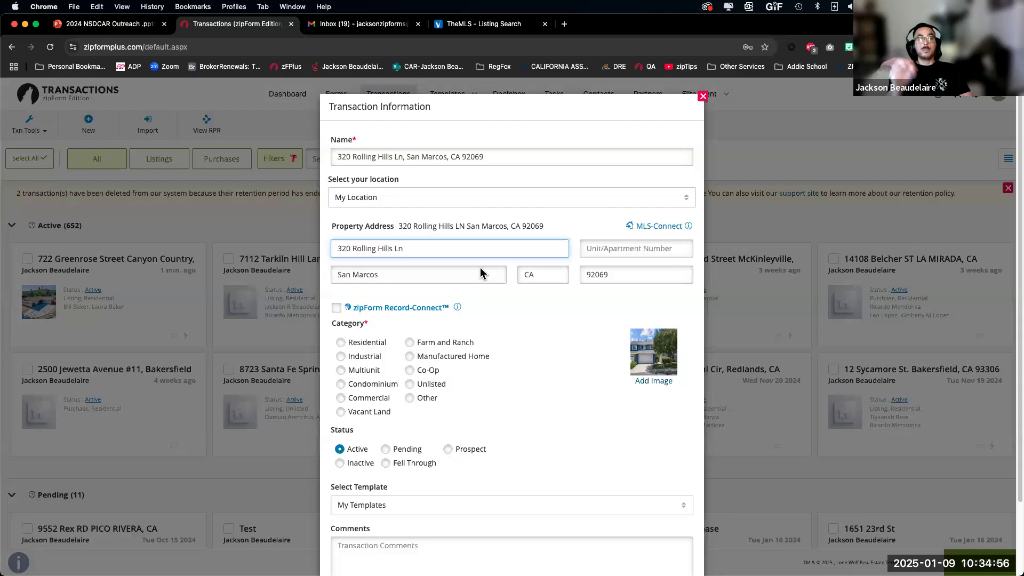
Step: Enable zipForm Record-Connect, set the property category to Residential, and save the transaction
{"action": "left_click", "coordinate": [336, 308]}
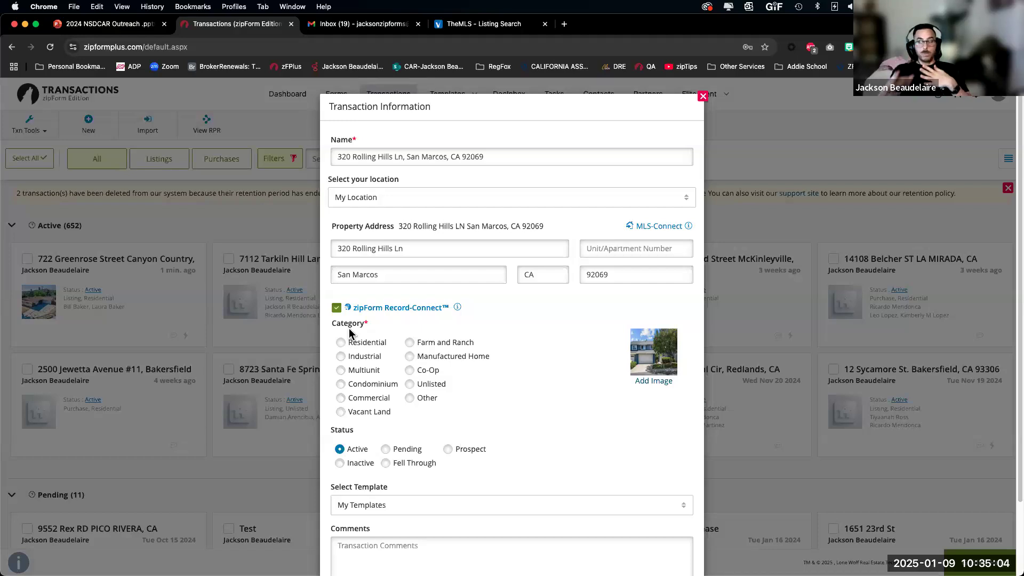
{"action": "scroll", "coordinate": [436, 341], "scroll_direction": "down", "scroll_amount": 1}
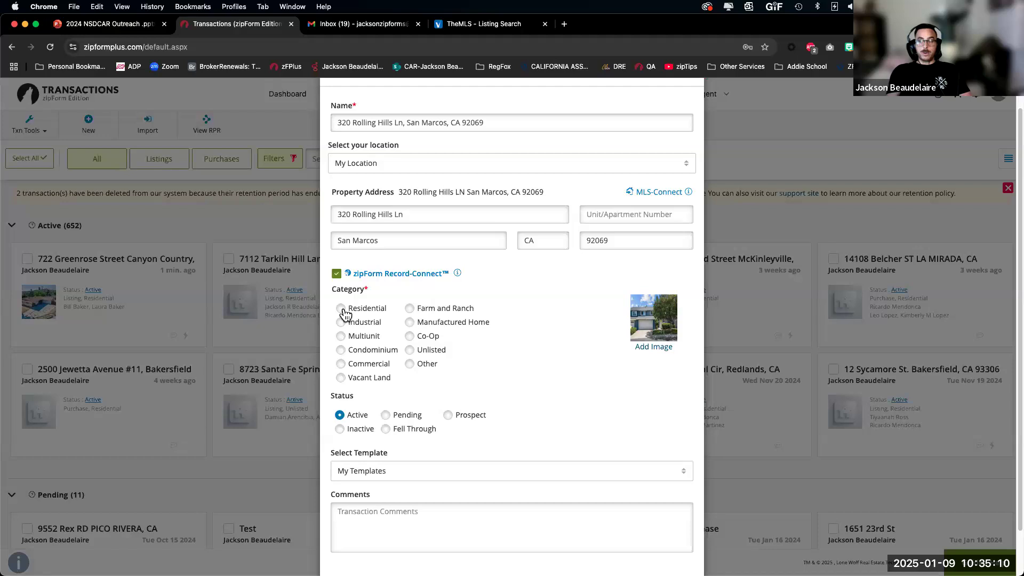
{"action": "scroll", "coordinate": [373, 314], "scroll_direction": "down", "scroll_amount": 2}
{"action": "left_click", "coordinate": [340, 257]}
{"action": "scroll", "coordinate": [354, 422], "scroll_direction": "down", "scroll_amount": 1}
{"action": "left_click_drag", "start_coordinate": [341, 427], "coordinate": [433, 427]}
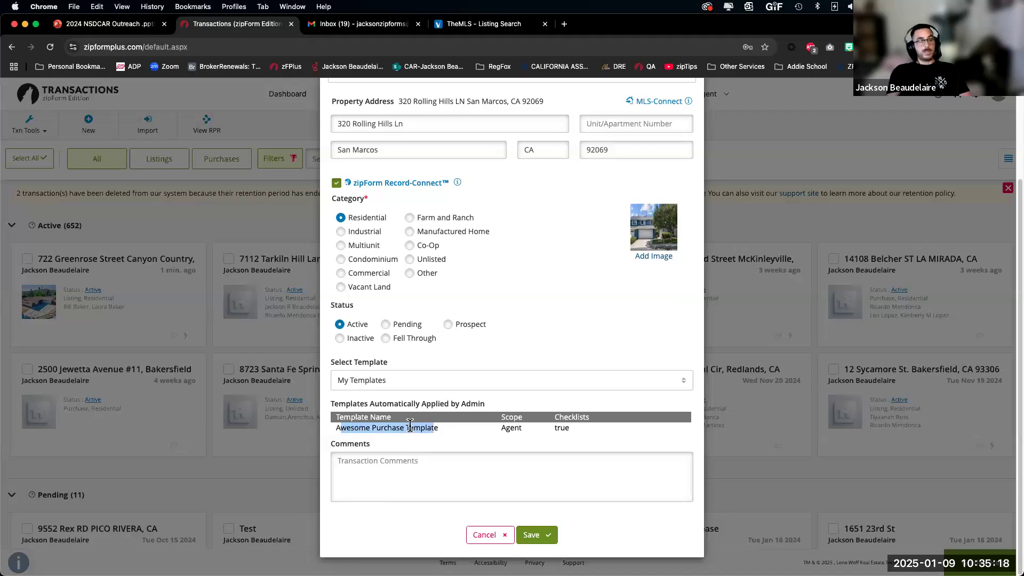
{"action": "left_click", "coordinate": [546, 539]}
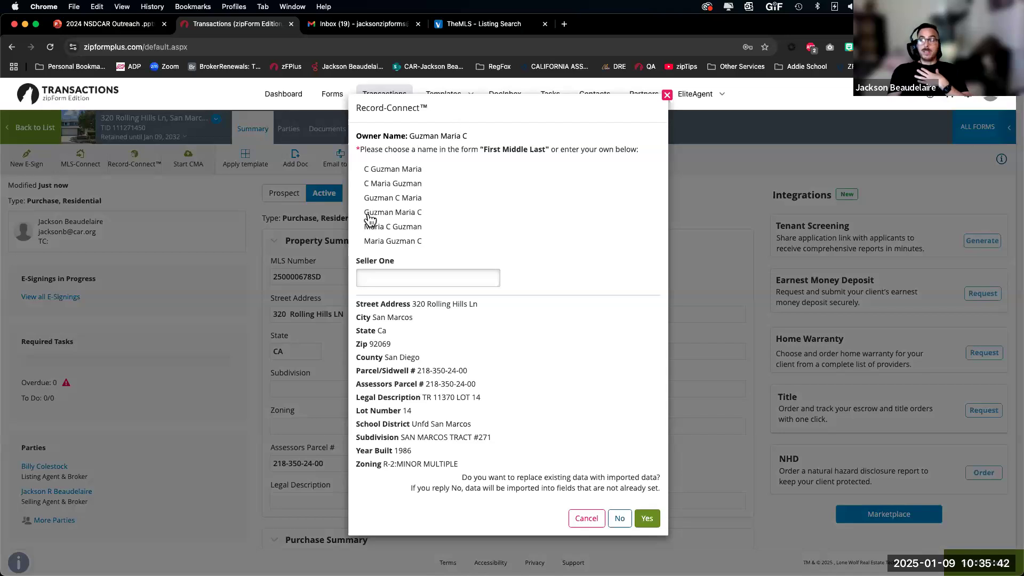
Step: Fill Seller One with the owner's First Middle Last name and replace existing data with the imported records
{"action": "left_click", "coordinate": [385, 228]}
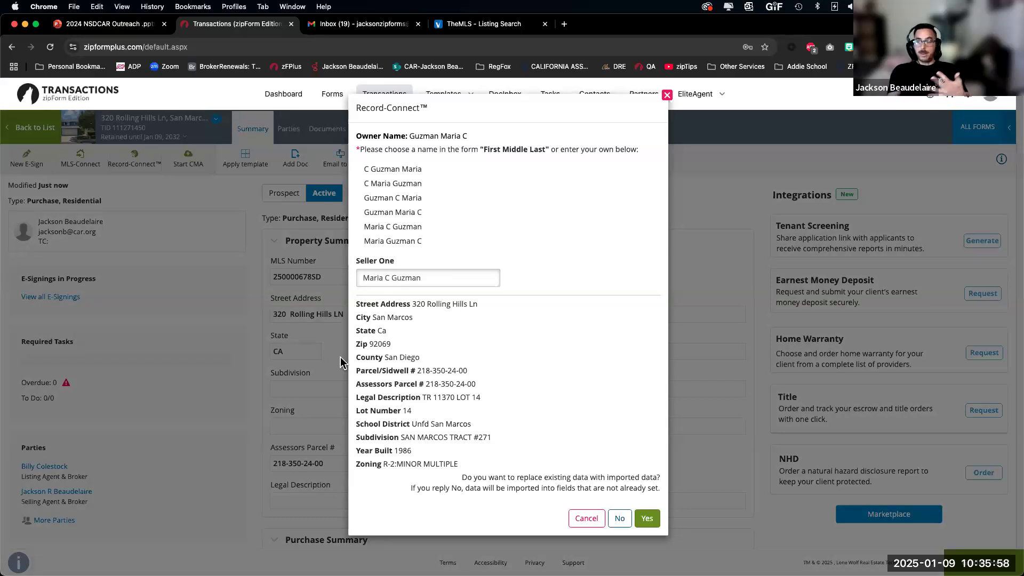
{"action": "left_click", "coordinate": [647, 519]}
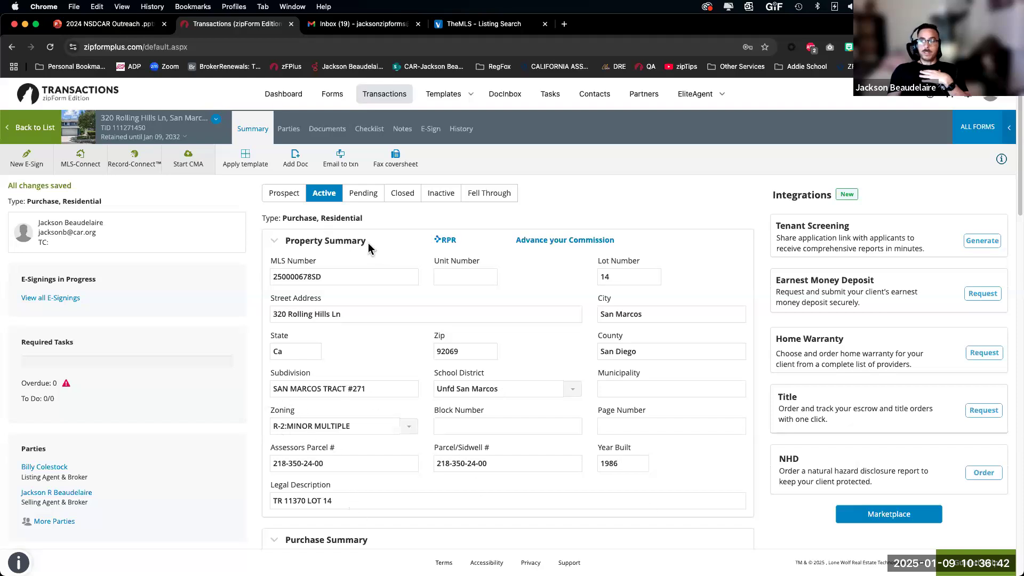
Step: Set the Offer Date to January 9, 2025 and the Offer Expiration Date to January 10
{"action": "left_click", "coordinate": [320, 240]}
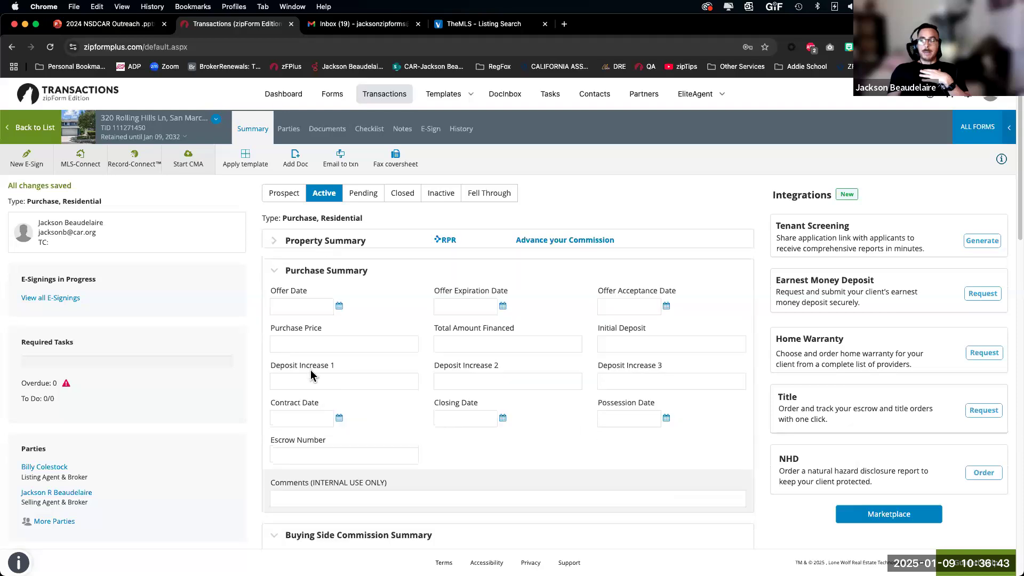
{"action": "left_click", "coordinate": [297, 306]}
{"action": "left_click", "coordinate": [352, 217]}
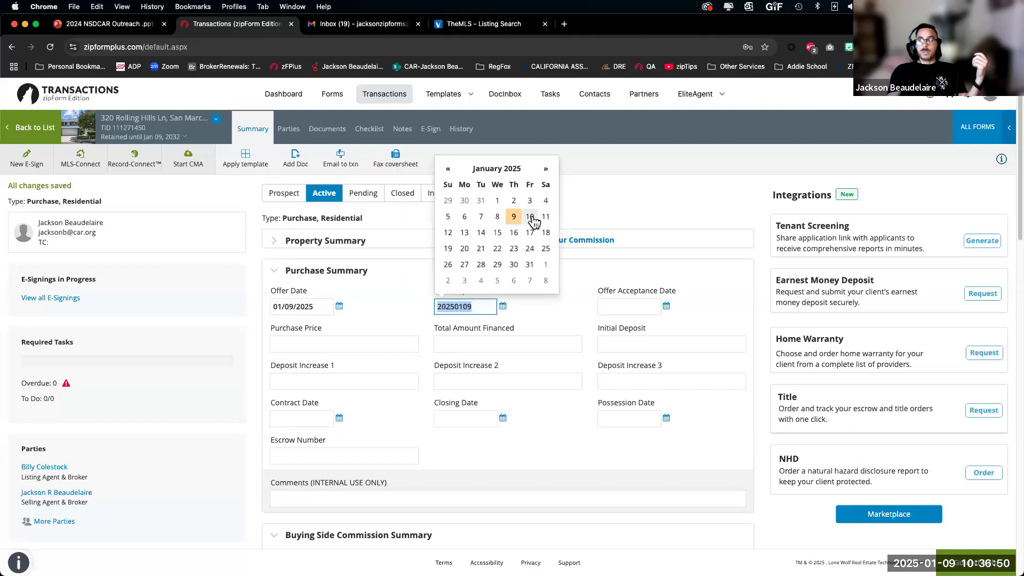
{"action": "left_click", "coordinate": [529, 216]}
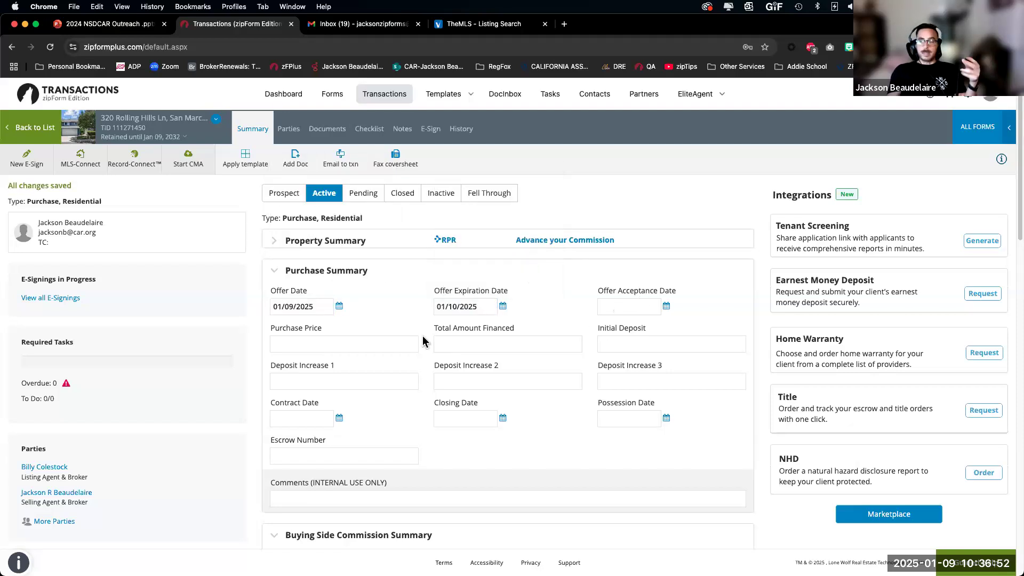
Step: Enter purchase price 689000, initial deposit 20800, and contract date January 9
{"action": "left_click", "coordinate": [345, 341]}
{"action": "type", "text": "689000"}
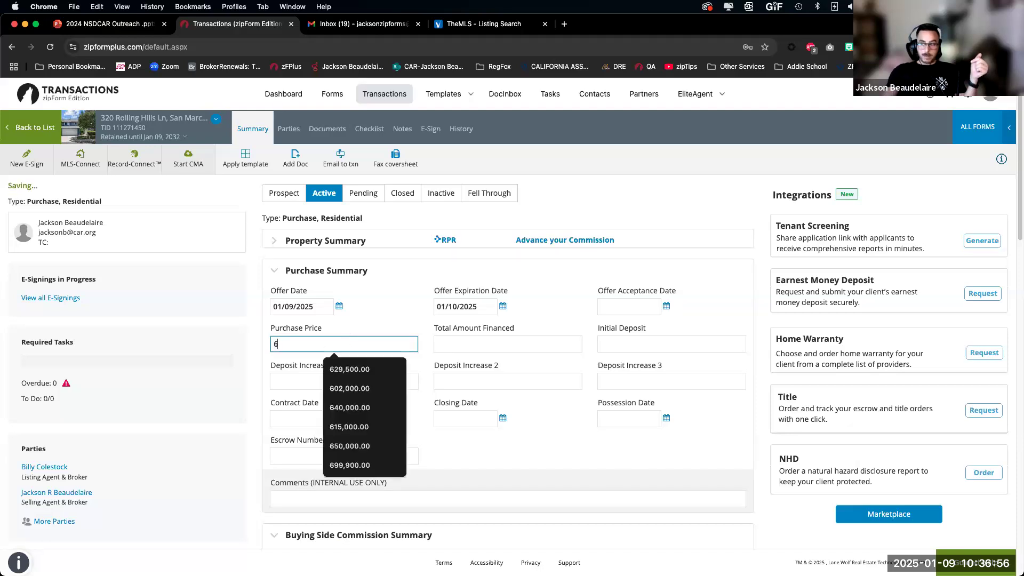
{"action": "left_click", "coordinate": [630, 342]}
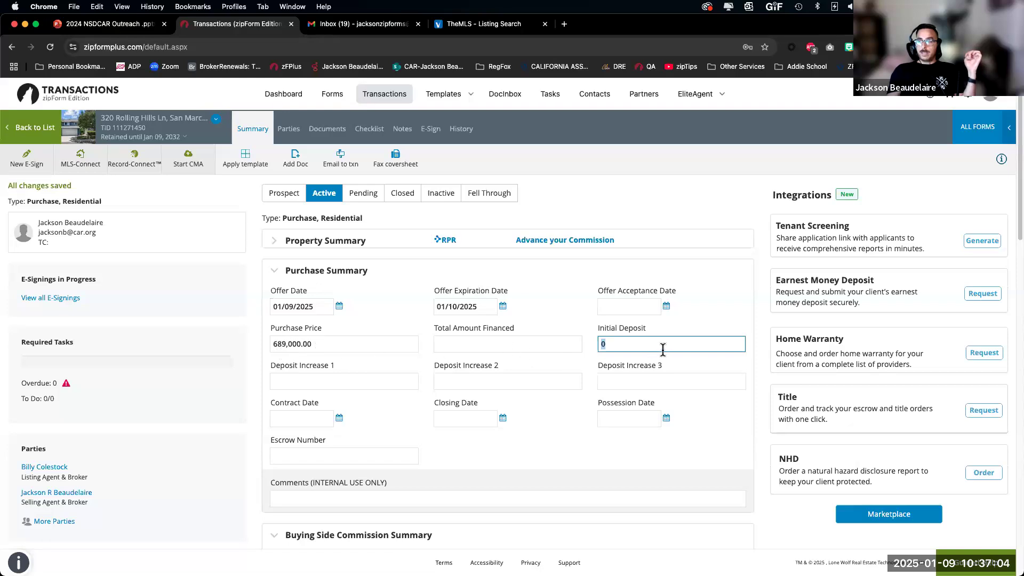
{"action": "type", "text": "20"}
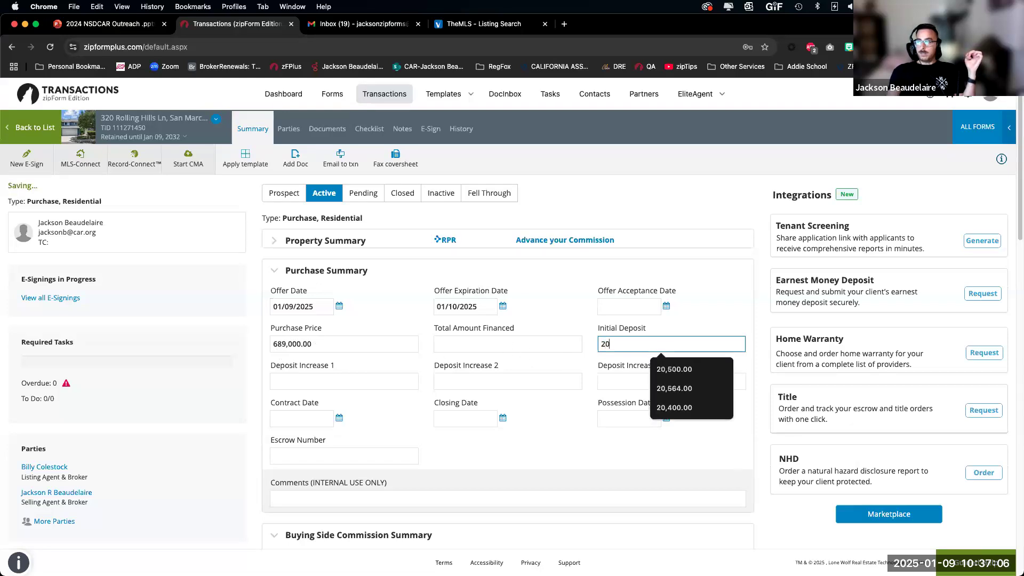
{"action": "type", "text": "800"}
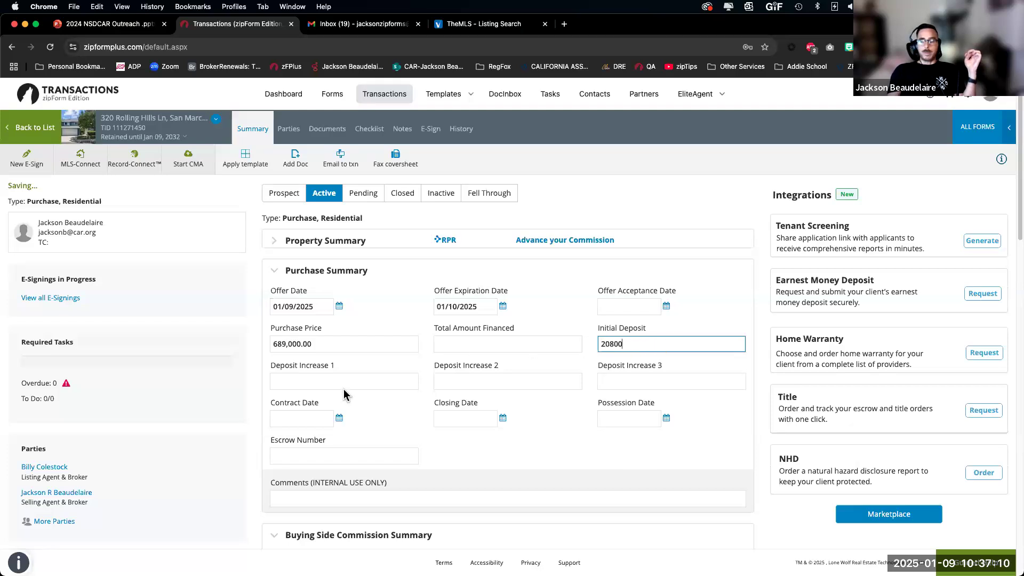
{"action": "left_click", "coordinate": [305, 417]}
{"action": "left_click", "coordinate": [349, 329]}
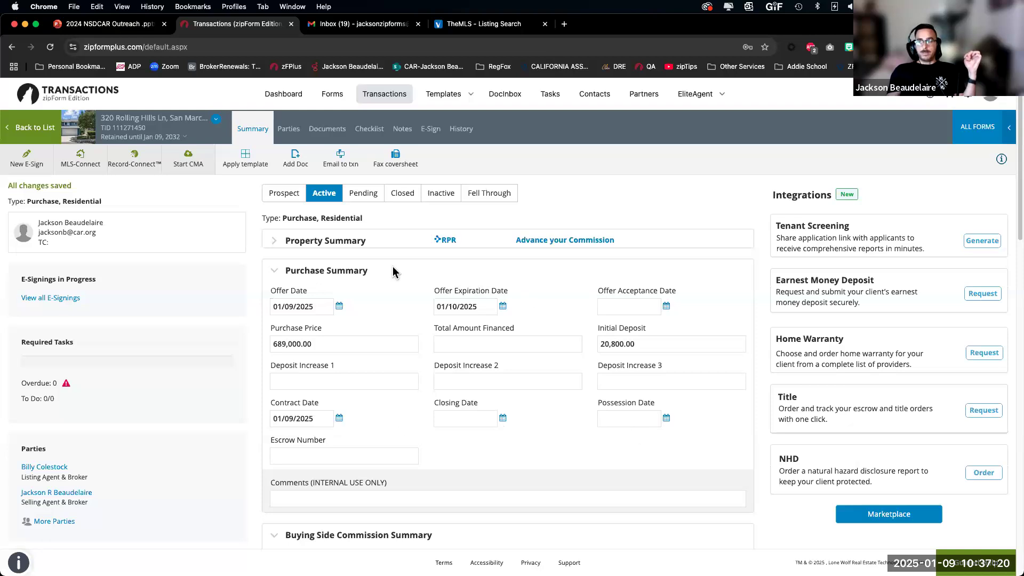
Step: Go to the Parties page showing Seller One, the listing agent and the selling agent
{"action": "left_click", "coordinate": [290, 132]}
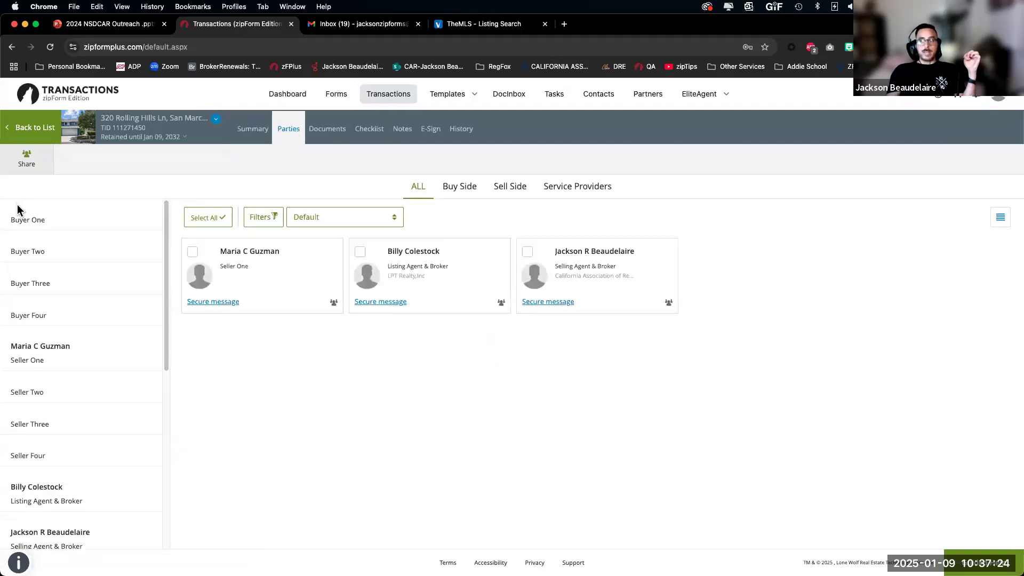
{"action": "mouse_move", "coordinate": [201, 233]}
{"action": "left_mouse_down"}
{"action": "mouse_move", "coordinate": [259, 139]}
{"action": "mouse_move", "coordinate": [250, 138]}
{"action": "left_mouse_up"}
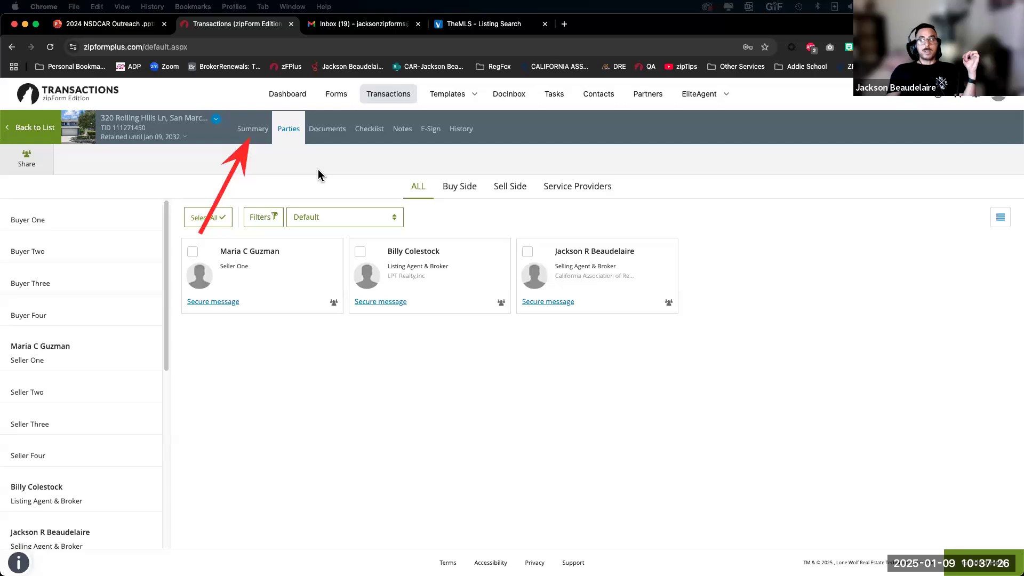
{"action": "left_click_drag", "start_coordinate": [357, 234], "coordinate": [293, 139]}
{"action": "left_click_drag", "start_coordinate": [465, 195], "coordinate": [338, 139]}
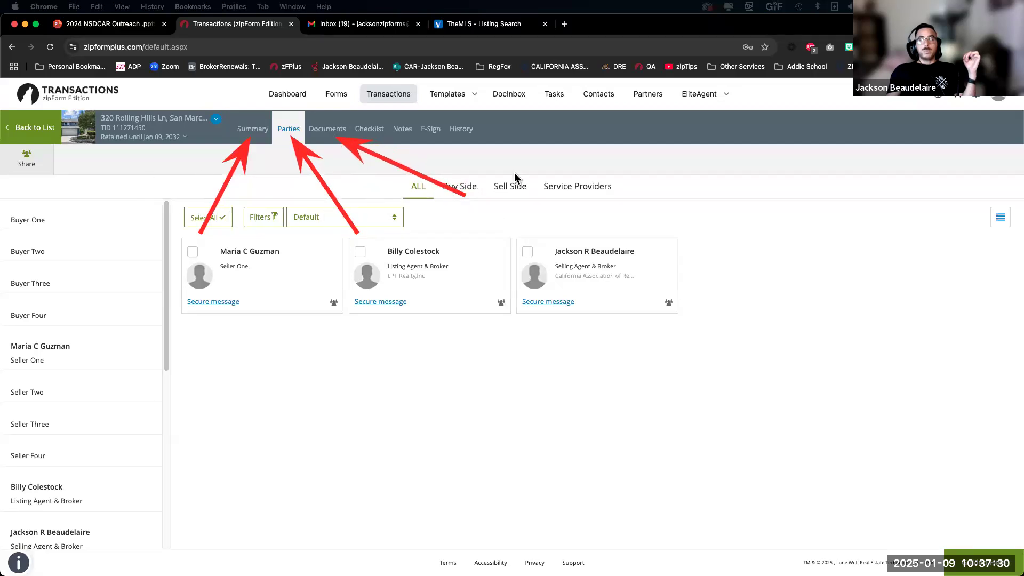
{"action": "left_click_drag", "start_coordinate": [152, 179], "coordinate": [514, 176]}
{"action": "left_click_drag", "start_coordinate": [132, 216], "coordinate": [667, 202]}
{"action": "left_click_drag", "start_coordinate": [175, 266], "coordinate": [759, 246]}
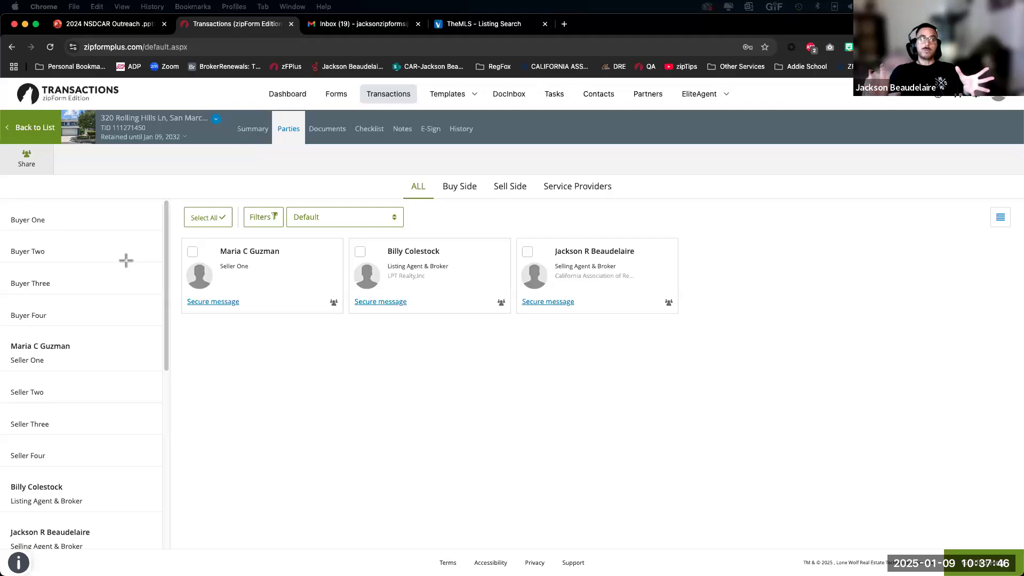
{"action": "left_click_drag", "start_coordinate": [176, 212], "coordinate": [256, 137]}
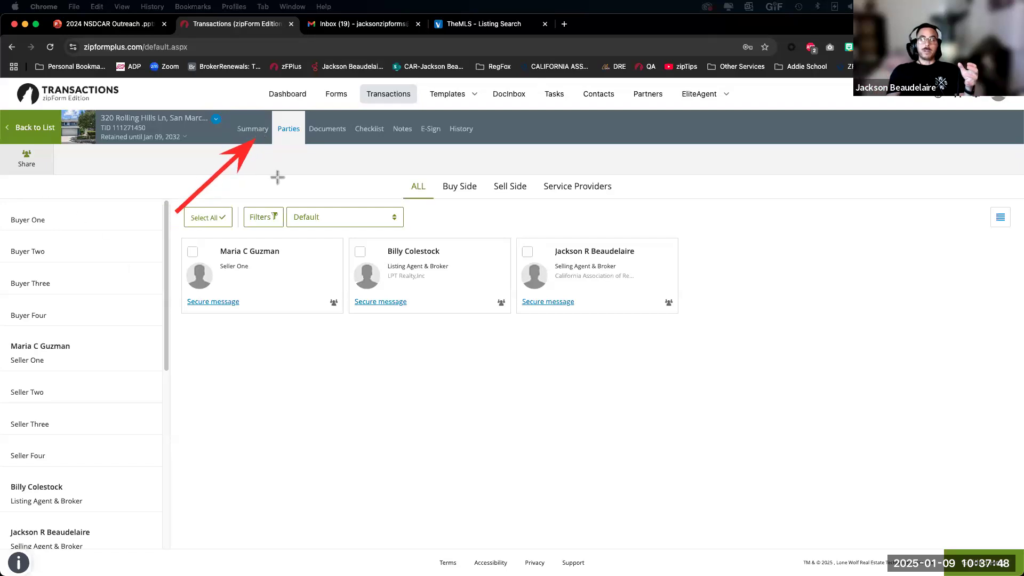
{"action": "left_click_drag", "start_coordinate": [277, 250], "coordinate": [281, 142]}
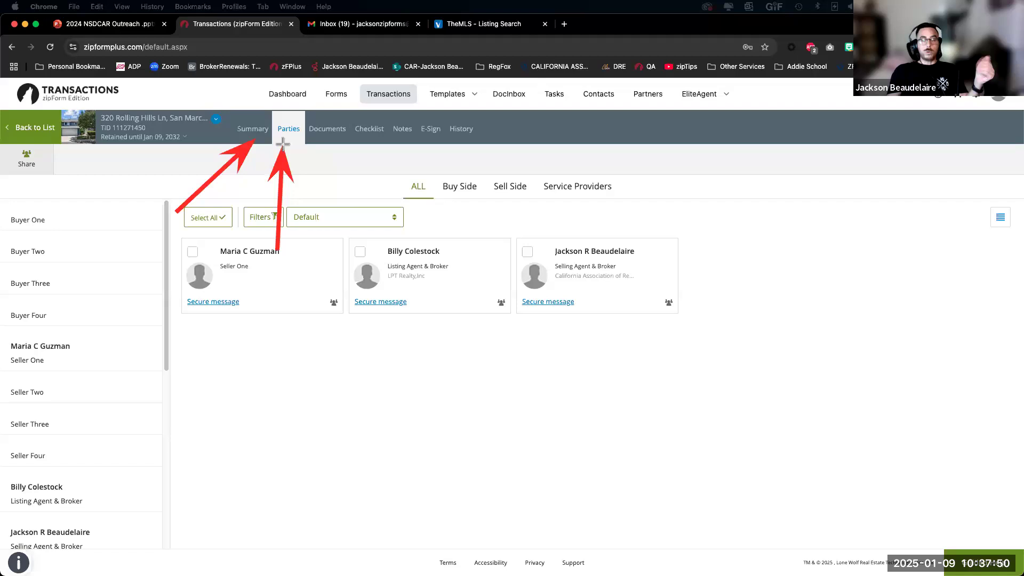
{"action": "left_click_drag", "start_coordinate": [335, 211], "coordinate": [320, 136]}
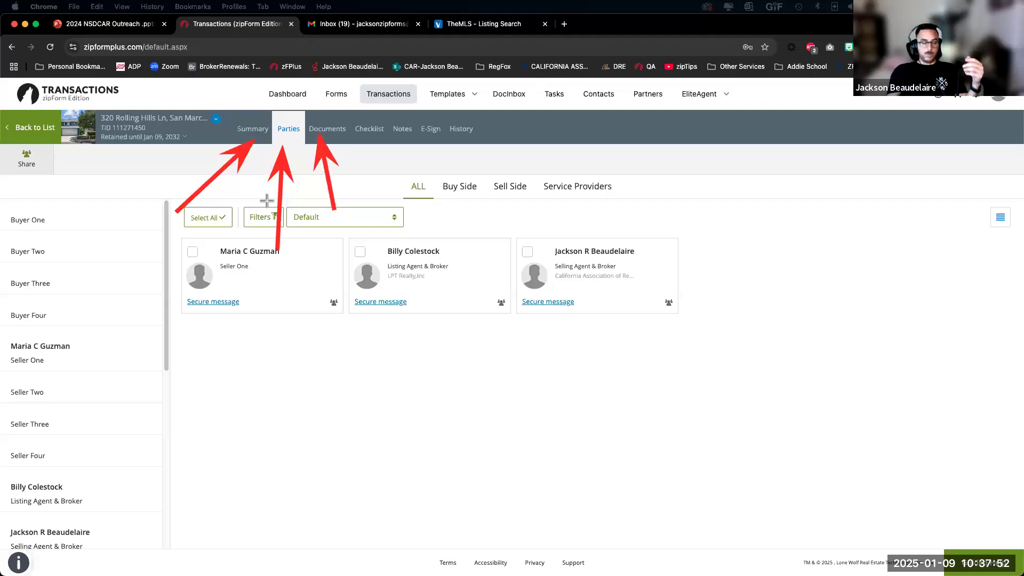
{"action": "left_click", "coordinate": [47, 358]}
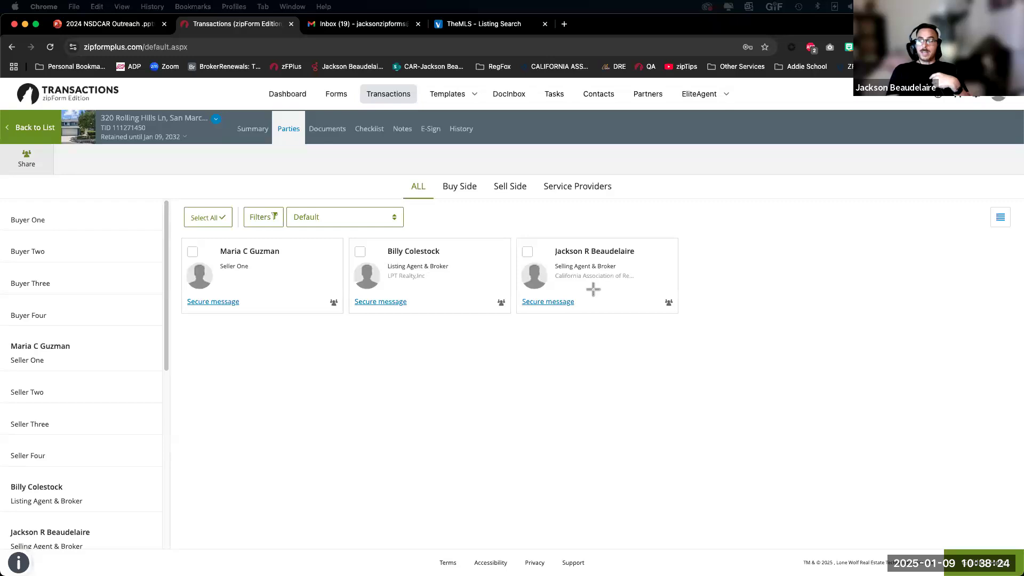
{"action": "left_click", "coordinate": [193, 173]}
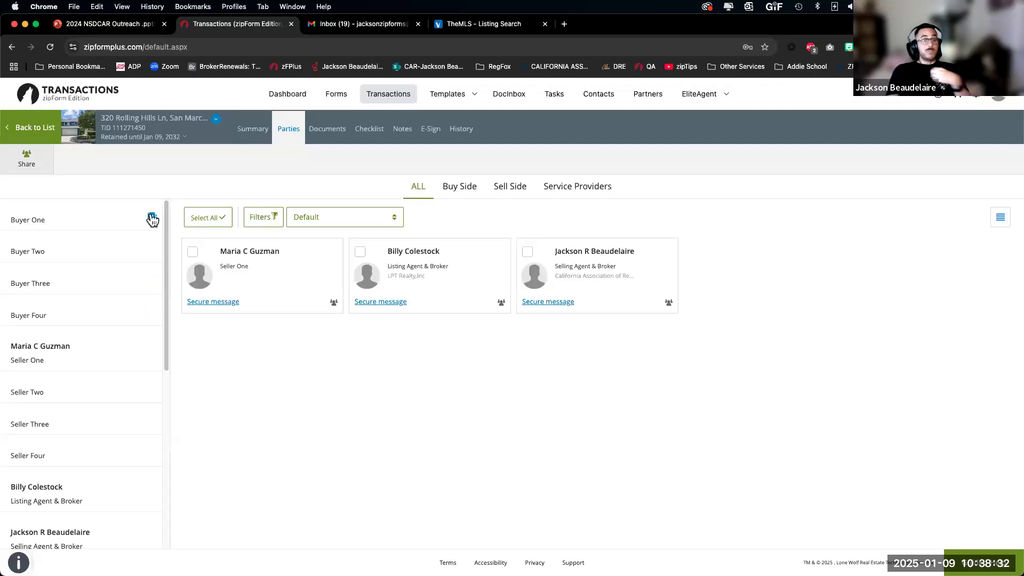
Step: Add Buyer One by choosing the buyer's contact from the Address Book
{"action": "left_click", "coordinate": [51, 223]}
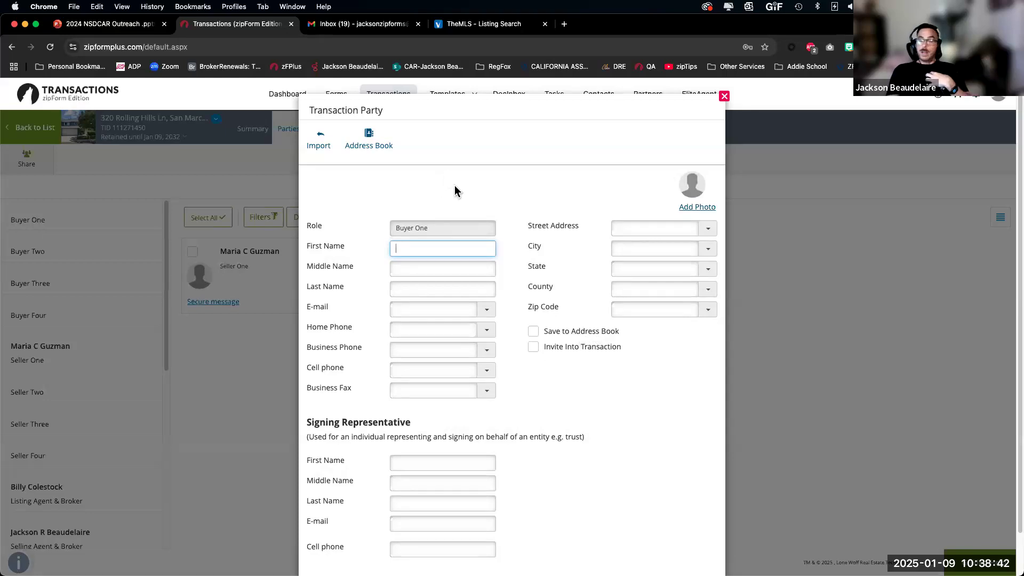
{"action": "left_click", "coordinate": [369, 140]}
{"action": "scroll", "coordinate": [401, 305], "scroll_direction": "down", "scroll_amount": 5}
{"action": "left_click", "coordinate": [374, 276]}
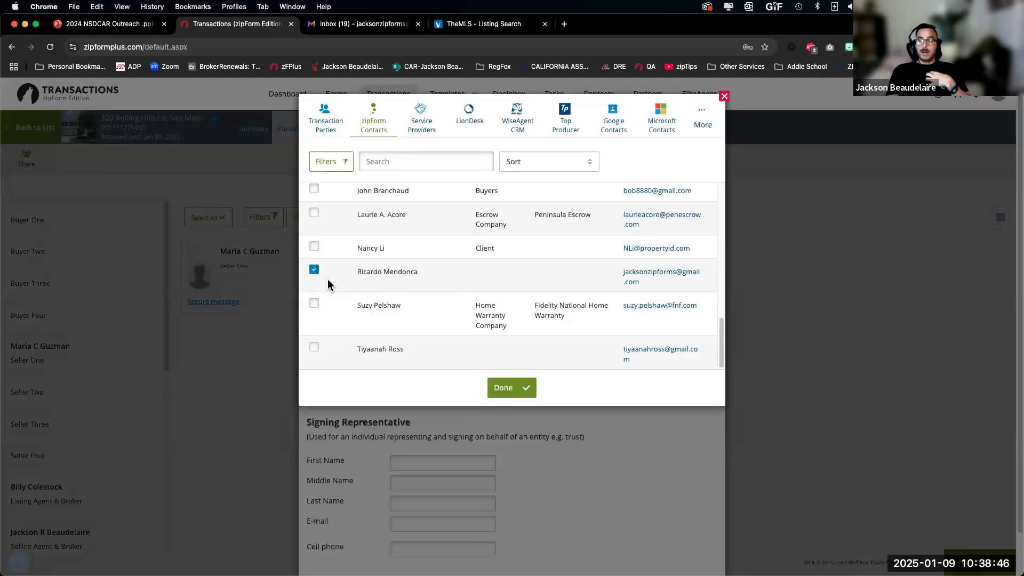
{"action": "left_click", "coordinate": [505, 392]}
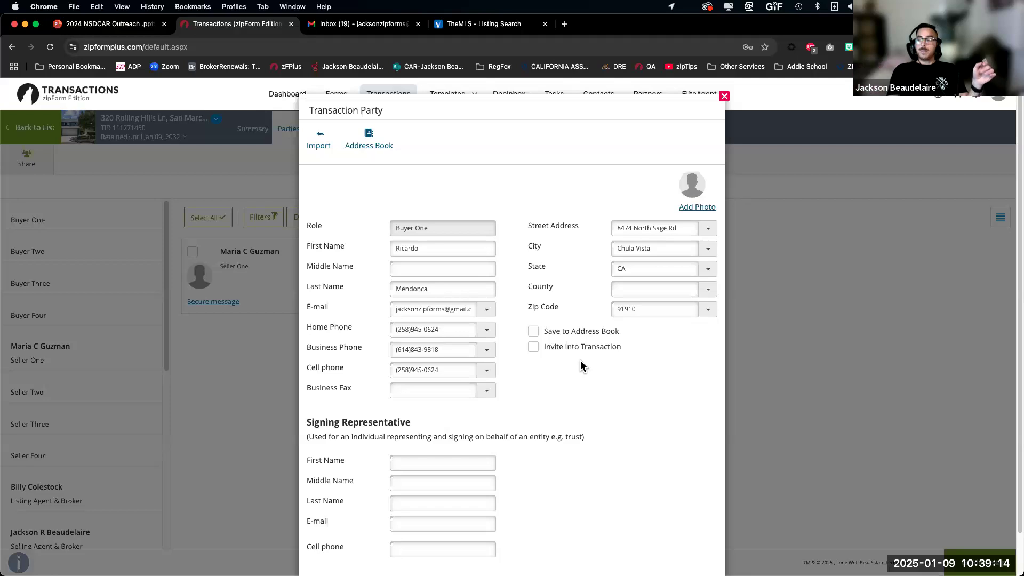
Step: Mark Buyer One for Invite Into Transaction and save the party
{"action": "left_click", "coordinate": [533, 350]}
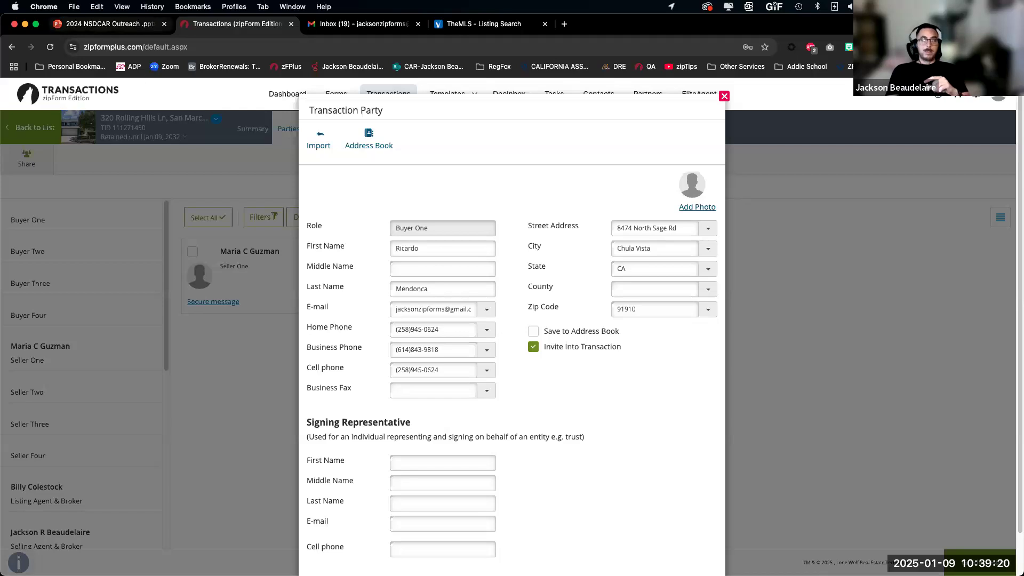
{"action": "left_click", "coordinate": [110, 24]}
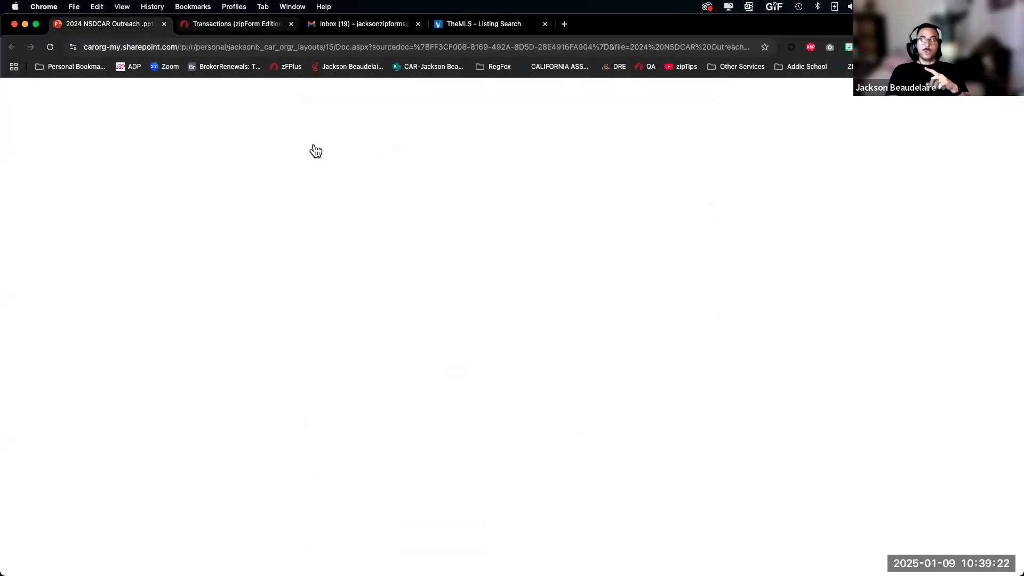
{"action": "left_click", "coordinate": [237, 24]}
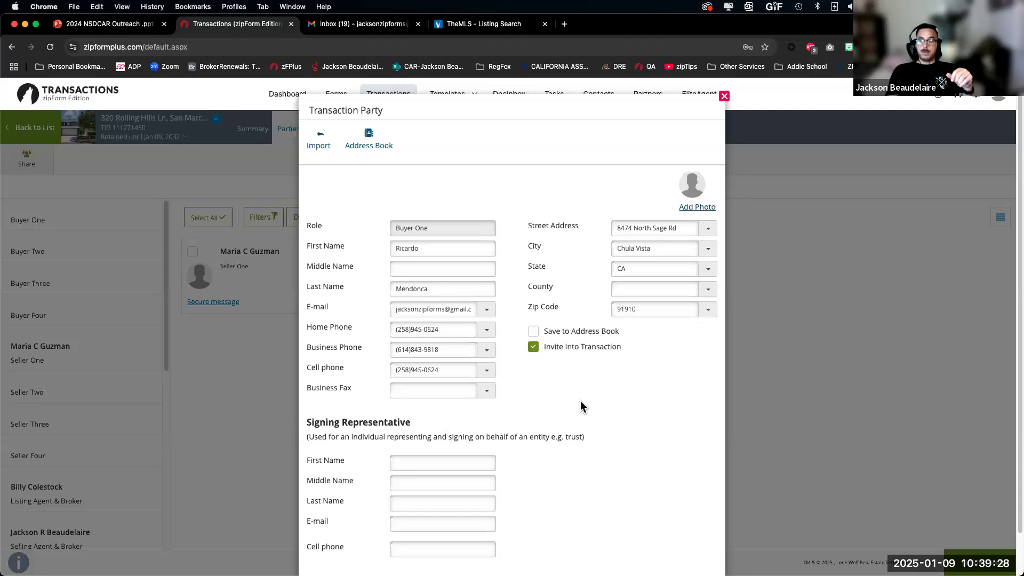
{"action": "scroll", "coordinate": [580, 373], "scroll_direction": "down", "scroll_amount": 2}
{"action": "left_click", "coordinate": [510, 541]}
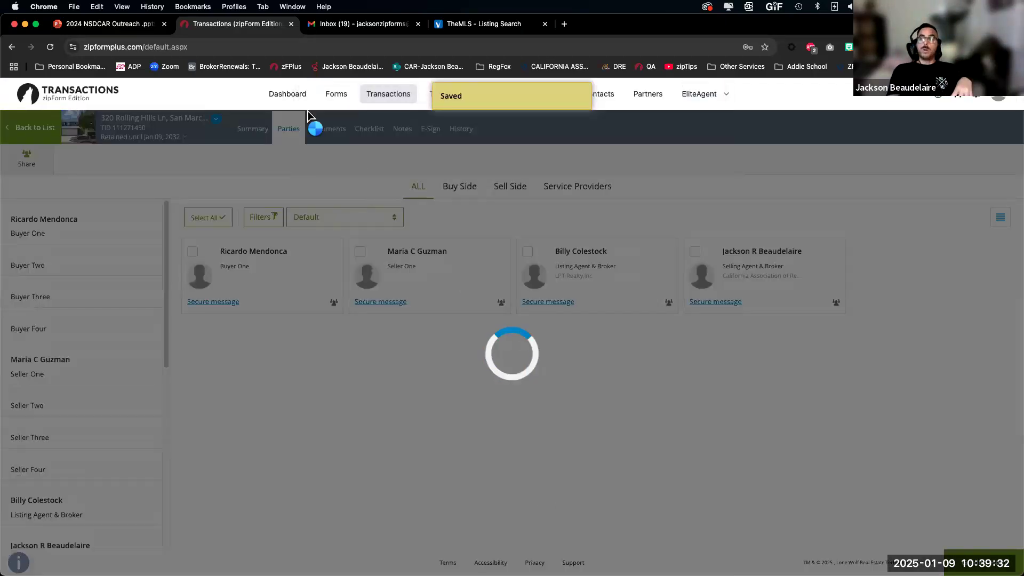
Step: Turn Can upload documents On and Stop sharing date Off for Buyer One
{"action": "left_click_drag", "start_coordinate": [367, 110], "coordinate": [426, 113]}
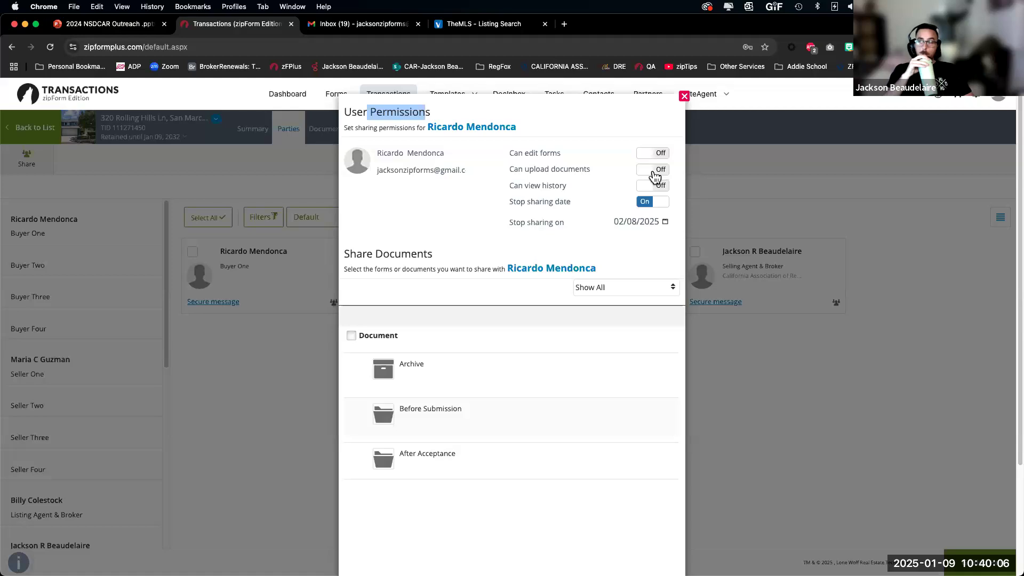
{"action": "left_click", "coordinate": [655, 170]}
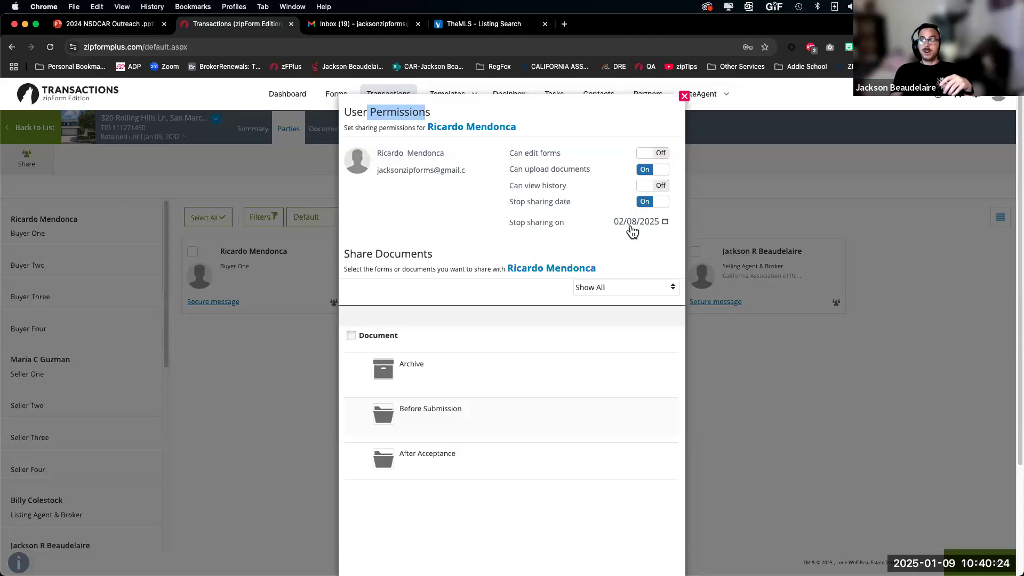
{"action": "left_click", "coordinate": [647, 201]}
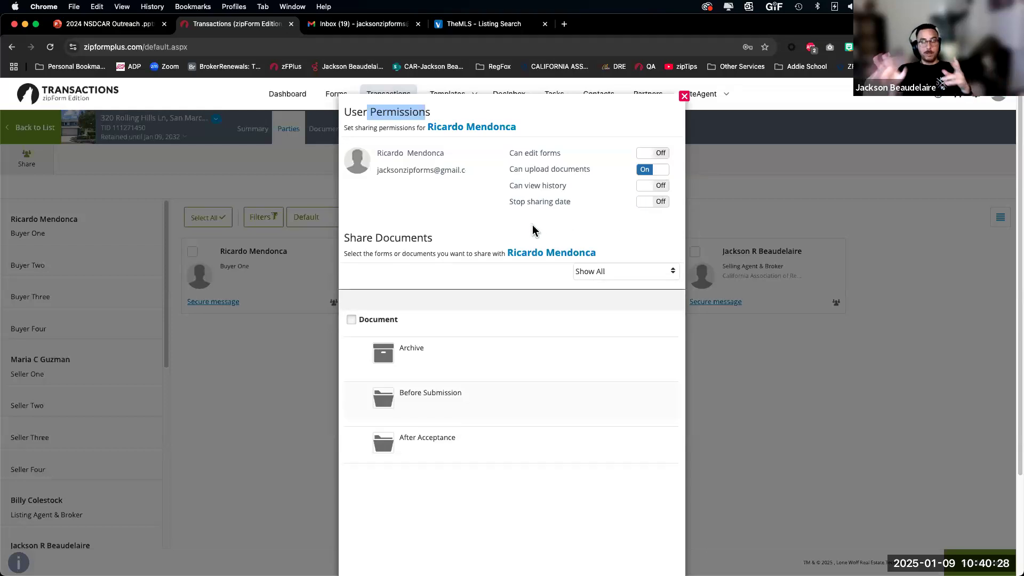
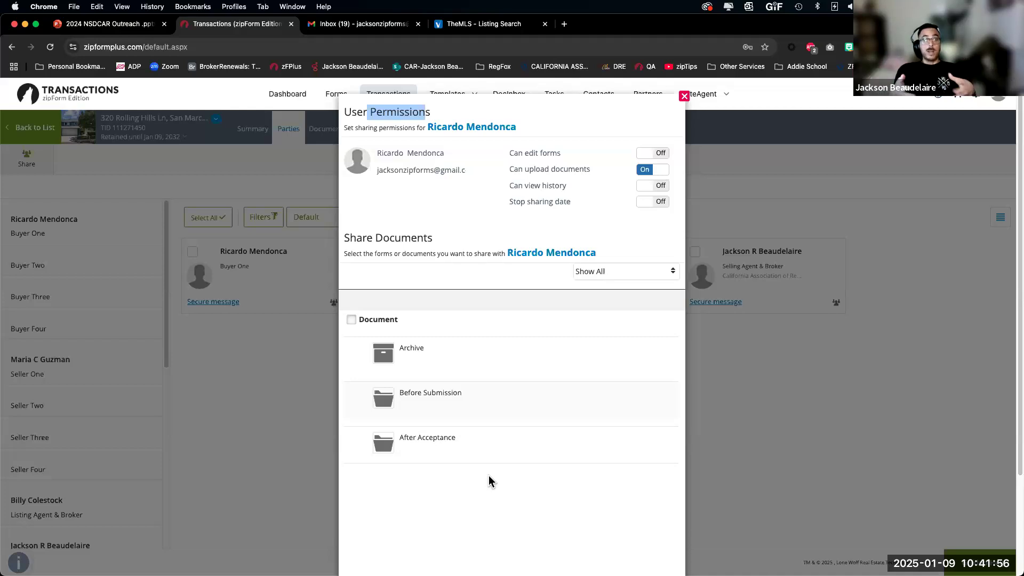
Step: Tick the California Residential Purchase Agreement in Before Submission and Save & Send it to the buyer
{"action": "scroll", "coordinate": [501, 482], "scroll_direction": "down", "scroll_amount": 3}
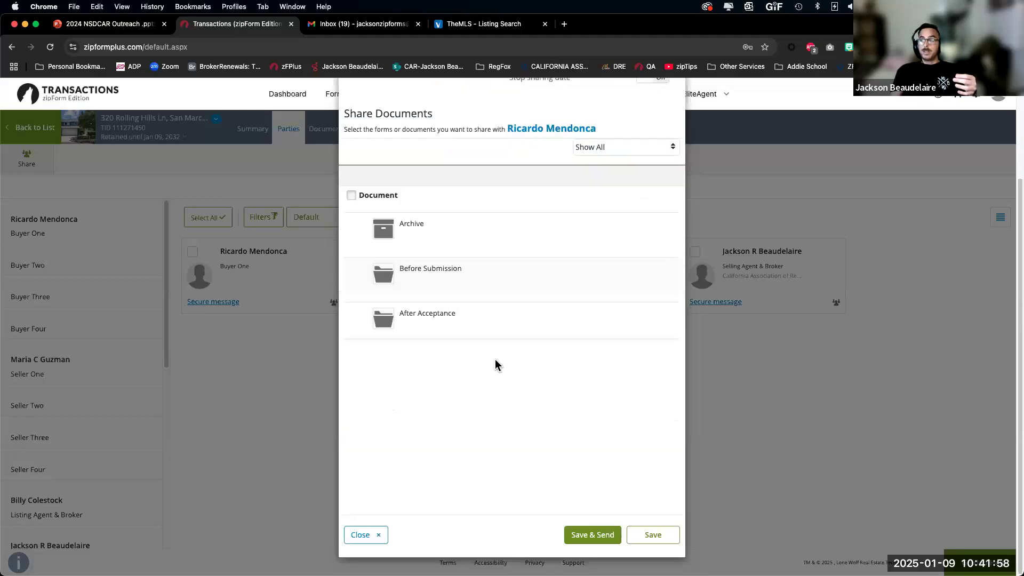
{"action": "scroll", "coordinate": [495, 360], "scroll_direction": "up", "scroll_amount": 3}
{"action": "left_click", "coordinate": [430, 396]}
{"action": "left_click", "coordinate": [428, 400]}
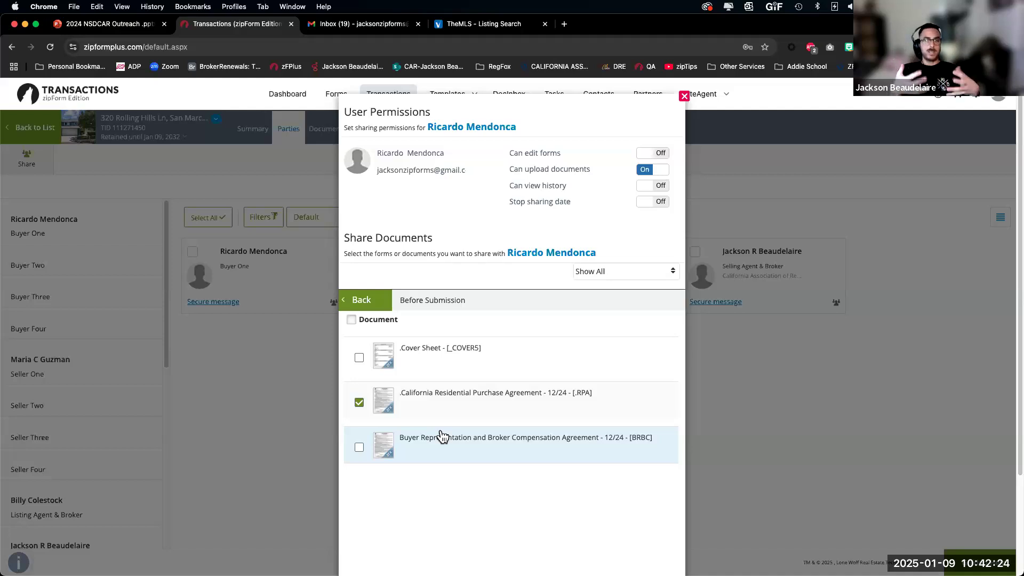
{"action": "scroll", "coordinate": [512, 427], "scroll_direction": "down", "scroll_amount": 3}
{"action": "left_click", "coordinate": [605, 534]}
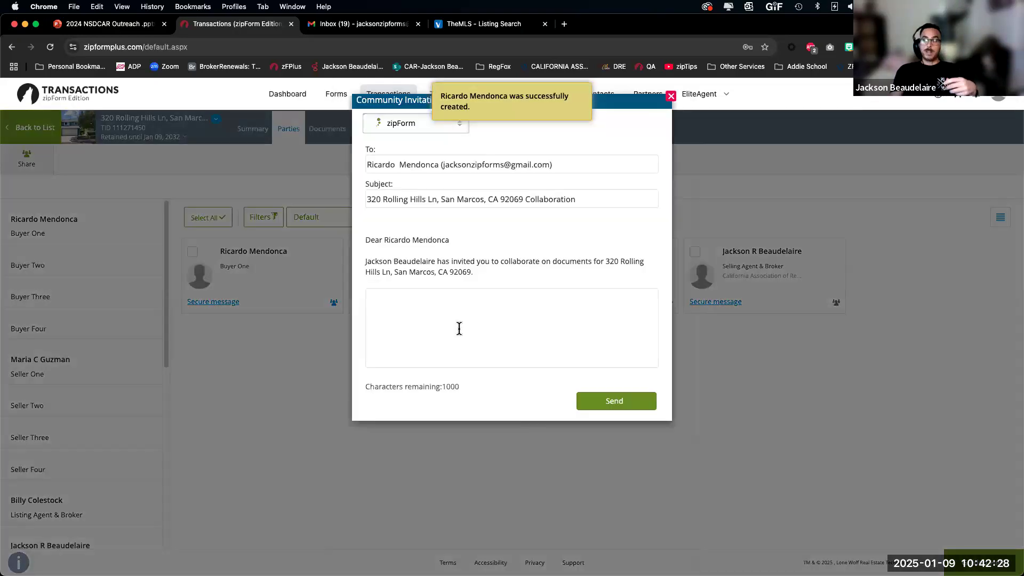
Step: Dictate a note asking the buyer to review the purchase agreement and send the invitation
{"action": "left_click", "coordinate": [458, 328]}
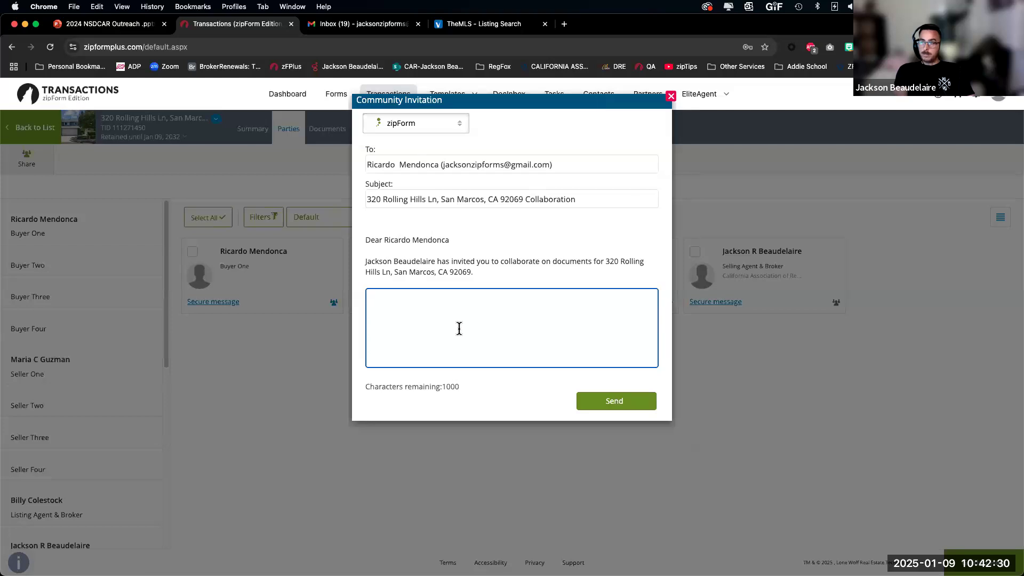
{"action": "key", "text": "F5"}
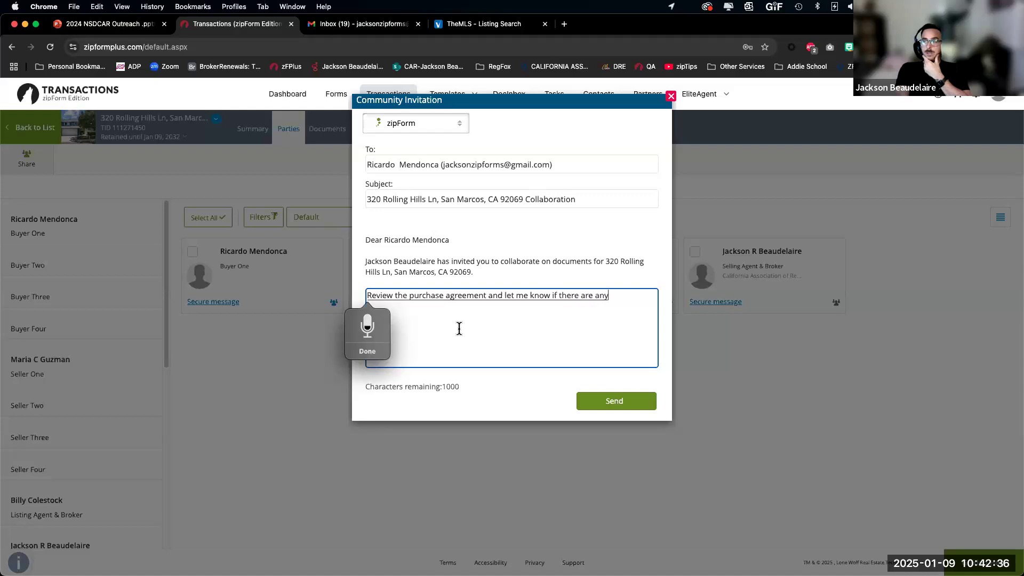
{"action": "key", "text": "F5"}
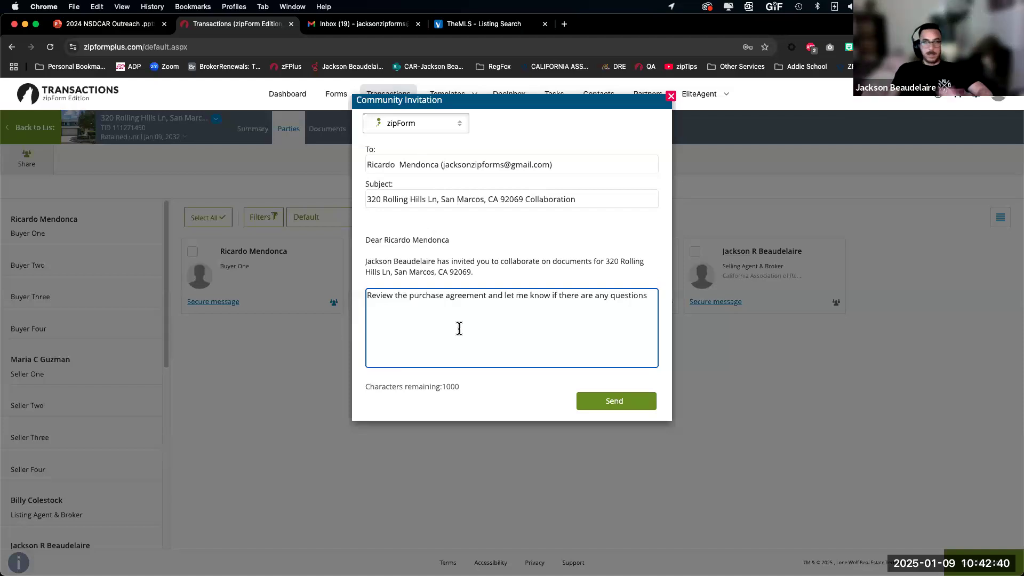
{"action": "left_click", "coordinate": [611, 405]}
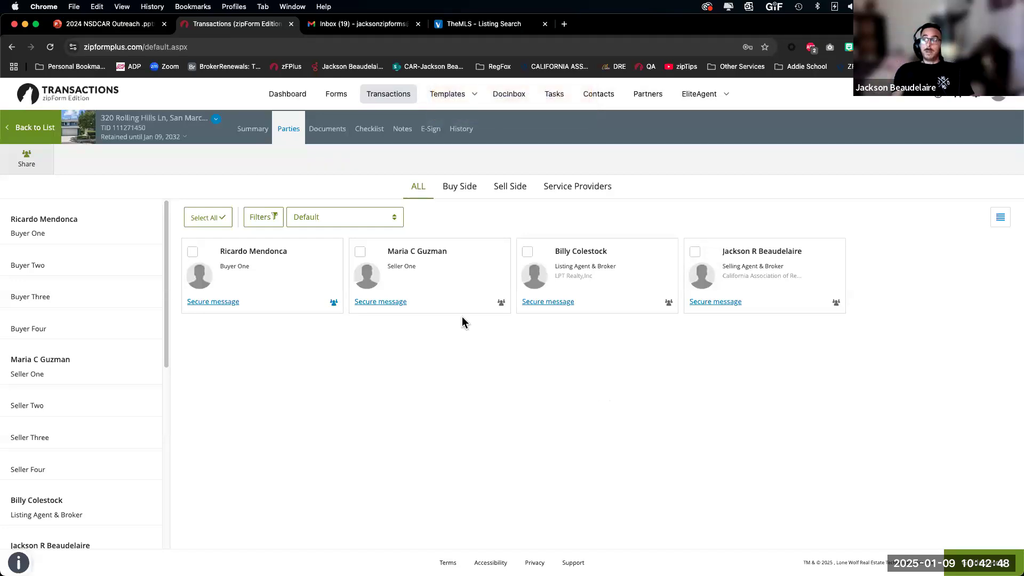
{"action": "left_click", "coordinate": [372, 25]}
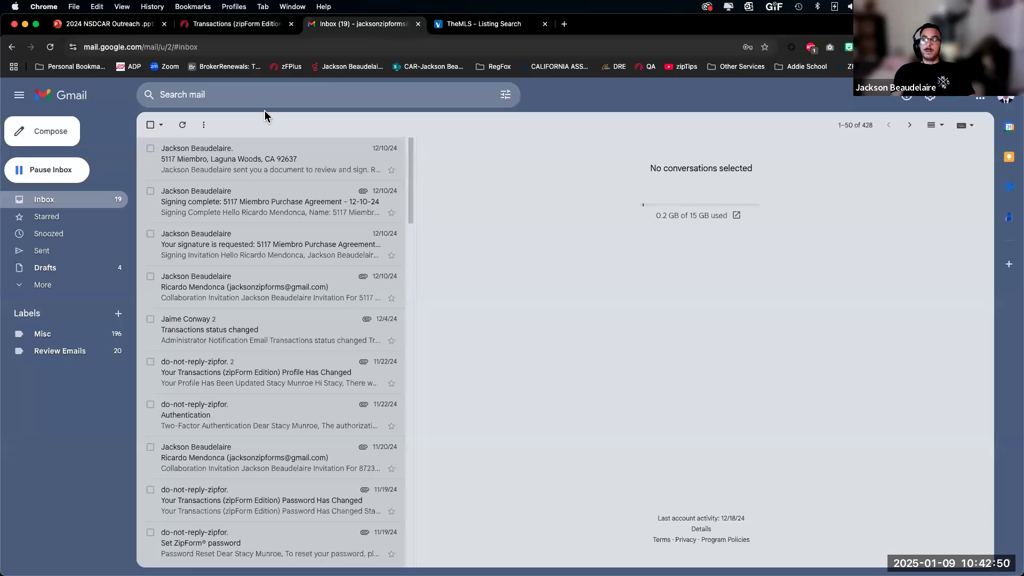
{"action": "left_click", "coordinate": [185, 125]}
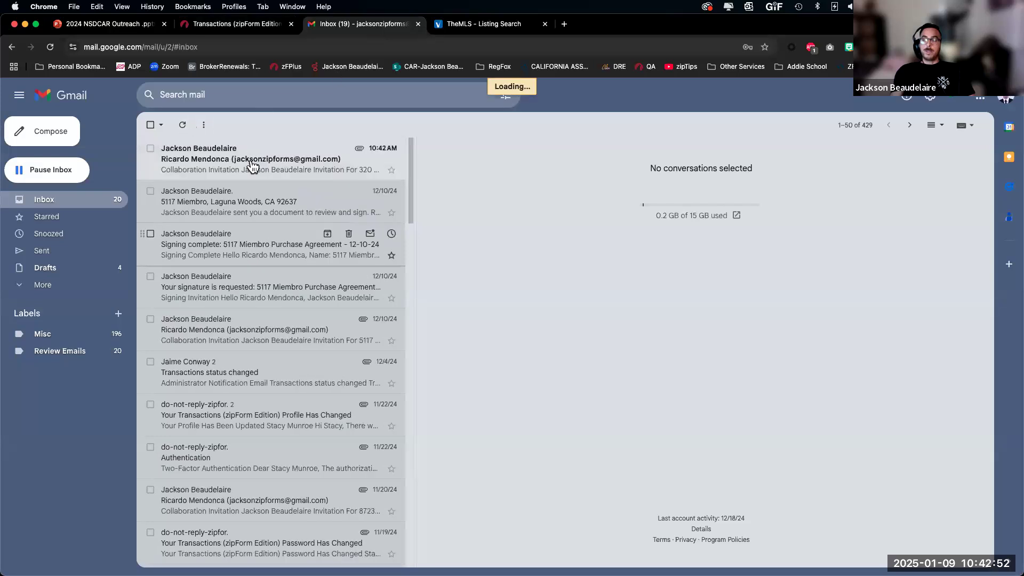
{"action": "left_click", "coordinate": [252, 167]}
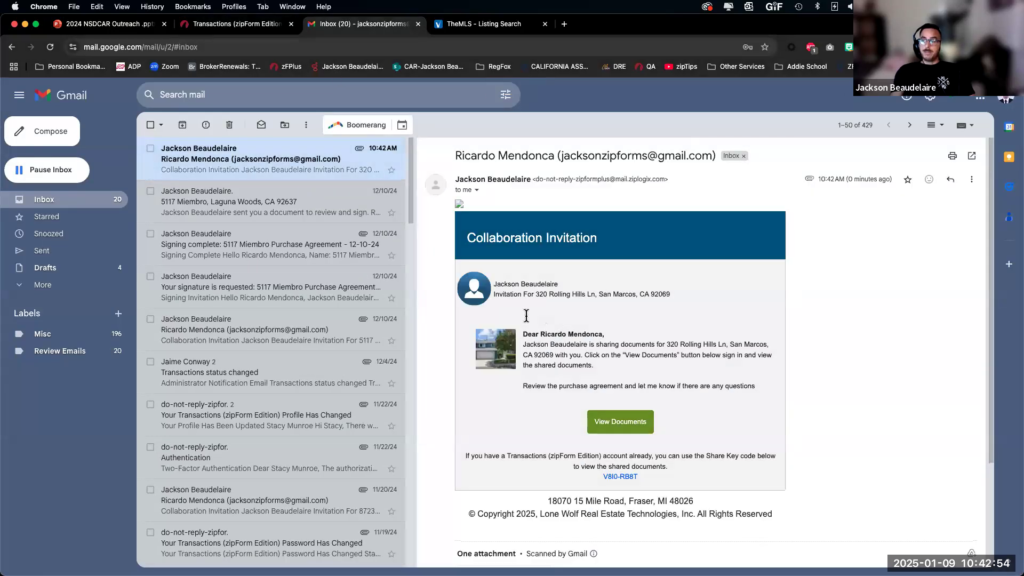
{"action": "left_click_drag", "start_coordinate": [494, 297], "coordinate": [709, 303]}
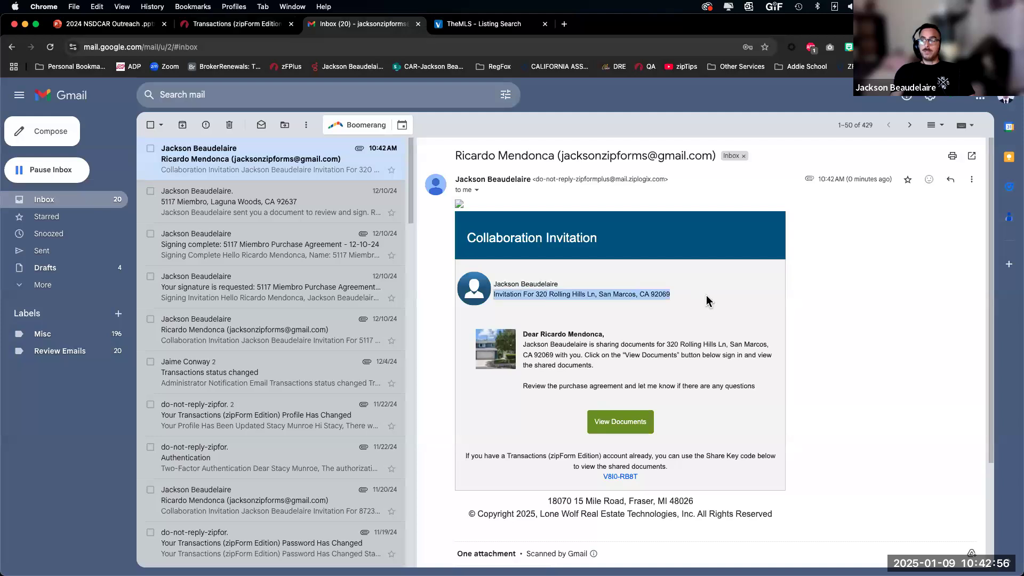
{"action": "left_click", "coordinate": [615, 473]}
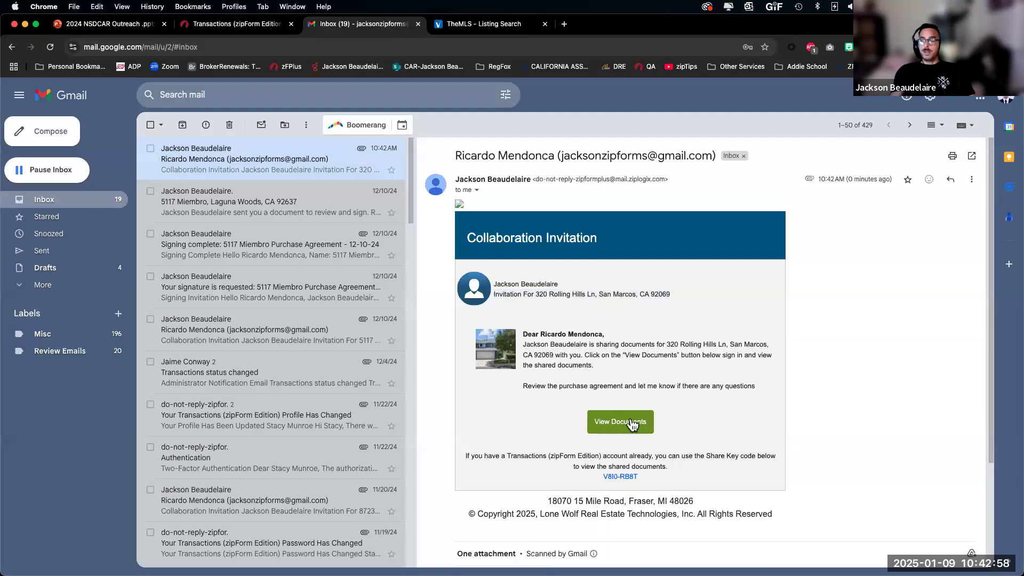
{"action": "left_click", "coordinate": [612, 423]}
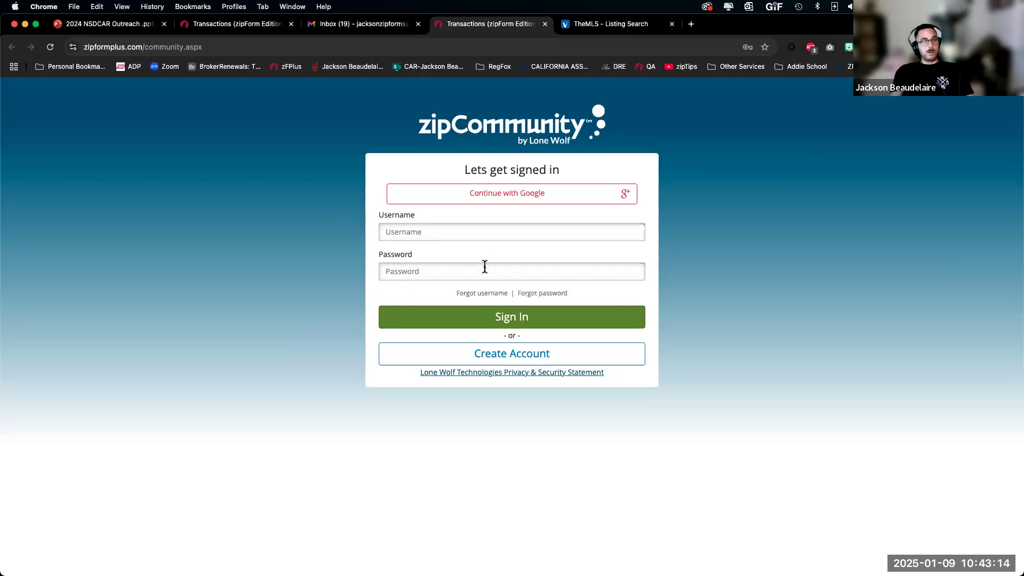
Step: Look at the buyer's pre-filled Create Account form, then return to the Sign In page
{"action": "left_click", "coordinate": [525, 354]}
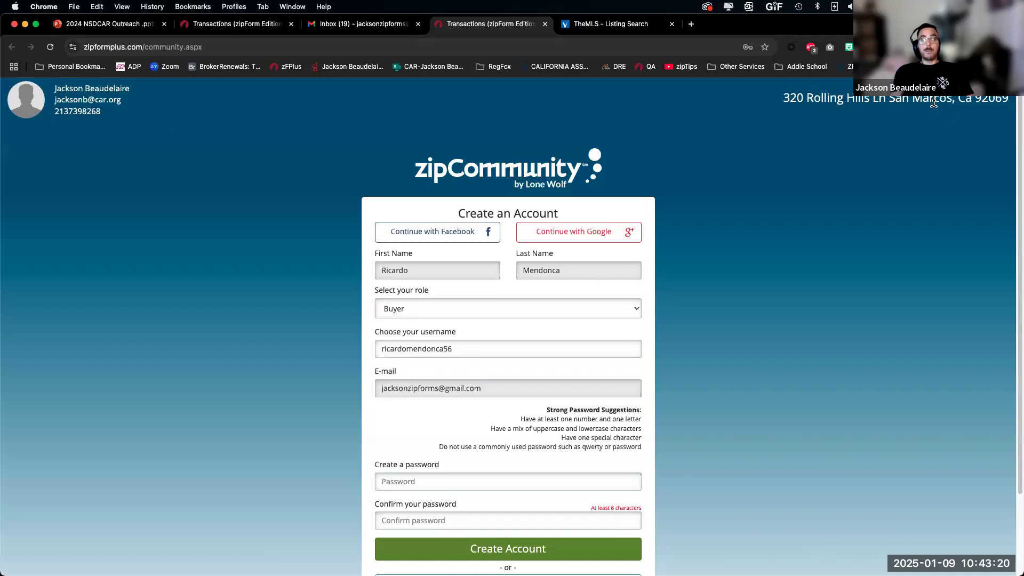
{"action": "left_click_drag", "start_coordinate": [486, 347], "coordinate": [313, 348]}
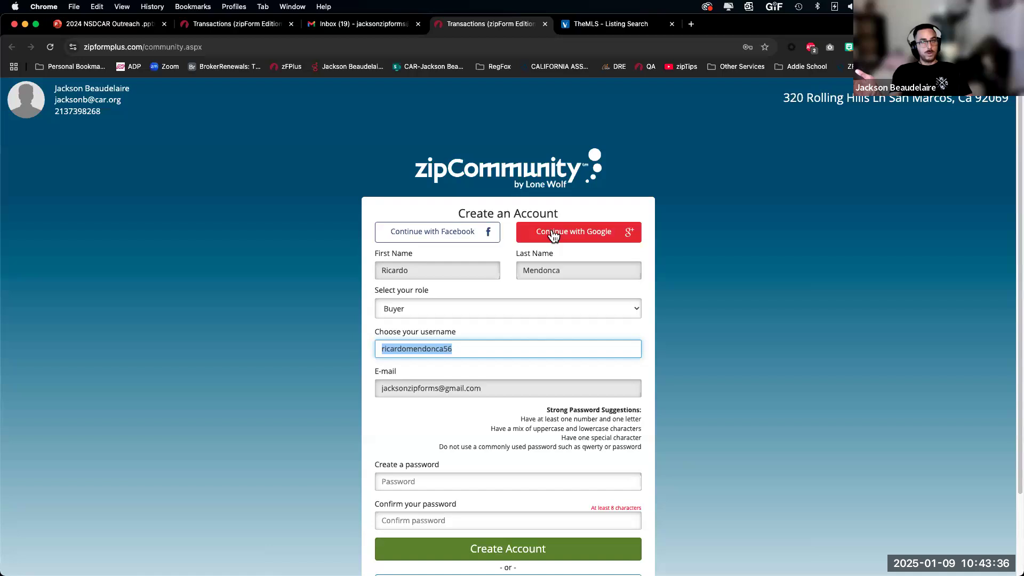
{"action": "scroll", "coordinate": [549, 416], "scroll_direction": "down", "scroll_amount": 3}
{"action": "left_click", "coordinate": [530, 487]}
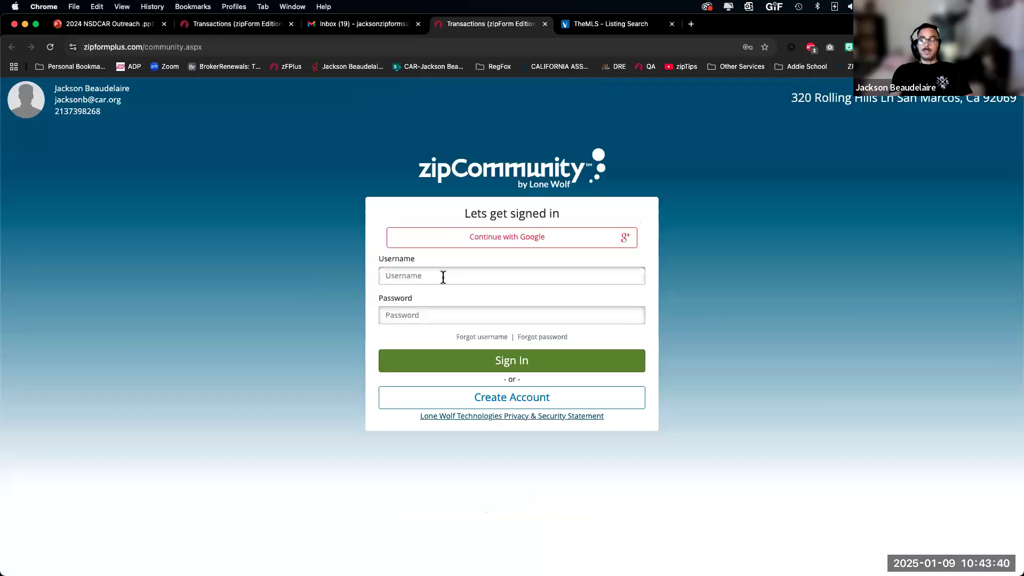
Step: Sign in to zipCommunity with the buyer's saved Chrome login
{"action": "left_click", "coordinate": [443, 277]}
{"action": "left_click", "coordinate": [475, 301]}
{"action": "left_click", "coordinate": [495, 311]}
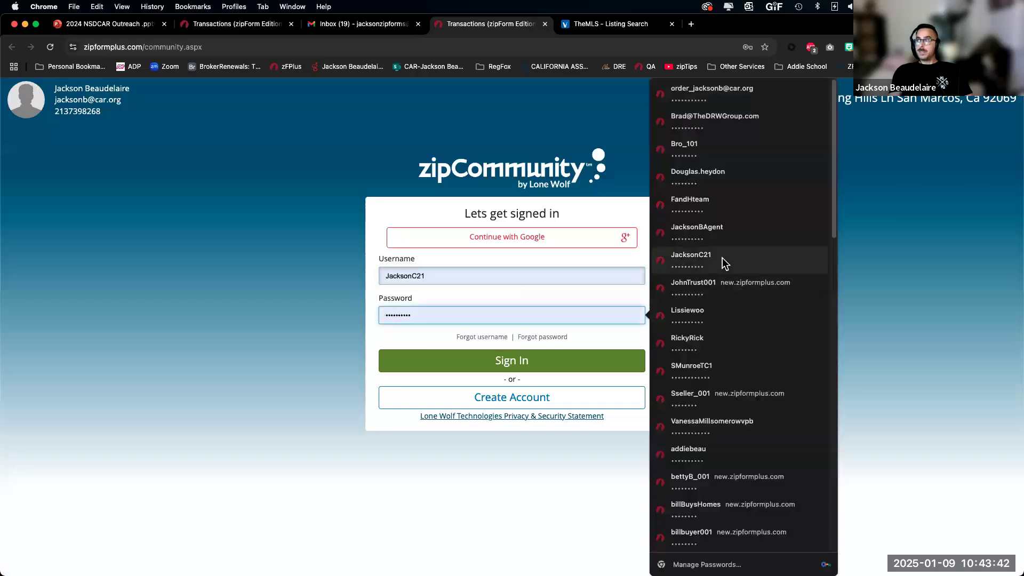
{"action": "left_click", "coordinate": [687, 344]}
{"action": "left_click", "coordinate": [533, 361]}
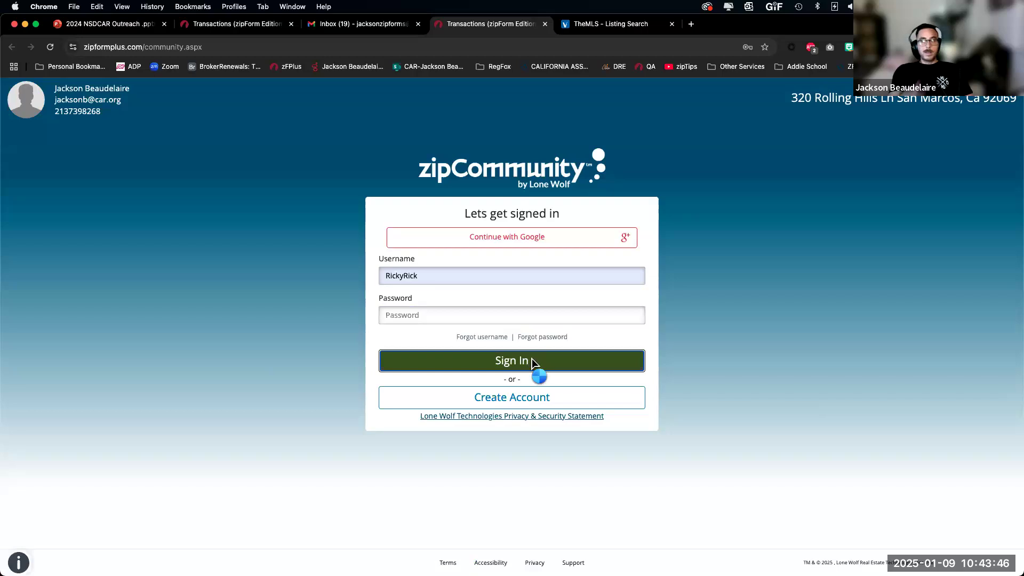
{"action": "left_click", "coordinate": [533, 362]}
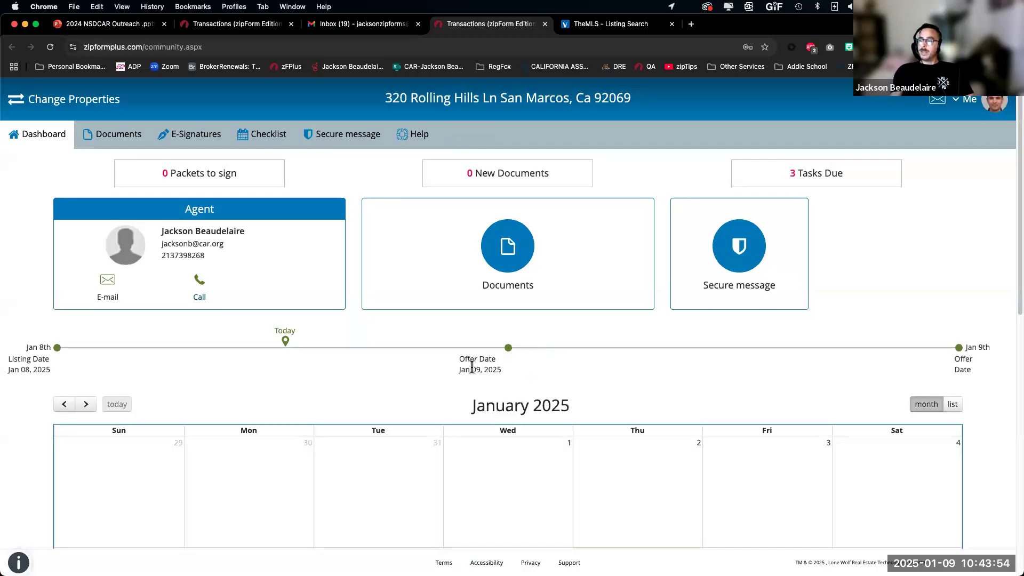
Step: Confirm the purchase agreement is listed in the buyer's Before Submission documents, then return to the agent's transaction
{"action": "scroll", "coordinate": [469, 369], "scroll_direction": "down", "scroll_amount": 3}
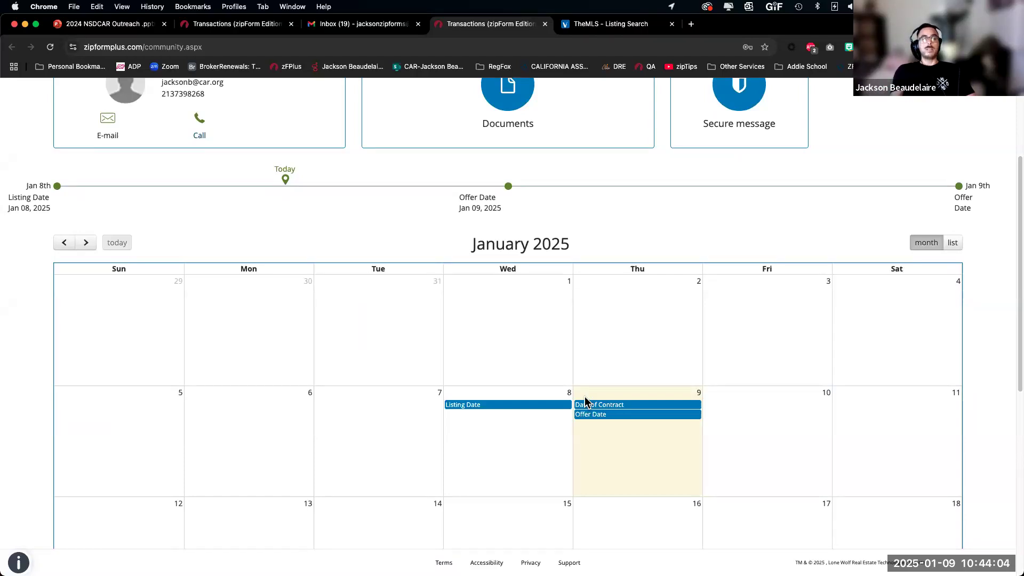
{"action": "scroll", "coordinate": [296, 224], "scroll_direction": "up", "scroll_amount": 3}
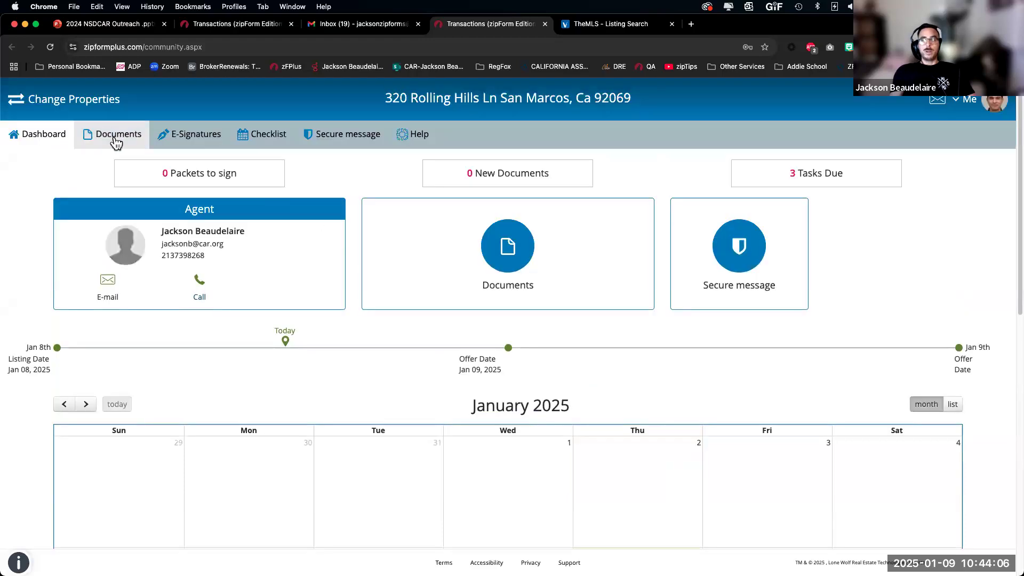
{"action": "left_click", "coordinate": [115, 136]}
{"action": "left_click", "coordinate": [86, 296]}
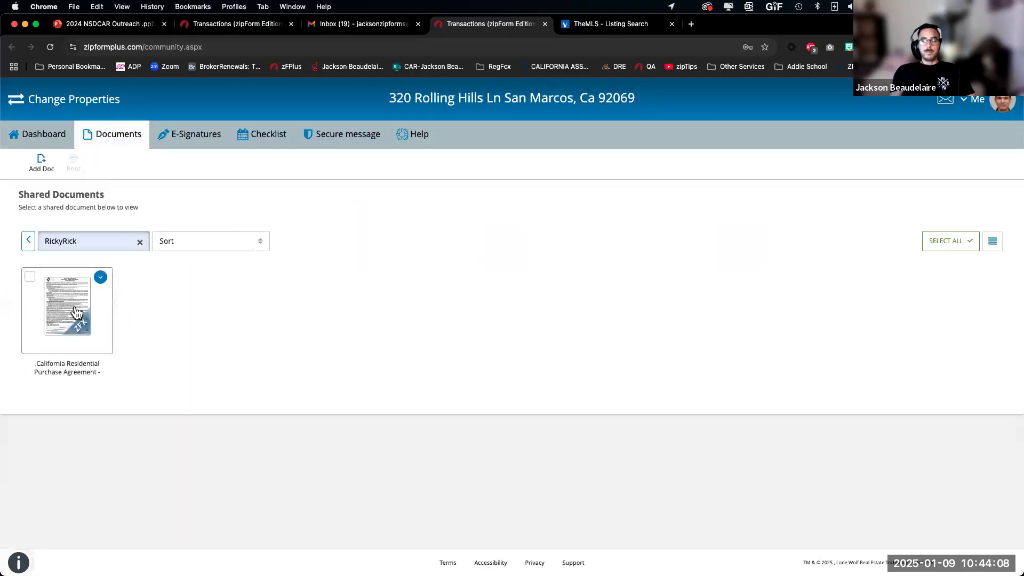
{"action": "left_click", "coordinate": [141, 244]}
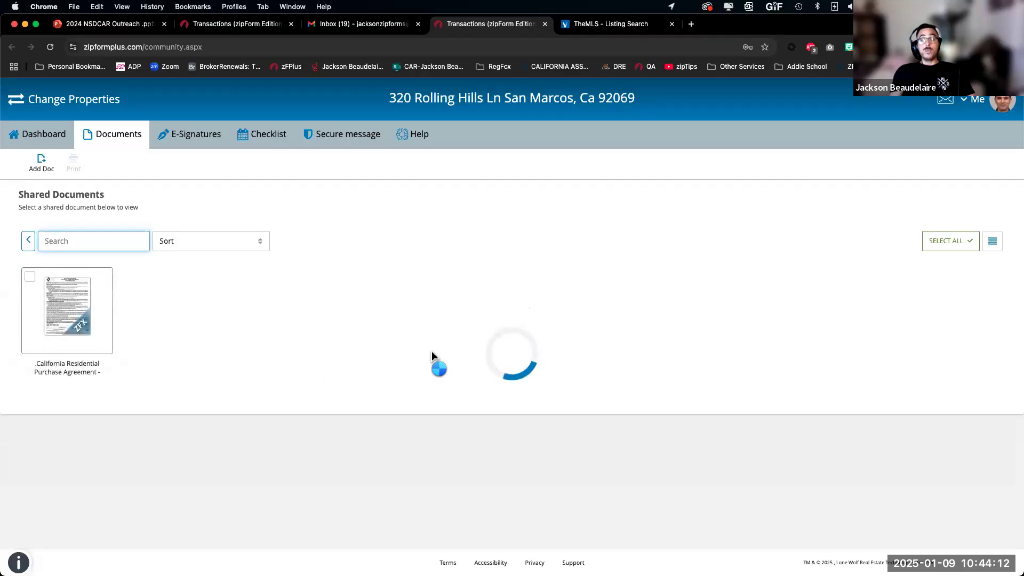
{"action": "left_click", "coordinate": [207, 25]}
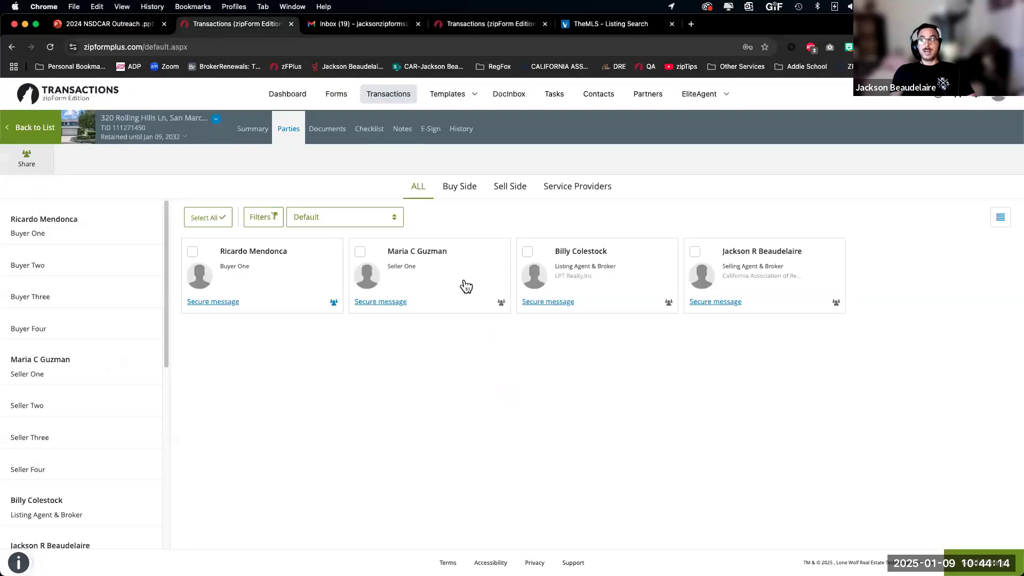
Step: Review the buyer's share settings, then switch to the tab showing the shared RPA viewer
{"action": "left_click", "coordinate": [334, 303]}
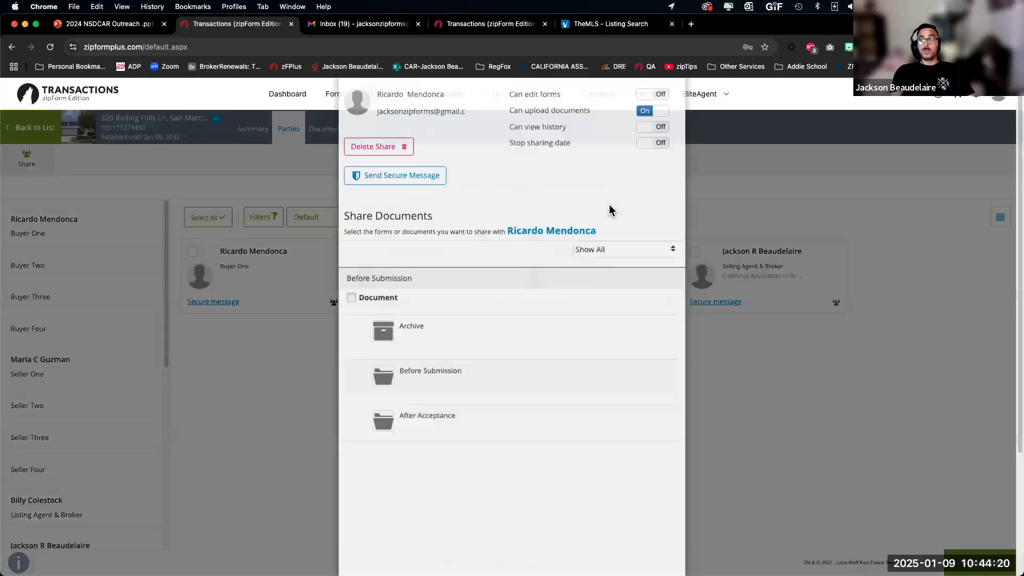
{"action": "left_click", "coordinate": [489, 24]}
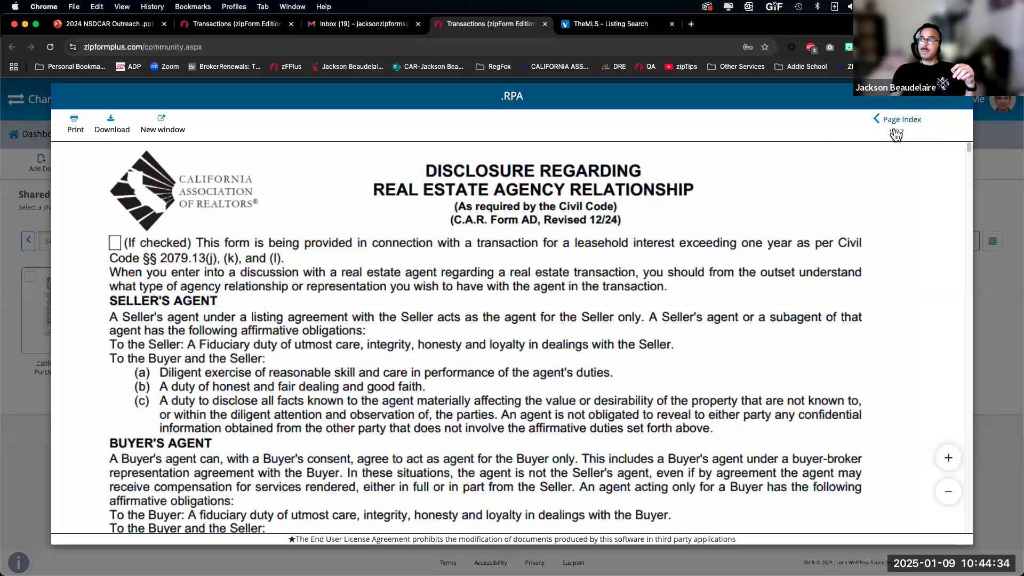
Step: Scroll through the shared RPA to page 3 of 27, then close the viewer
{"action": "scroll", "coordinate": [341, 369], "scroll_direction": "down", "scroll_amount": 10}
{"action": "scroll", "coordinate": [341, 369], "scroll_direction": "down", "scroll_amount": 4}
{"action": "scroll", "coordinate": [198, 338], "scroll_direction": "down", "scroll_amount": 20}
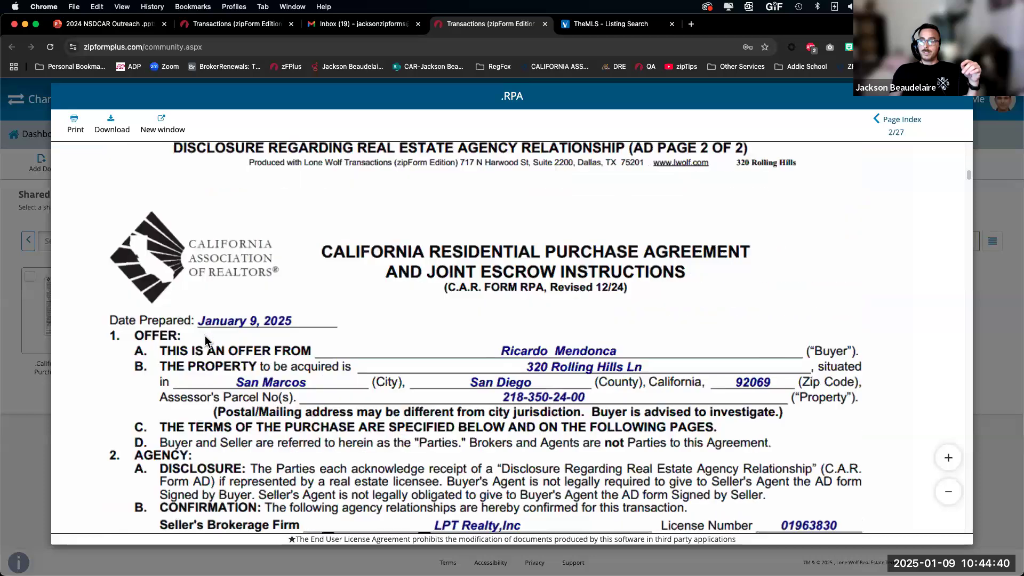
{"action": "scroll", "coordinate": [202, 341], "scroll_direction": "down", "scroll_amount": 3}
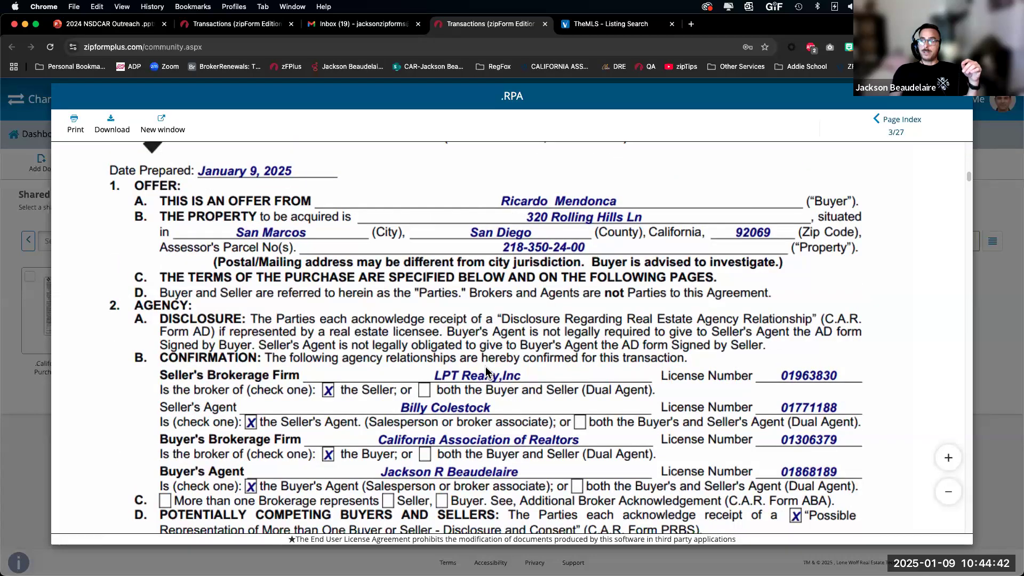
{"action": "scroll", "coordinate": [470, 311], "scroll_direction": "down", "scroll_amount": 4}
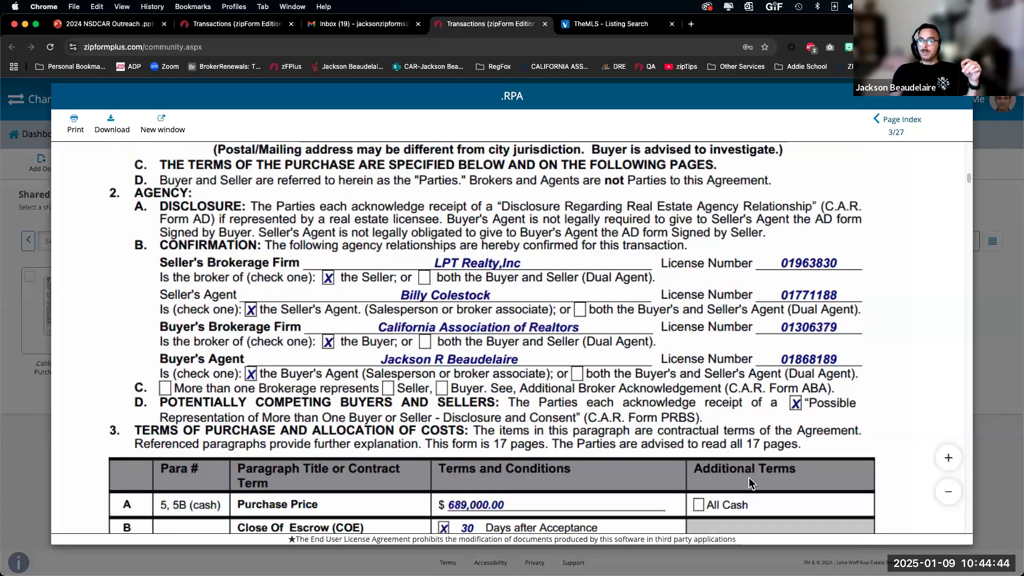
{"action": "scroll", "coordinate": [478, 438], "scroll_direction": "down", "scroll_amount": 3}
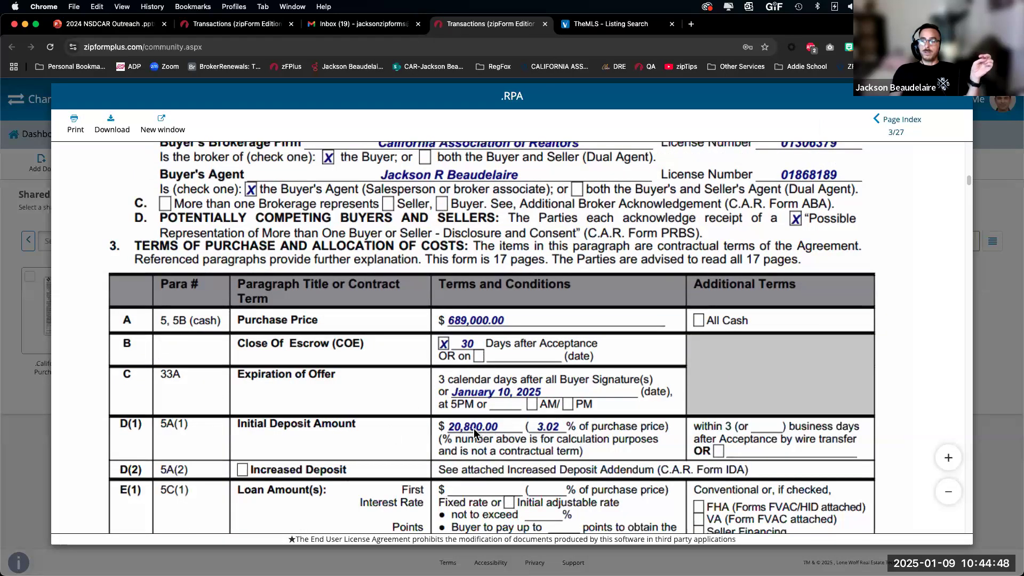
{"action": "scroll", "coordinate": [474, 433], "scroll_direction": "down", "scroll_amount": 3}
{"action": "scroll", "coordinate": [442, 433], "scroll_direction": "down", "scroll_amount": 2}
{"action": "scroll", "coordinate": [440, 433], "scroll_direction": "down", "scroll_amount": 15}
{"action": "scroll", "coordinate": [441, 430], "scroll_direction": "up", "scroll_amount": 15}
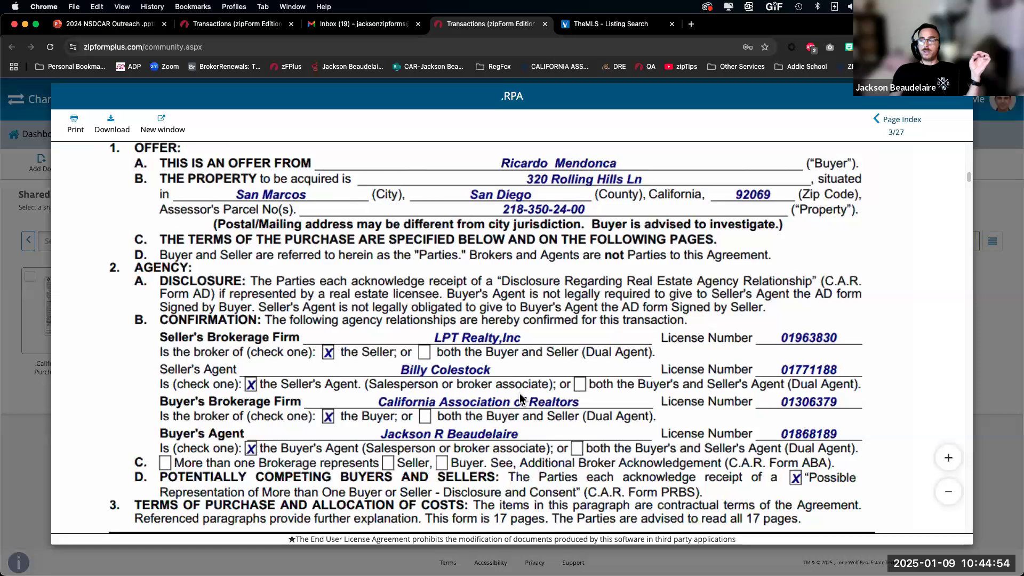
{"action": "scroll", "coordinate": [521, 399], "scroll_direction": "down", "scroll_amount": 4}
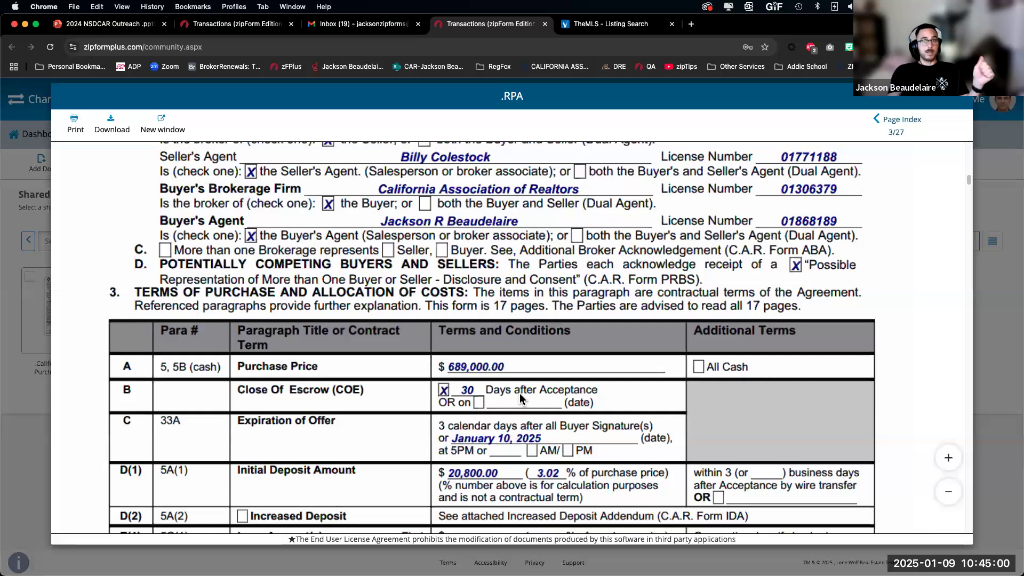
{"action": "scroll", "coordinate": [384, 313], "scroll_direction": "up", "scroll_amount": 2}
{"action": "scroll", "coordinate": [382, 312], "scroll_direction": "up", "scroll_amount": 2}
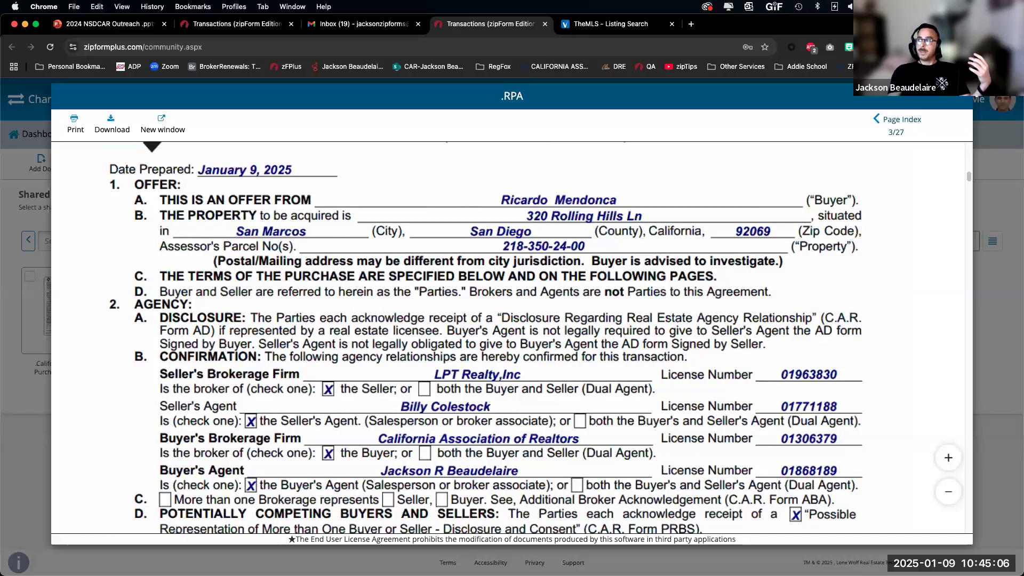
{"action": "left_click", "coordinate": [969, 98]}
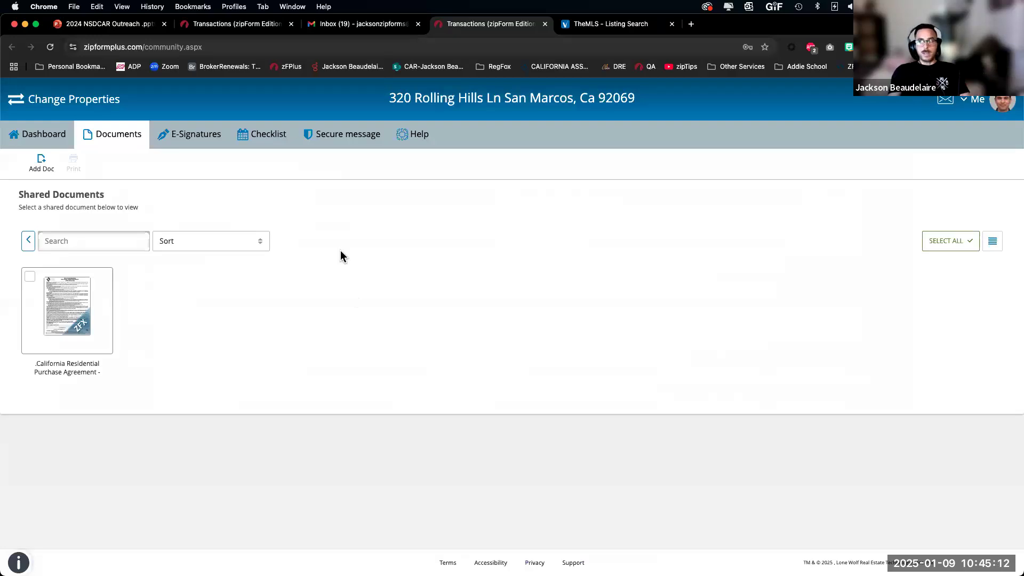
Step: Open the California Residential Purchase Agreement from Before Submission in the agent's form editor
{"action": "left_click", "coordinate": [232, 24]}
{"action": "left_click", "coordinate": [684, 96]}
{"action": "left_click", "coordinate": [327, 129]}
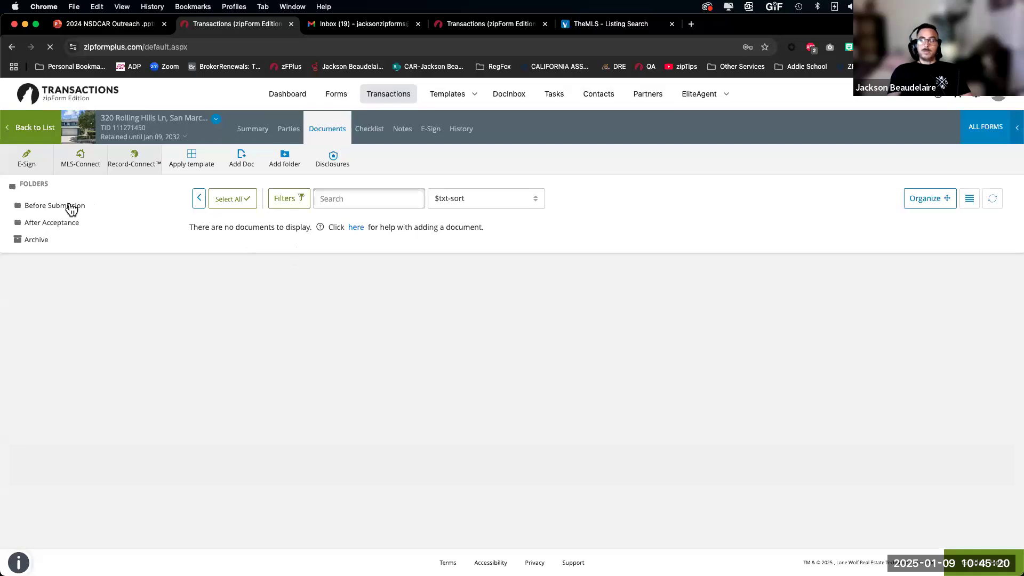
{"action": "left_click", "coordinate": [60, 207]}
{"action": "left_click", "coordinate": [335, 282]}
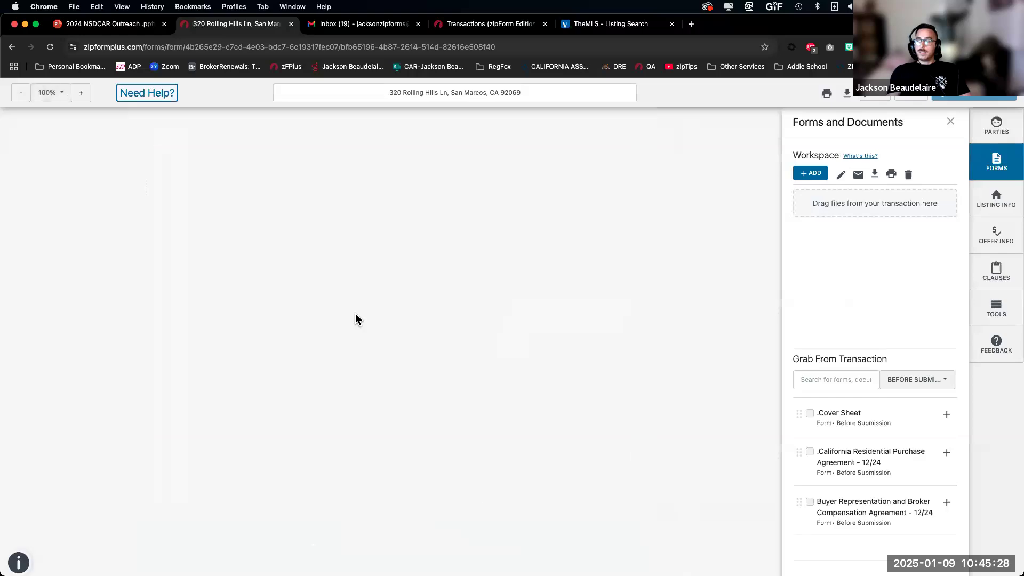
{"action": "scroll", "coordinate": [355, 319], "scroll_direction": "down", "scroll_amount": 20}
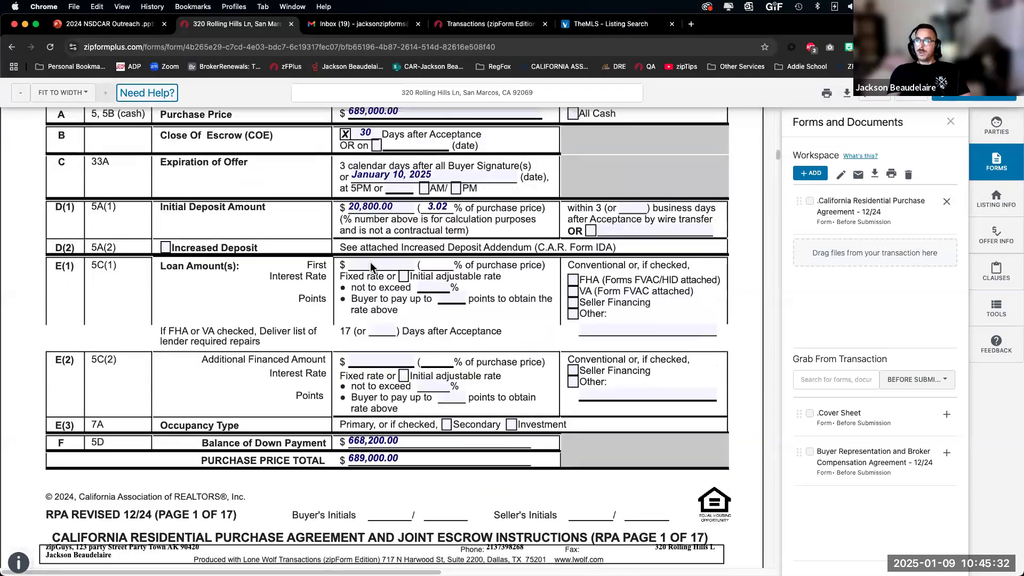
Step: Enter 480,000.00 as the E(1) first loan amount (69.67%), leaving a 188,200.00 down payment
{"action": "scroll", "coordinate": [371, 265], "scroll_direction": "up", "scroll_amount": 3}
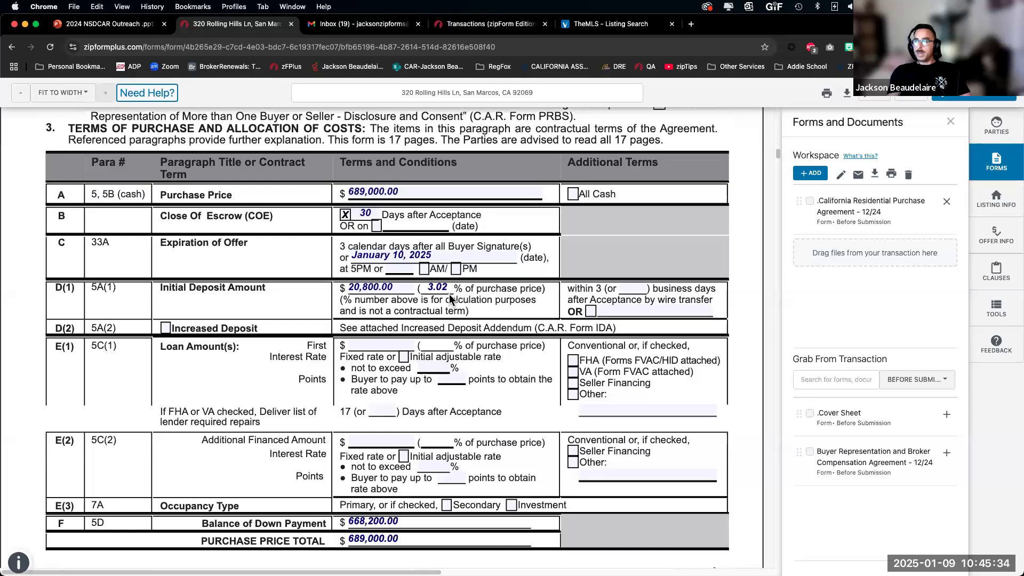
{"action": "left_click", "coordinate": [368, 342]}
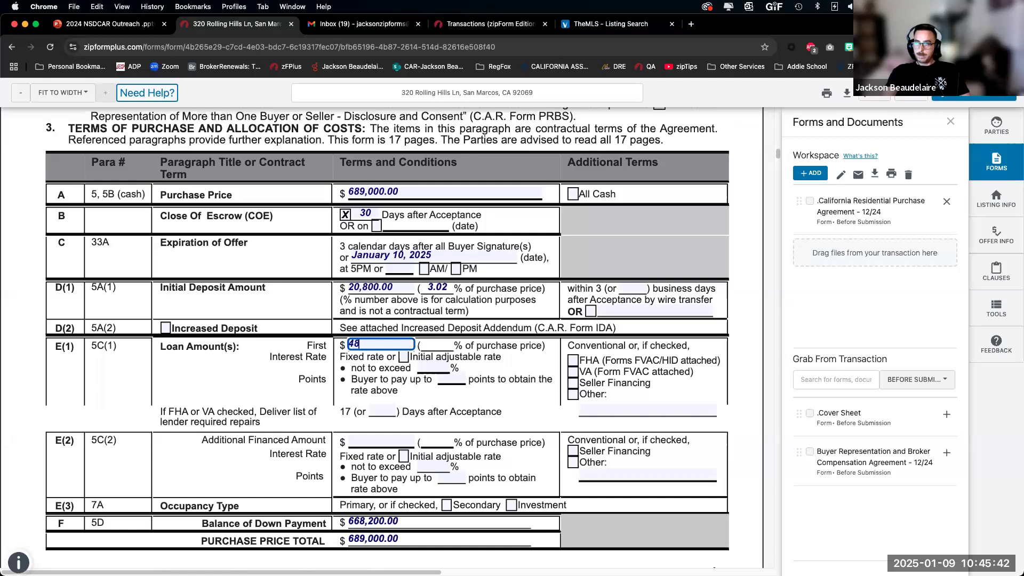
{"action": "key", "text": "Tab"}
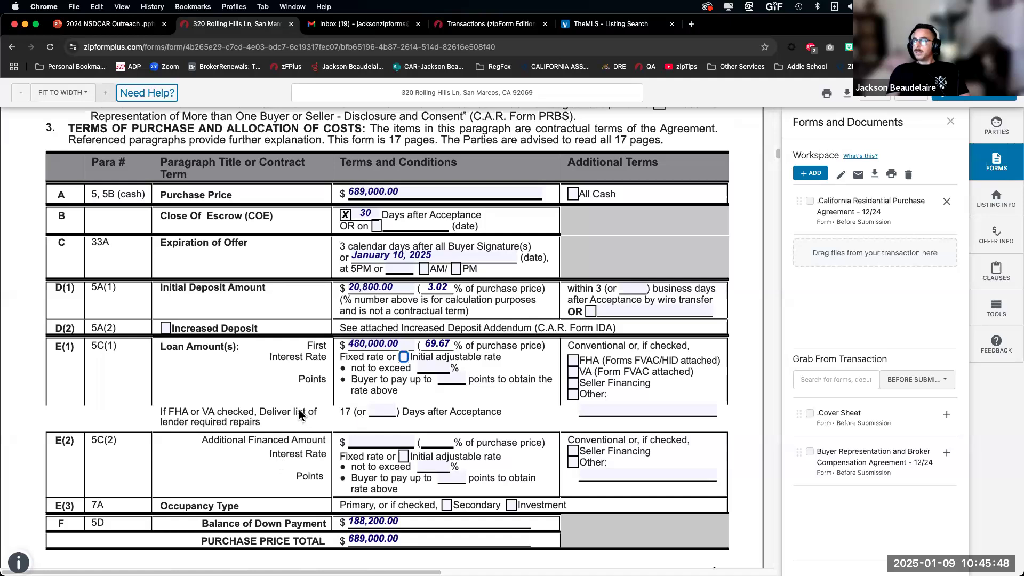
{"action": "scroll", "coordinate": [300, 415], "scroll_direction": "down", "scroll_amount": 7}
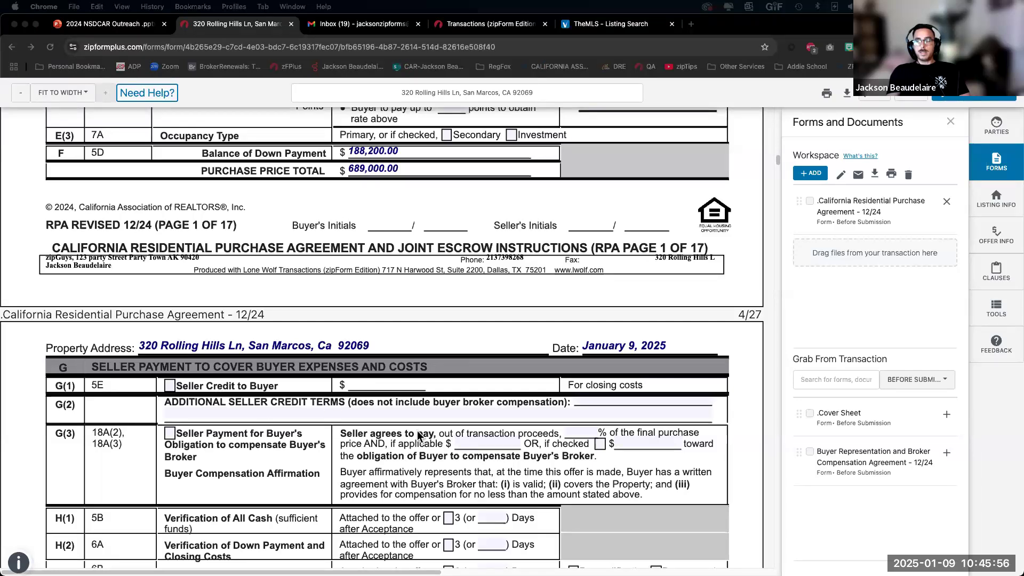
Step: Paste the long paragraph into the G(2) seller credit terms and save the form
{"action": "left_click", "coordinate": [304, 410]}
{"action": "key", "text": "super+v"}
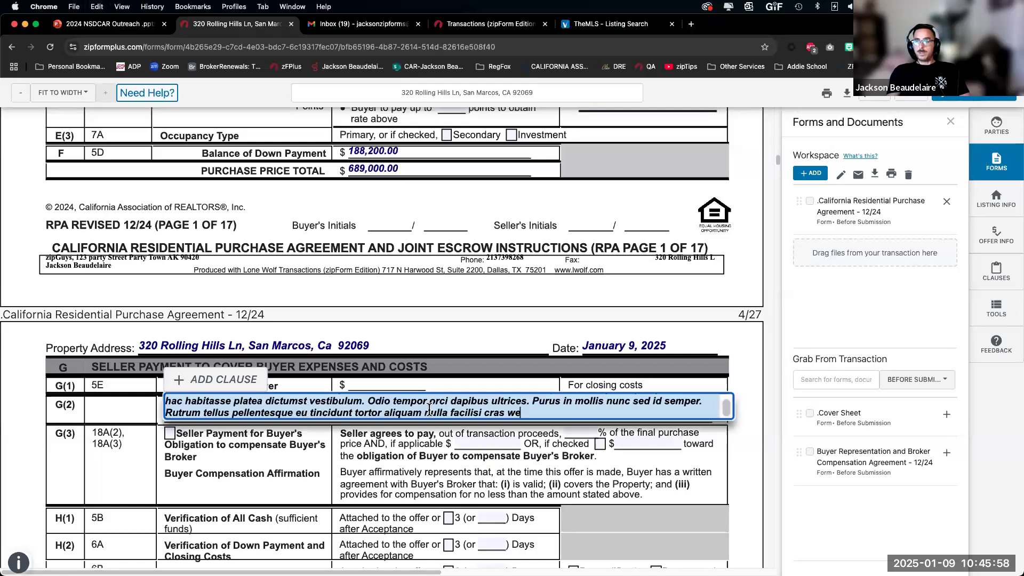
{"action": "scroll", "coordinate": [428, 409], "scroll_direction": "up", "scroll_amount": 2}
{"action": "scroll", "coordinate": [429, 409], "scroll_direction": "down", "scroll_amount": 2}
{"action": "scroll", "coordinate": [429, 409], "scroll_direction": "up", "scroll_amount": 2}
{"action": "scroll", "coordinate": [429, 409], "scroll_direction": "down", "scroll_amount": 2}
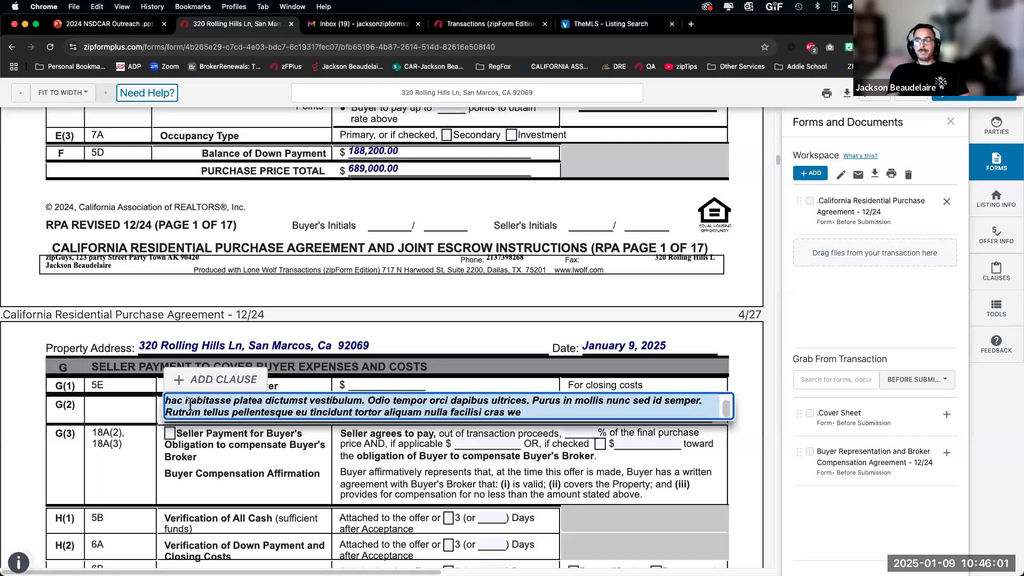
{"action": "left_click", "coordinate": [118, 406]}
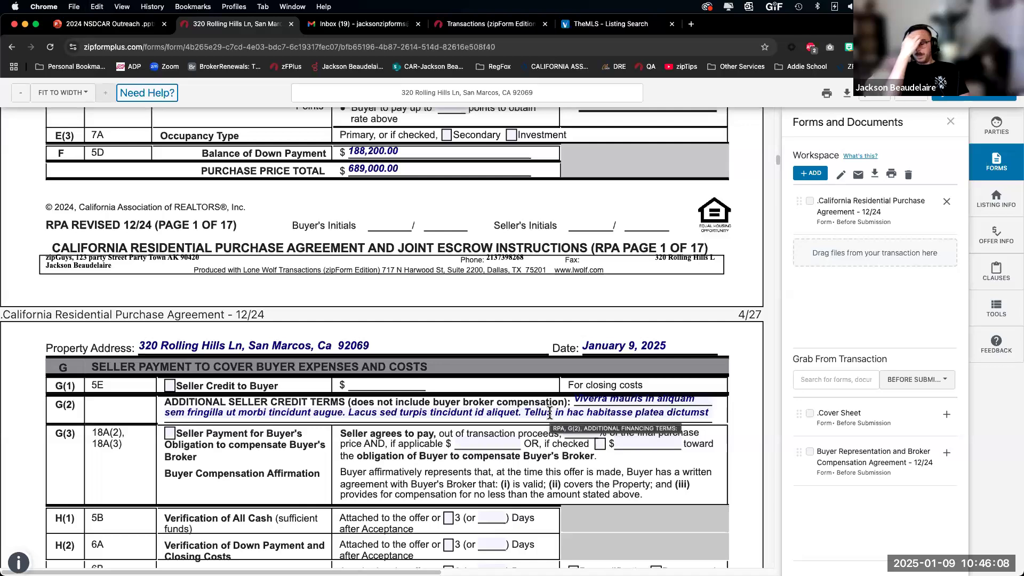
{"action": "left_click", "coordinate": [907, 95]}
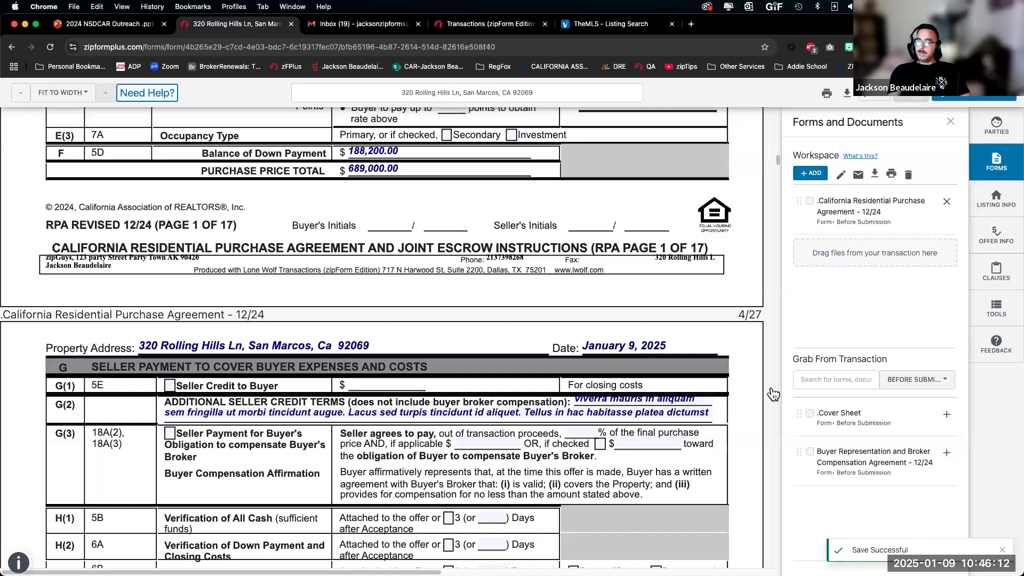
{"action": "left_click", "coordinate": [489, 24]}
Step: Open the shared purchase agreement and view page 4 and the page 28 Text Overflow Addendum
{"action": "left_click", "coordinate": [74, 303]}
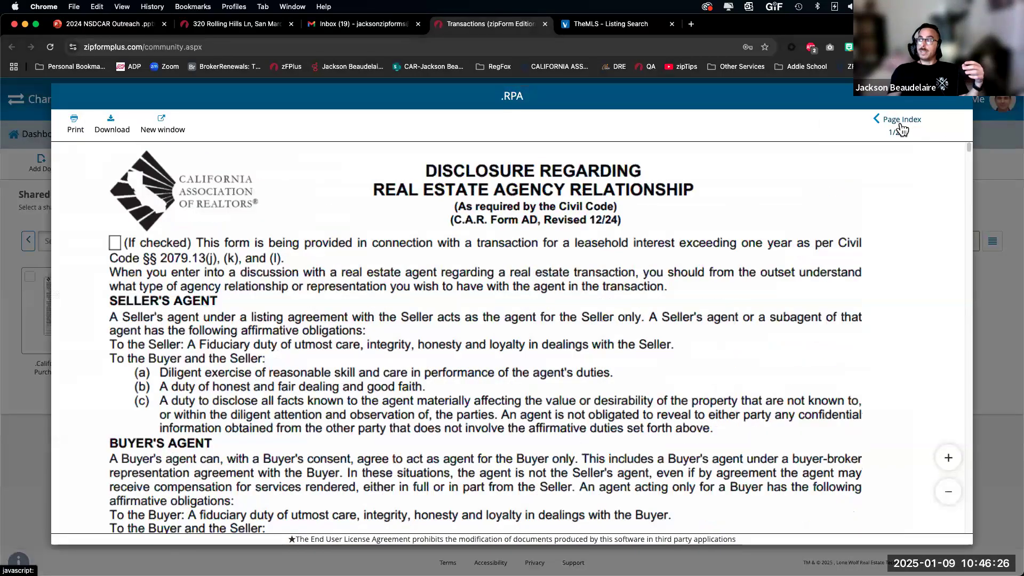
{"action": "left_click", "coordinate": [904, 126]}
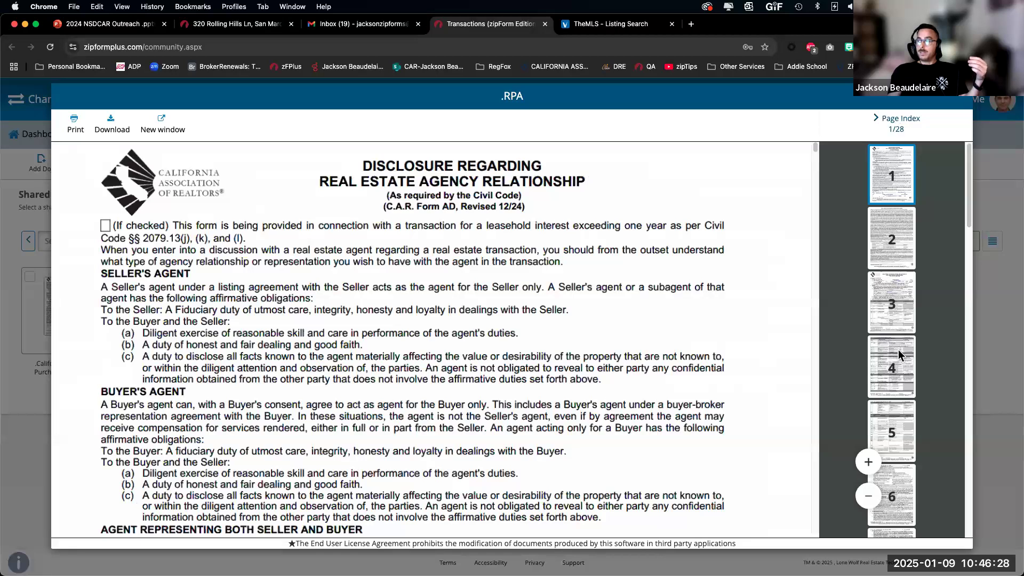
{"action": "left_click", "coordinate": [900, 355]}
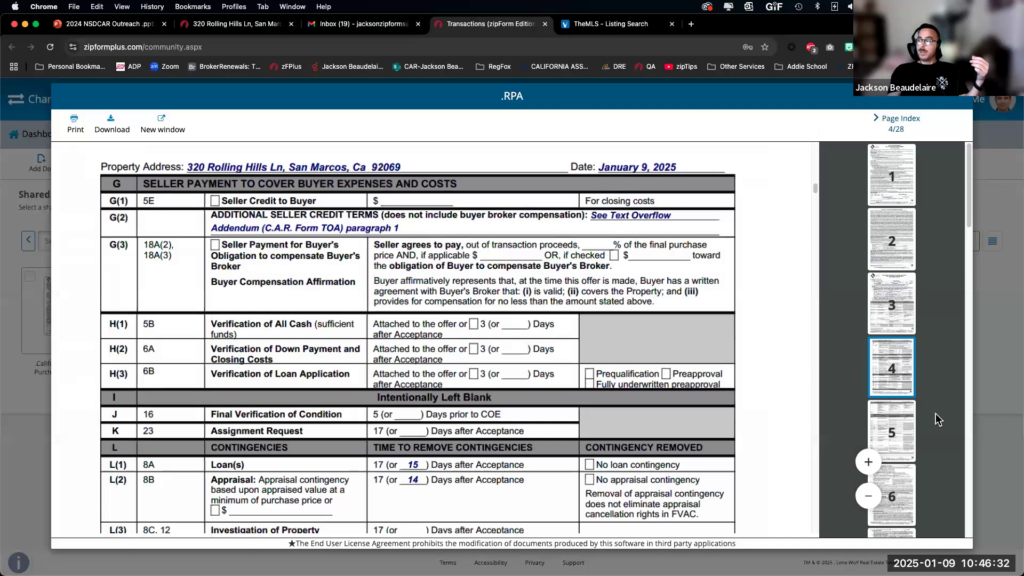
{"action": "scroll", "coordinate": [886, 407], "scroll_direction": "down", "scroll_amount": 15}
{"action": "left_click", "coordinate": [892, 491]}
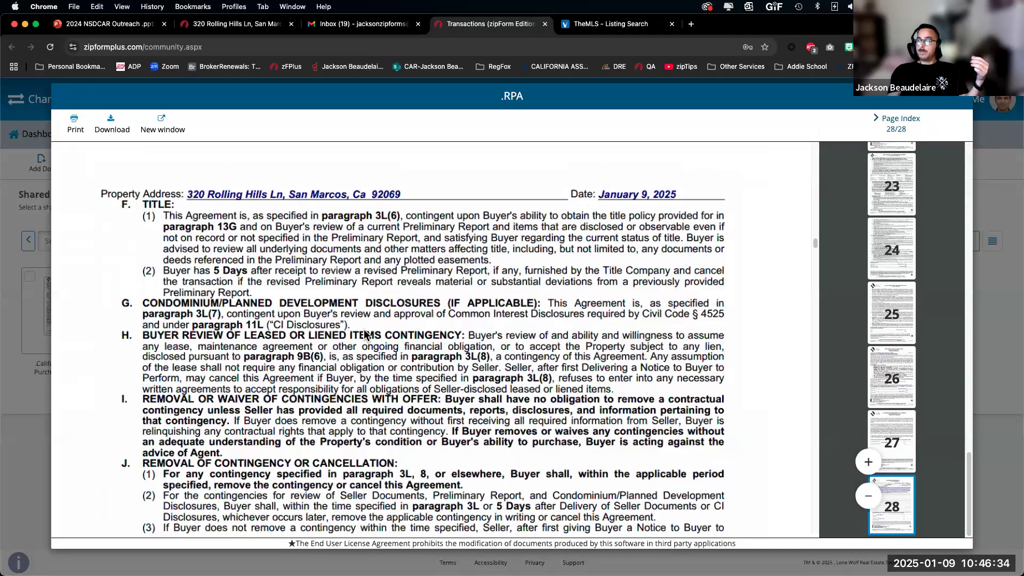
{"action": "scroll", "coordinate": [431, 321], "scroll_direction": "up", "scroll_amount": 5}
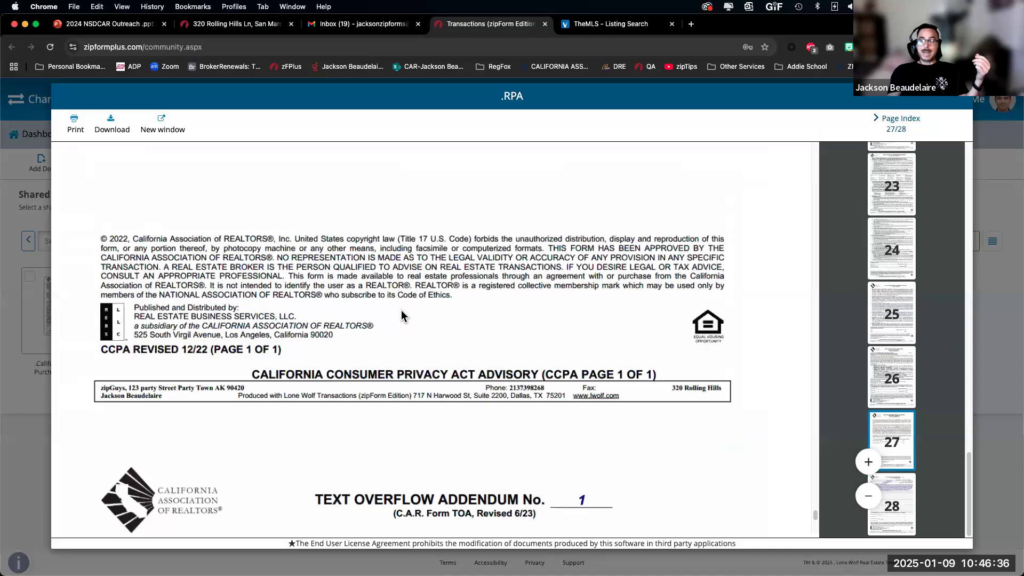
{"action": "scroll", "coordinate": [376, 417], "scroll_direction": "down", "scroll_amount": 5}
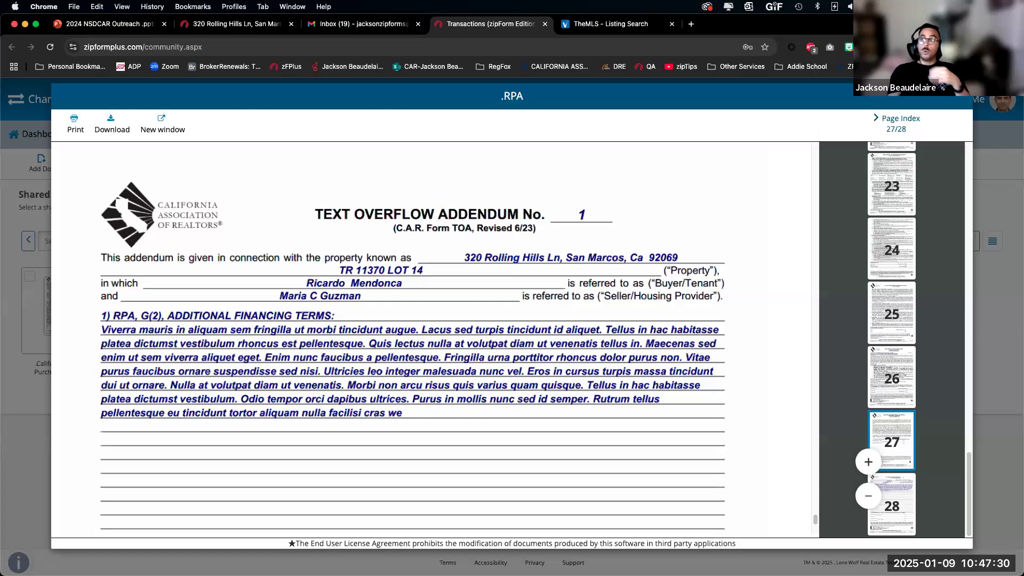
{"action": "left_click", "coordinate": [219, 24]}
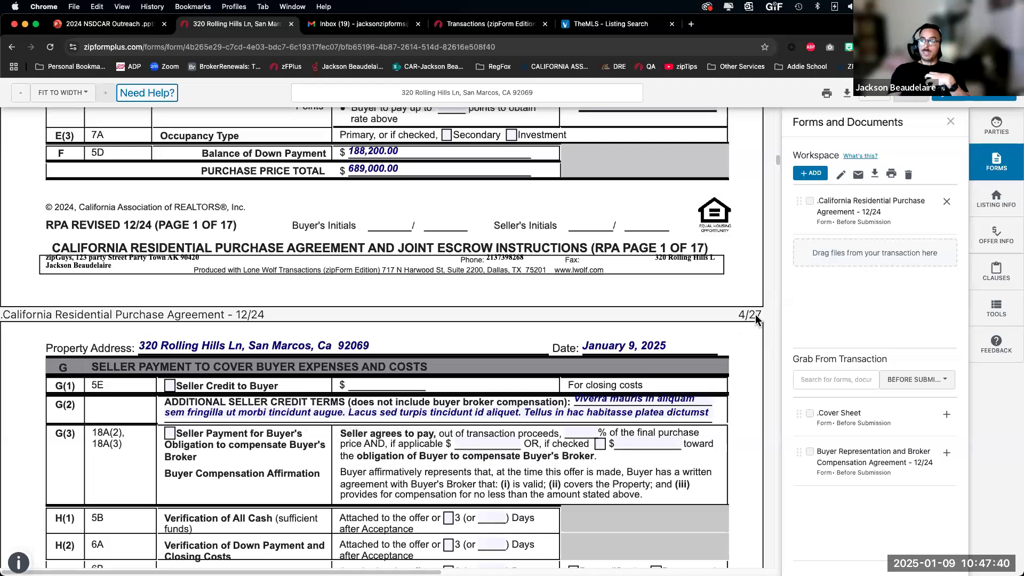
{"action": "left_click", "coordinate": [432, 411]}
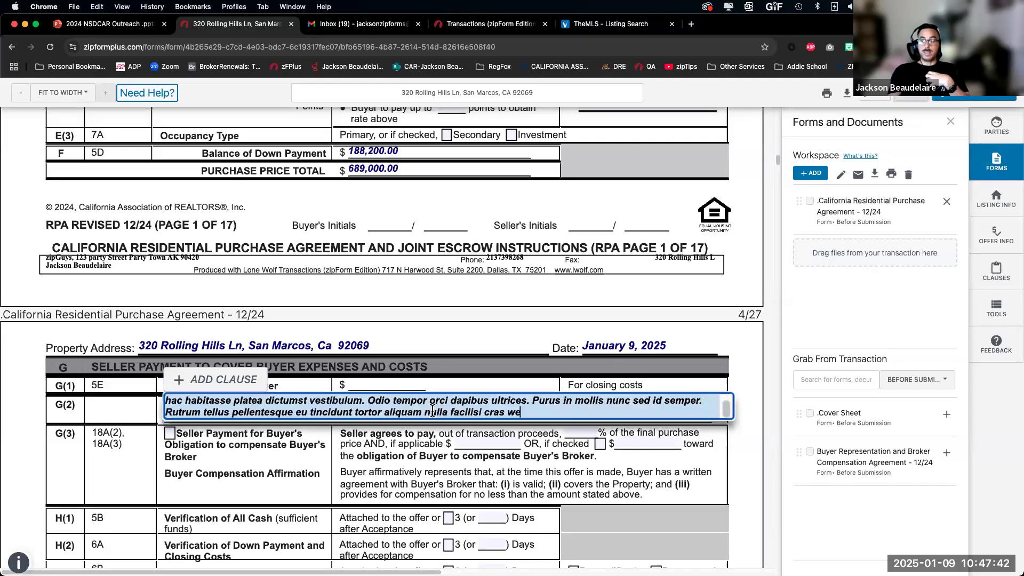
{"action": "scroll", "coordinate": [432, 411], "scroll_direction": "up", "scroll_amount": 1}
{"action": "scroll", "coordinate": [433, 412], "scroll_direction": "down", "scroll_amount": 2}
{"action": "scroll", "coordinate": [433, 413], "scroll_direction": "up", "scroll_amount": 2}
{"action": "scroll", "coordinate": [434, 414], "scroll_direction": "down", "scroll_amount": 1}
{"action": "scroll", "coordinate": [433, 414], "scroll_direction": "up", "scroll_amount": 1}
Step: Close the G(2) editor and print the workspace purchase agreement to a PDF
{"action": "left_click", "coordinate": [451, 384]}
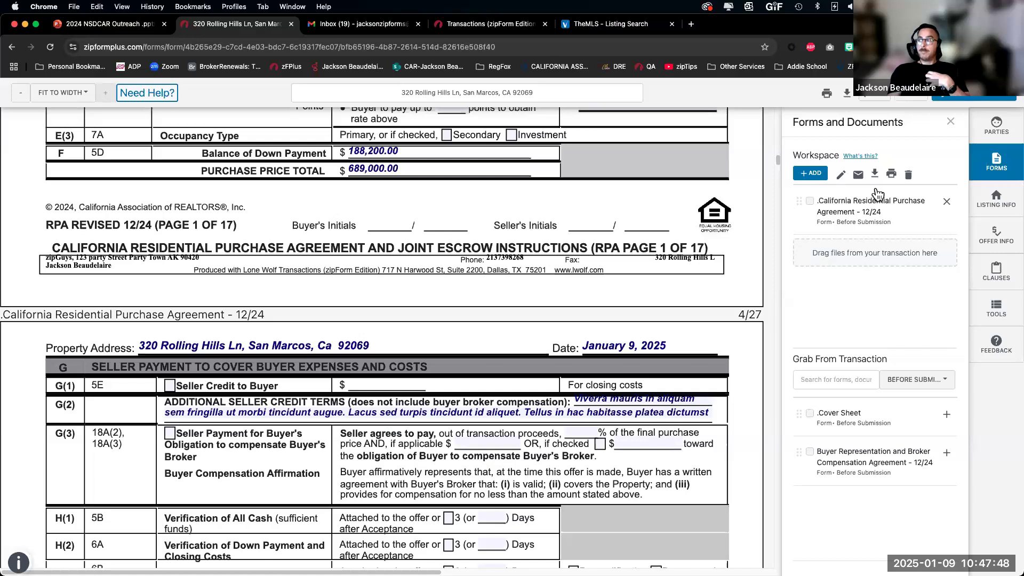
{"action": "left_click", "coordinate": [893, 175]}
{"action": "left_click", "coordinate": [908, 197]}
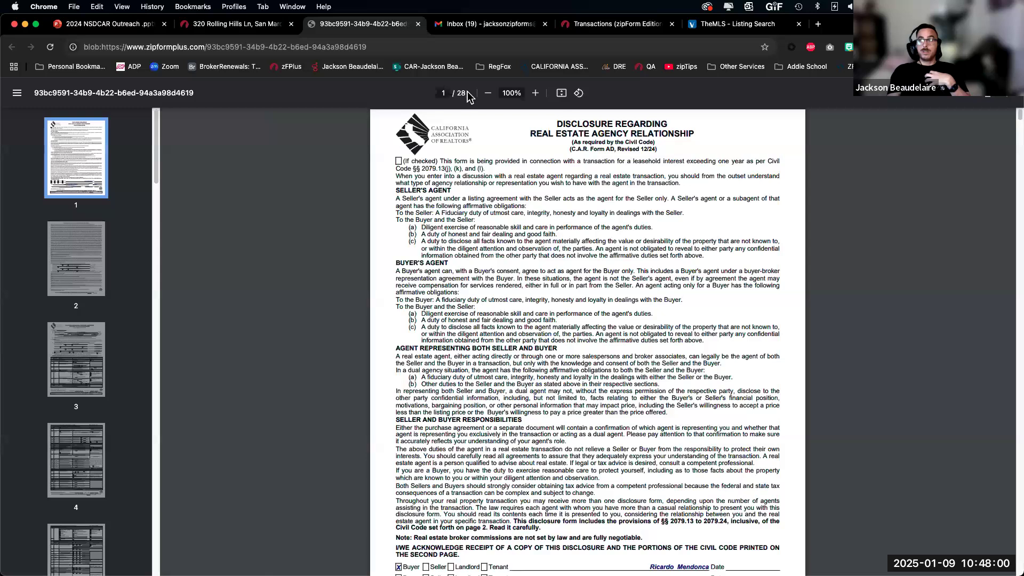
Step: Check PDF page 4 and the page 28 Text Overflow Addendum, then return to Transactions
{"action": "left_click", "coordinate": [78, 448]}
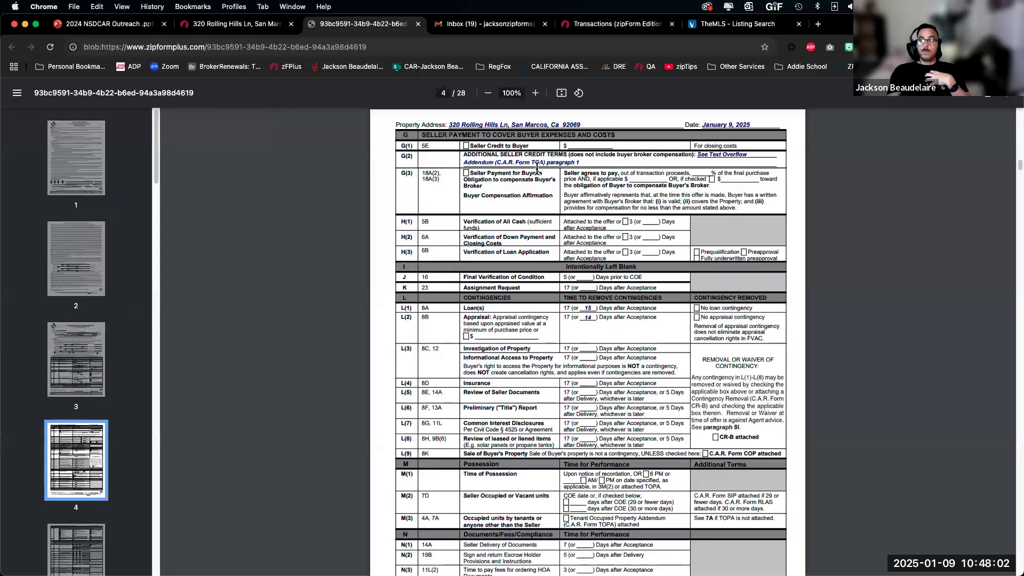
{"action": "scroll", "coordinate": [75, 480], "scroll_direction": "down", "scroll_amount": 20}
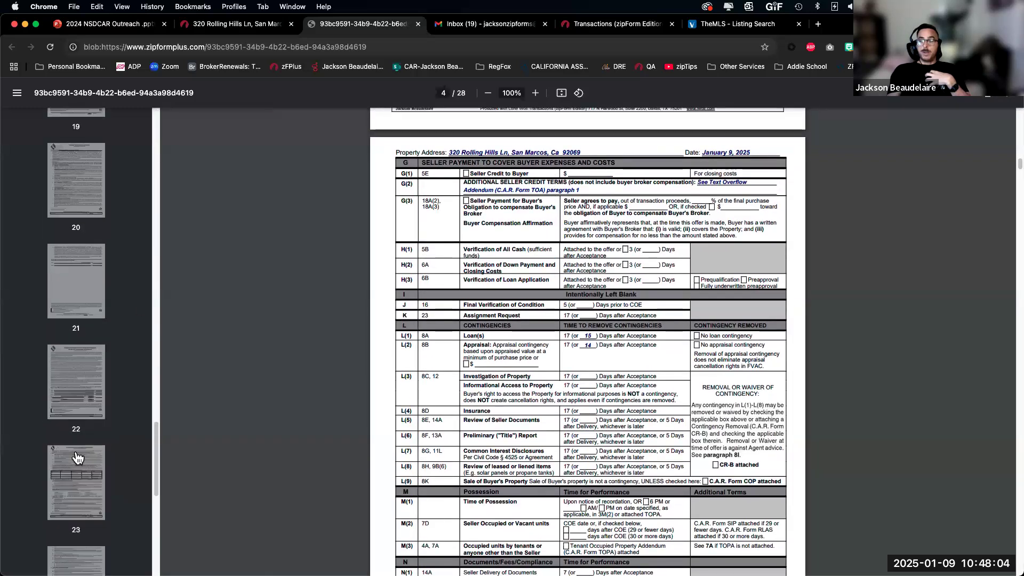
{"action": "left_click", "coordinate": [76, 491]}
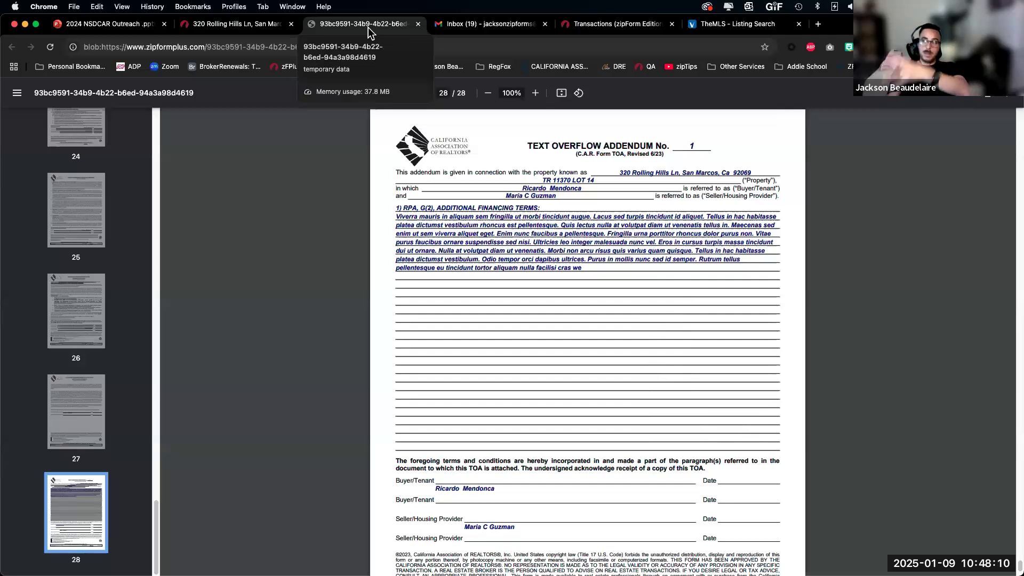
{"action": "left_click", "coordinate": [604, 30]}
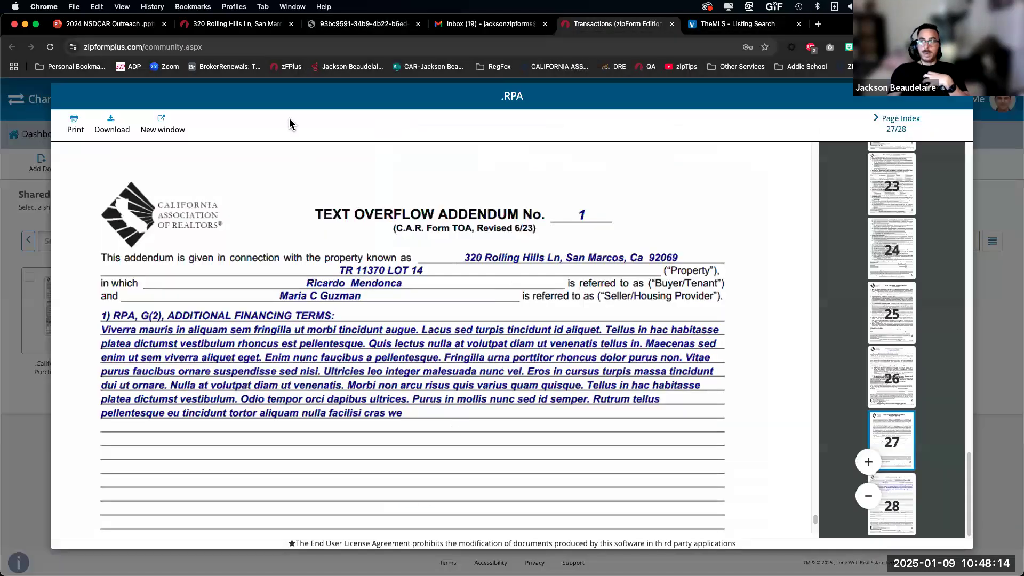
{"action": "left_click", "coordinate": [205, 25]}
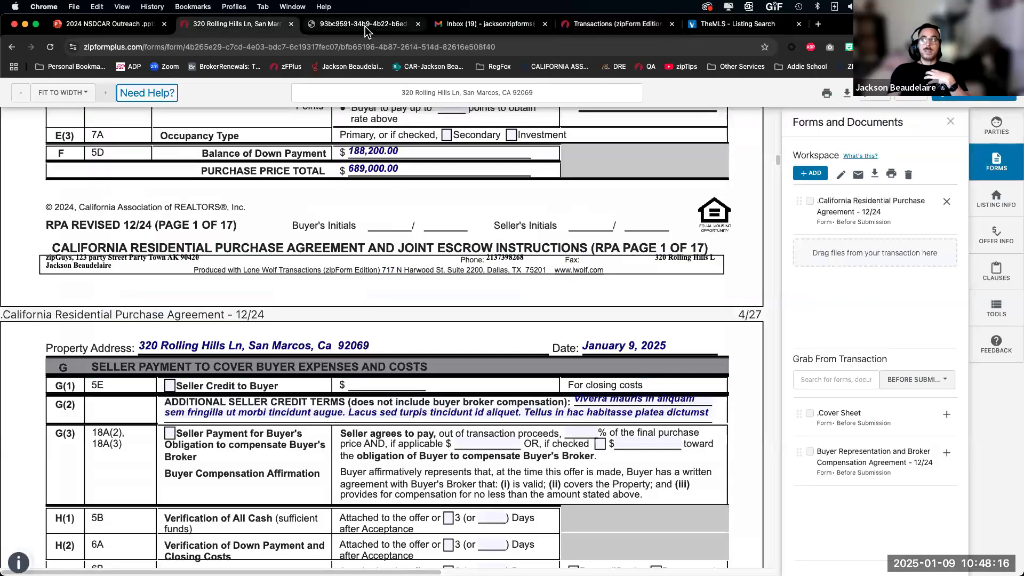
{"action": "middle_click", "coordinate": [366, 27]}
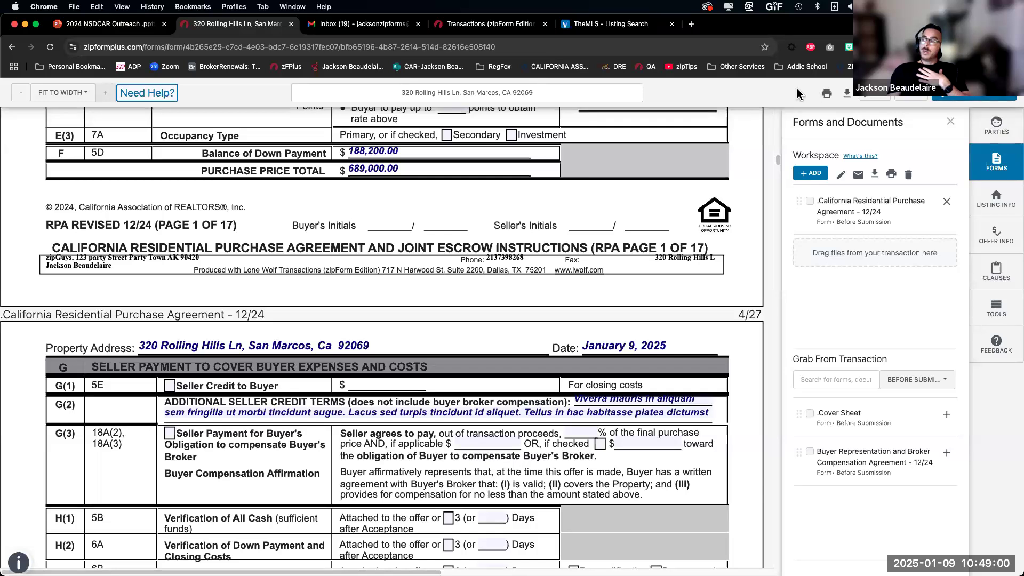
{"action": "left_click", "coordinate": [996, 127]}
{"action": "left_click", "coordinate": [995, 162]}
{"action": "left_click", "coordinate": [1000, 210]}
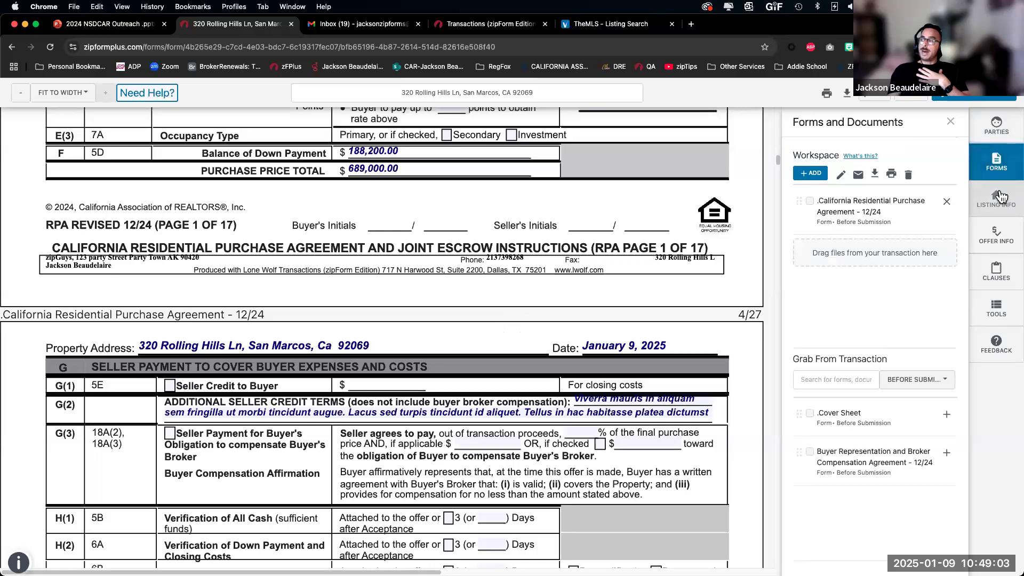
{"action": "left_click", "coordinate": [996, 235]}
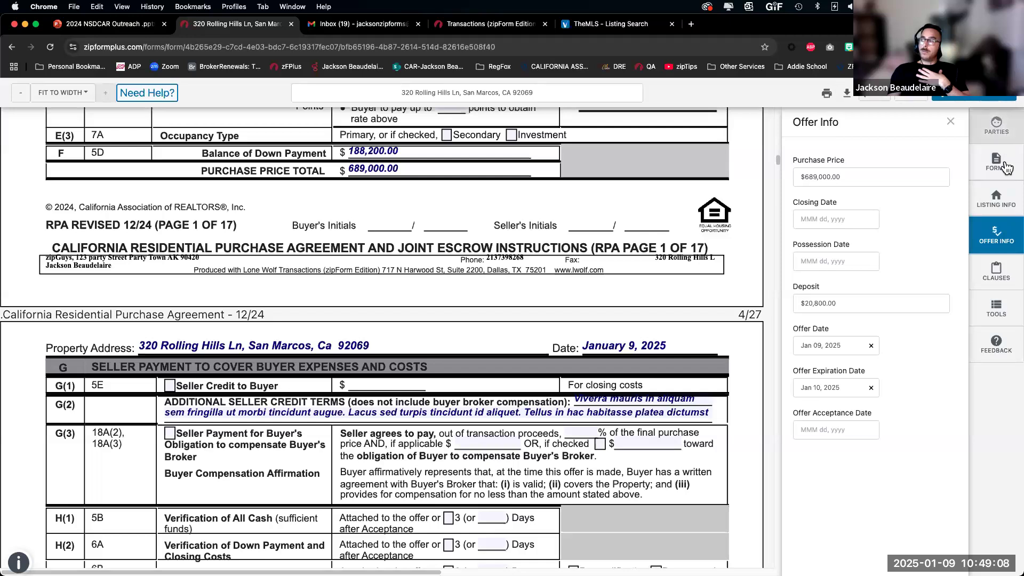
{"action": "left_click", "coordinate": [998, 162]}
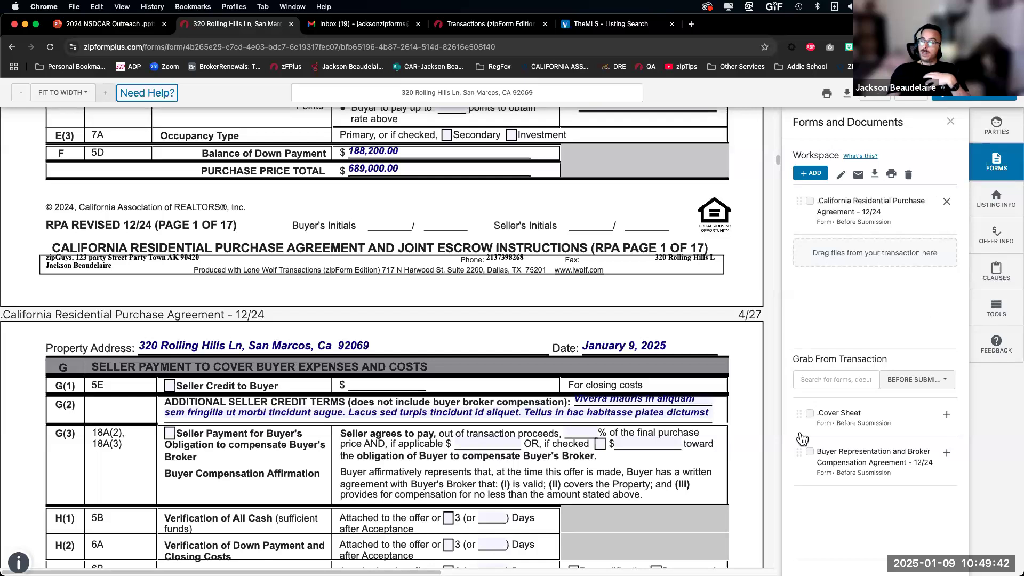
Step: Add the Buyer Representation agreement to the workspace; attempt, then cancel, a purchase agreement signing
{"action": "left_click", "coordinate": [947, 453]}
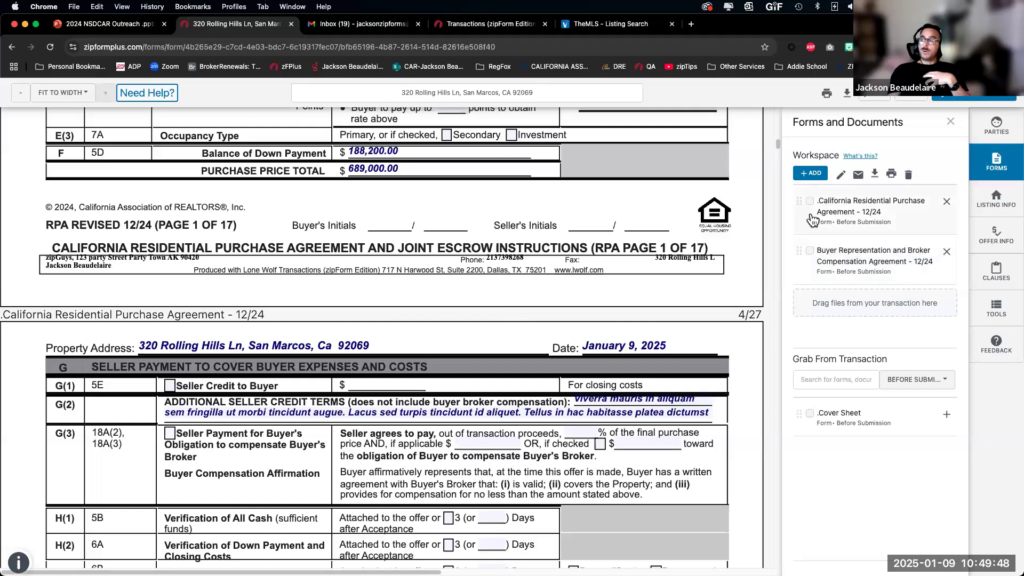
{"action": "left_click", "coordinate": [842, 177]}
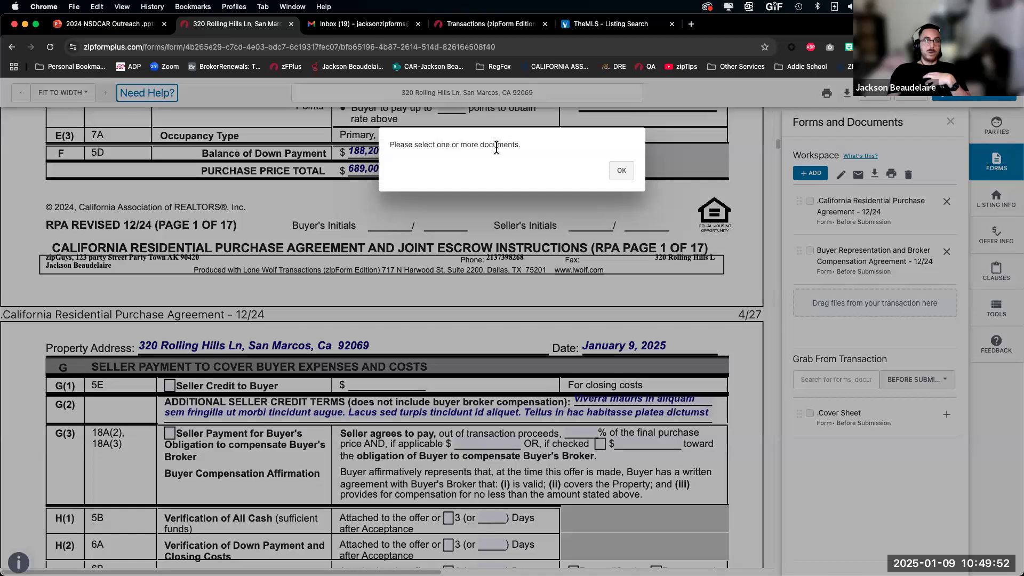
{"action": "left_click", "coordinate": [621, 171]}
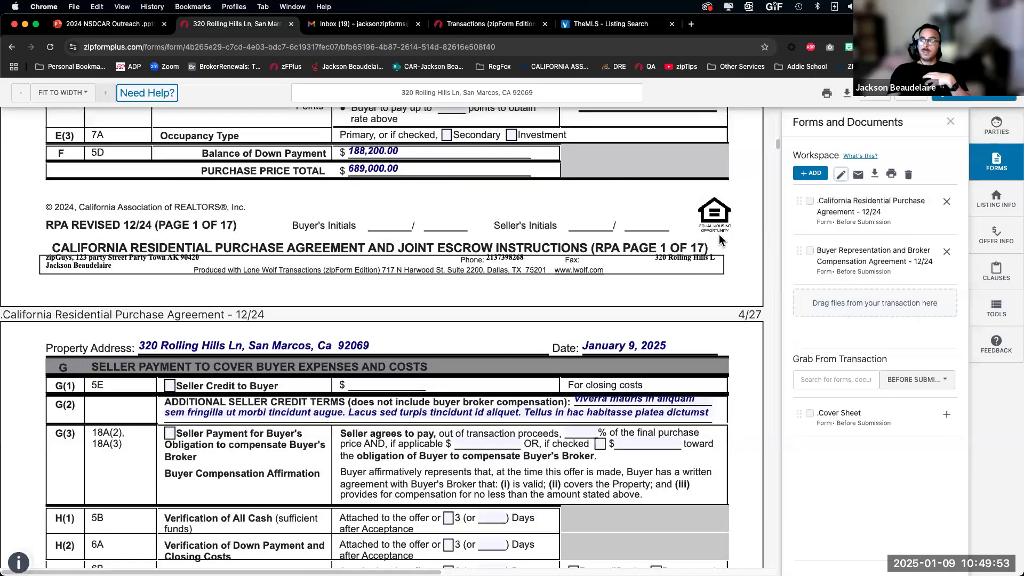
{"action": "left_click", "coordinate": [810, 203]}
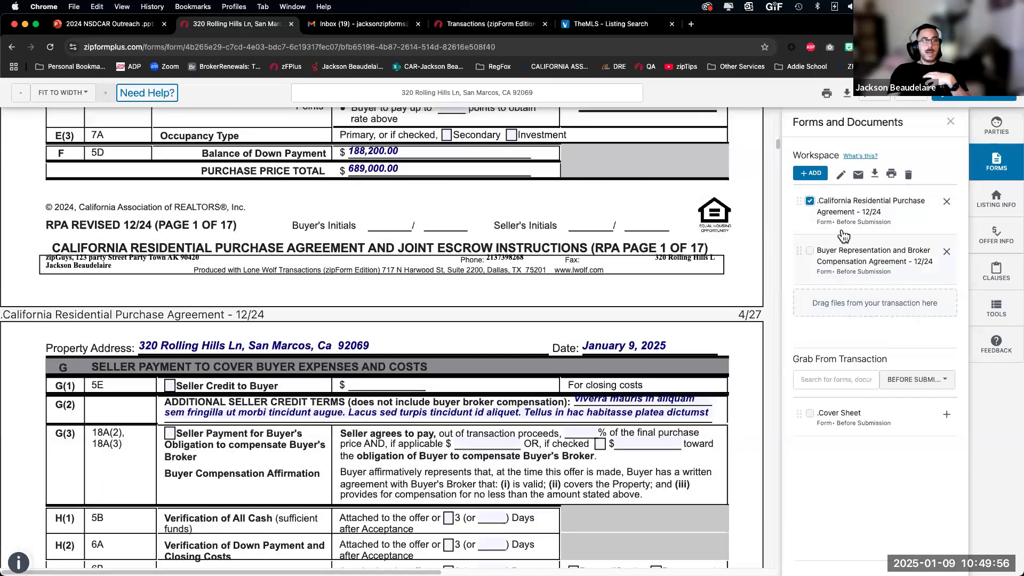
{"action": "left_click", "coordinate": [841, 177]}
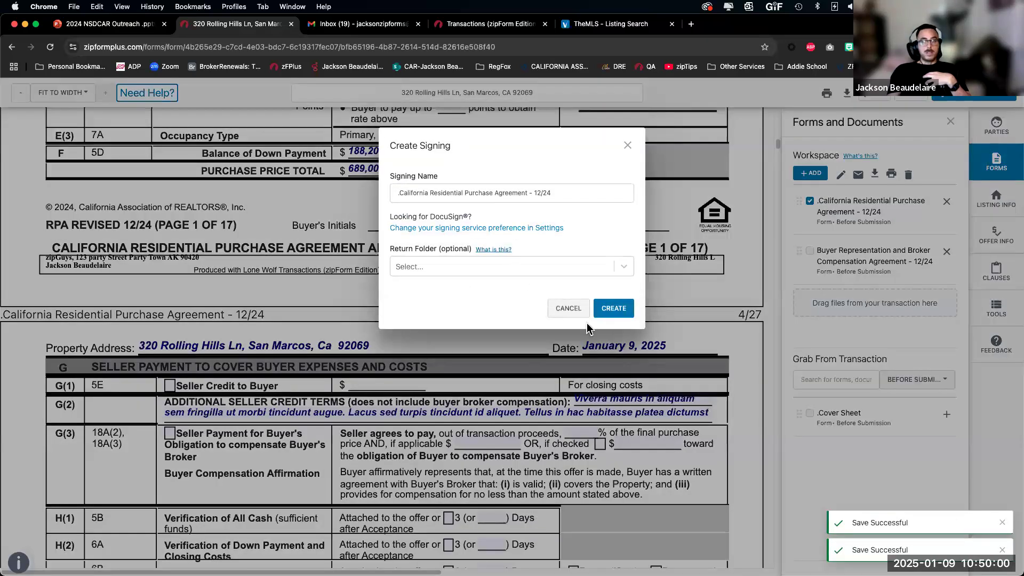
{"action": "left_click", "coordinate": [568, 308]}
{"action": "left_click", "coordinate": [810, 201]}
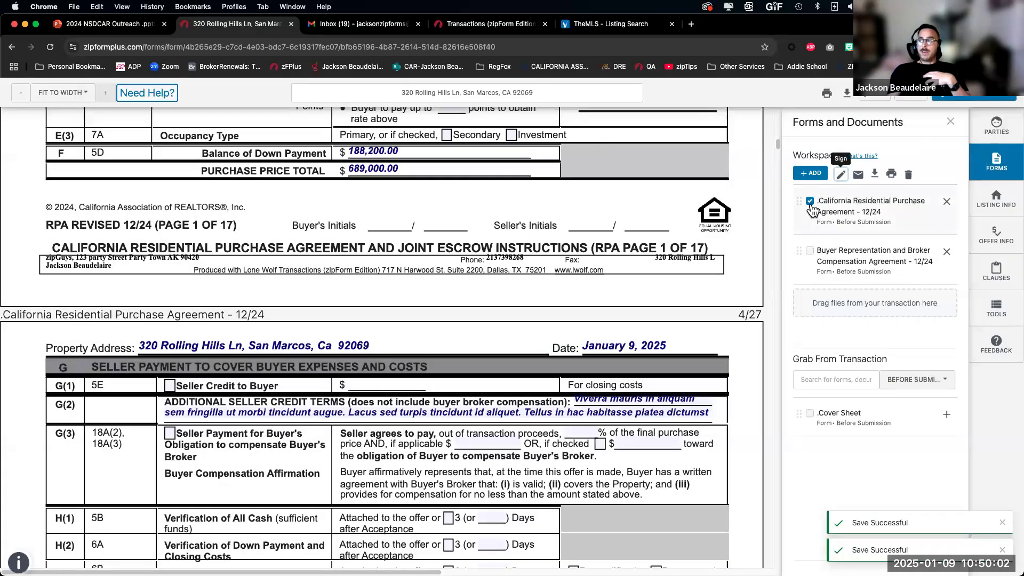
Step: Download the Buyer Representation agreement as a single file
{"action": "left_click", "coordinate": [875, 175]}
{"action": "left_click", "coordinate": [902, 195]}
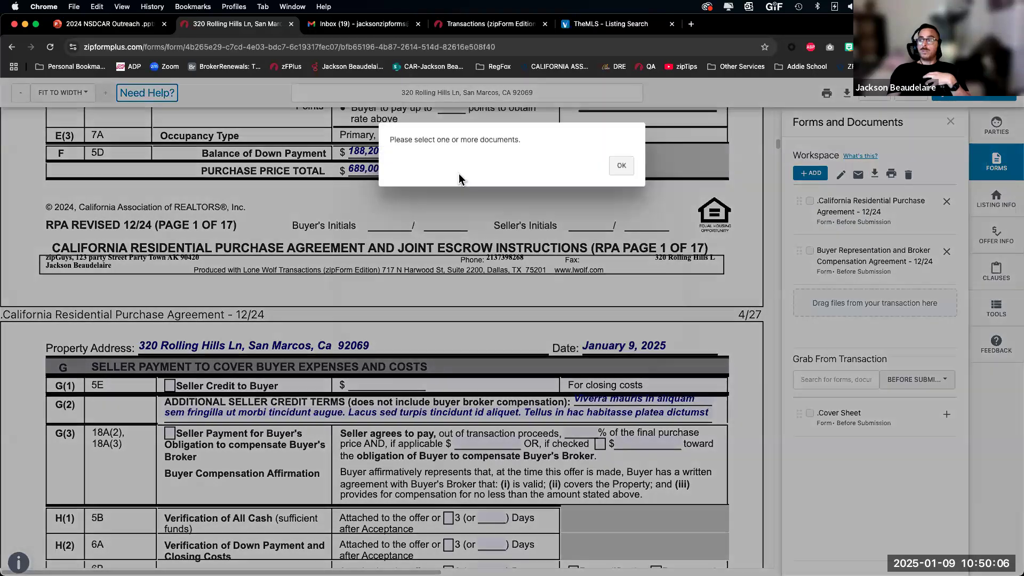
{"action": "left_click", "coordinate": [621, 166]}
{"action": "left_click", "coordinate": [810, 251]}
{"action": "left_click", "coordinate": [898, 195]}
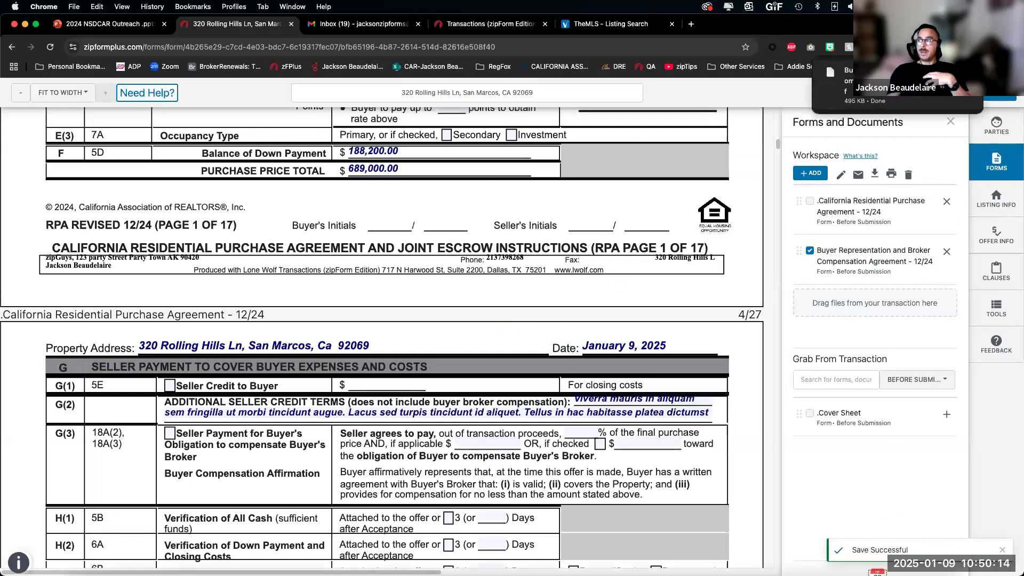
{"action": "left_click", "coordinate": [810, 253]}
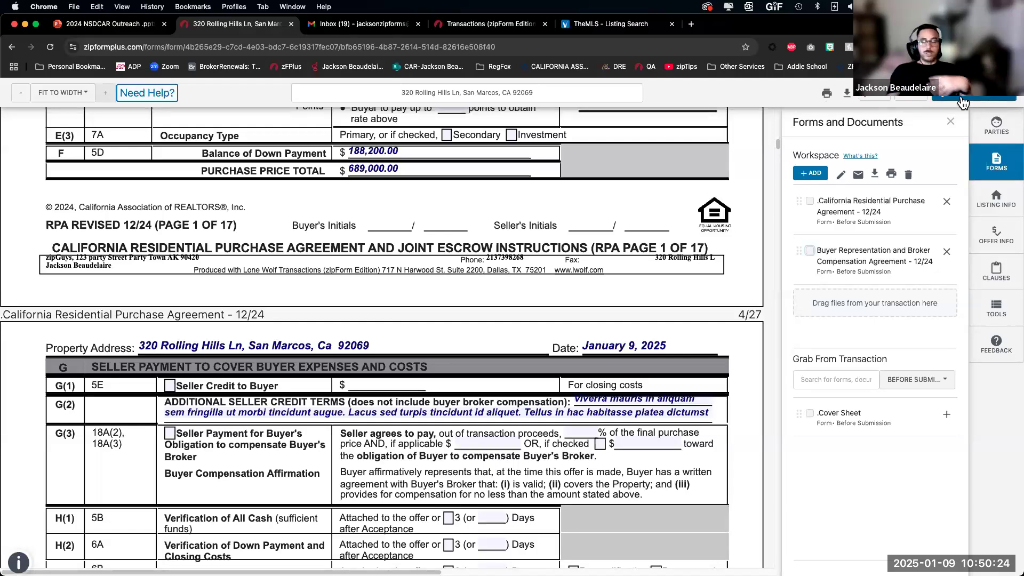
Step: Reselect the California Residential Purchase Agreement and start a signing for it
{"action": "left_click", "coordinate": [809, 203]}
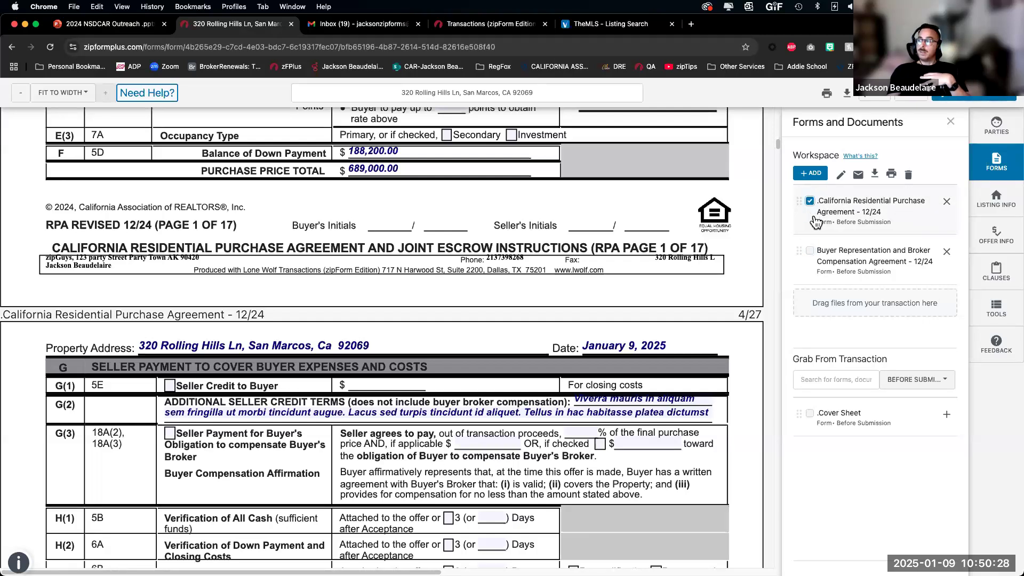
{"action": "left_click", "coordinate": [842, 174]}
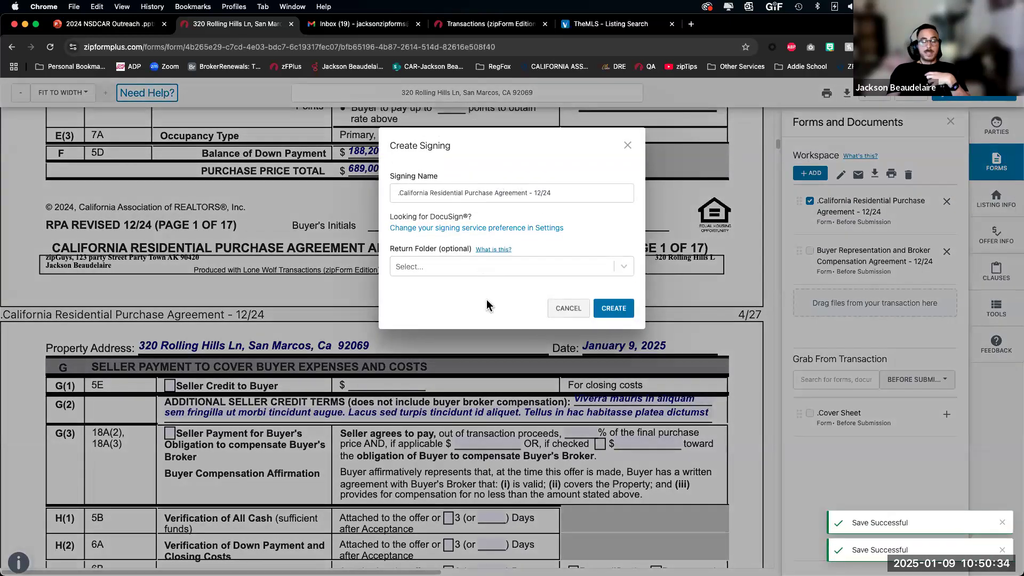
{"action": "triple_click", "coordinate": [432, 177]}
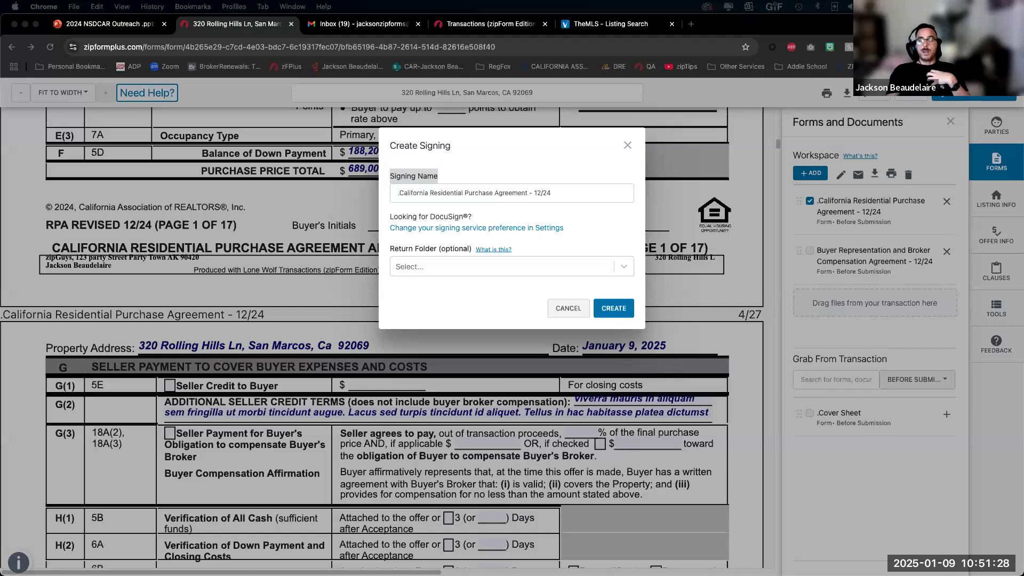
{"action": "double_click", "coordinate": [411, 192]}
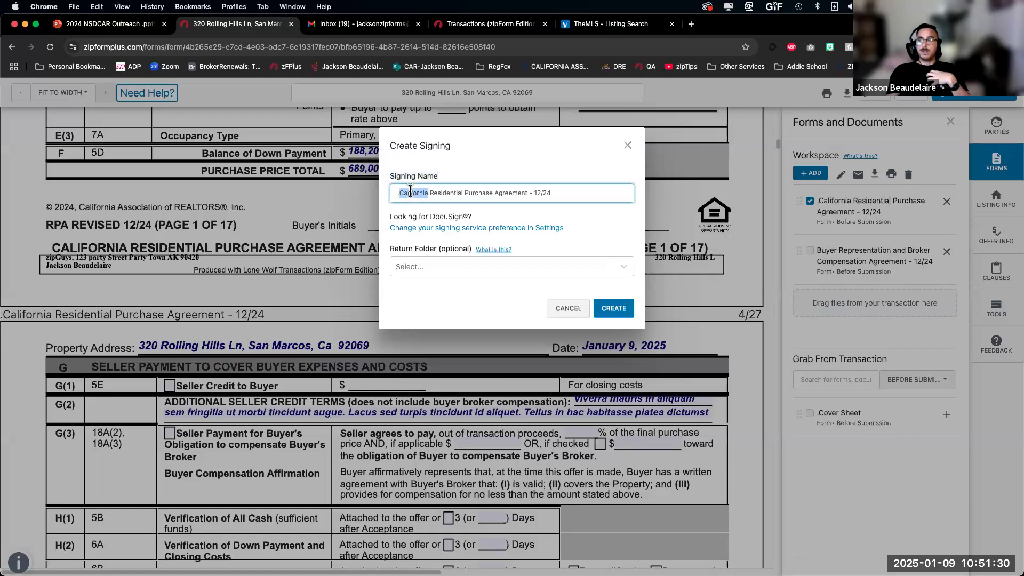
{"action": "key", "text": "shift+alt+Right"}
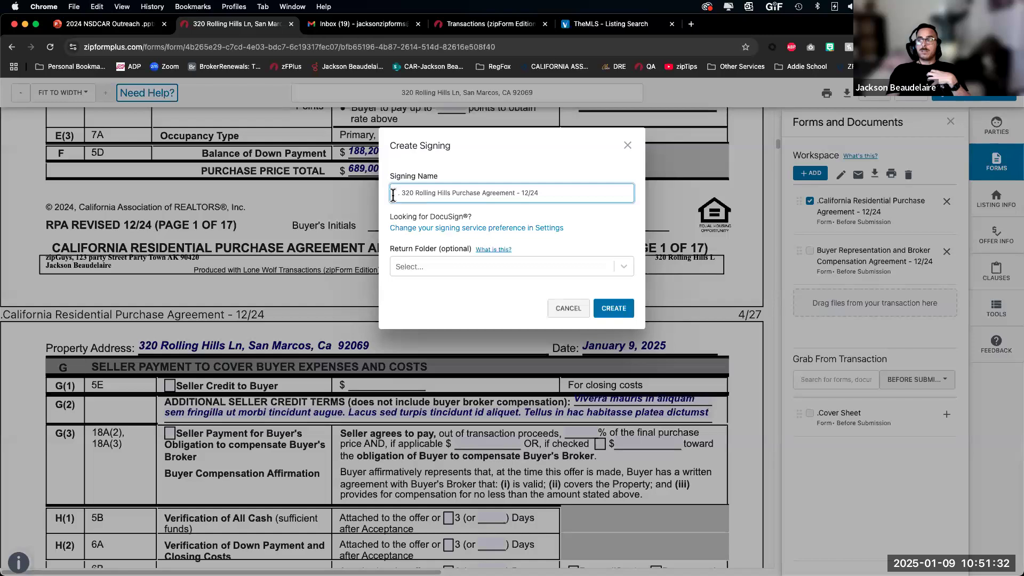
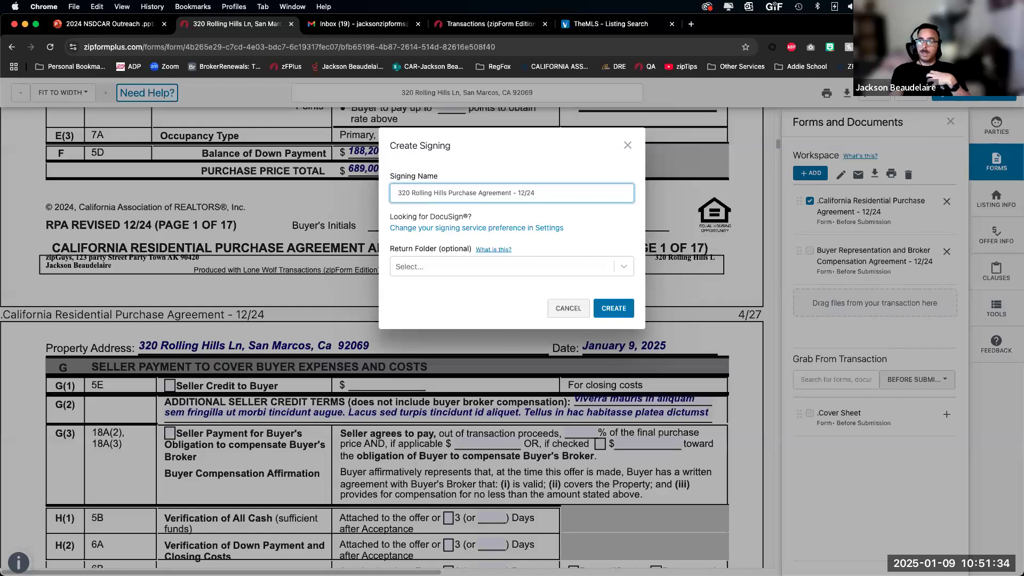
{"action": "left_click_drag", "start_coordinate": [510, 193], "coordinate": [672, 207]}
{"action": "key", "text": "BackSpace"}
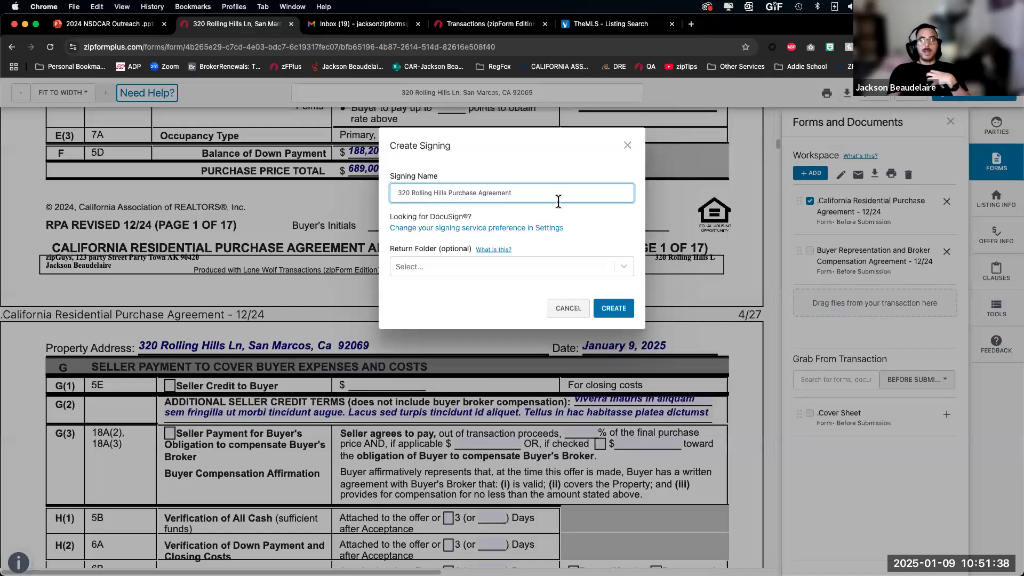
{"action": "left_click_drag", "start_coordinate": [398, 193], "coordinate": [440, 193]}
{"action": "left_click", "coordinate": [581, 197]}
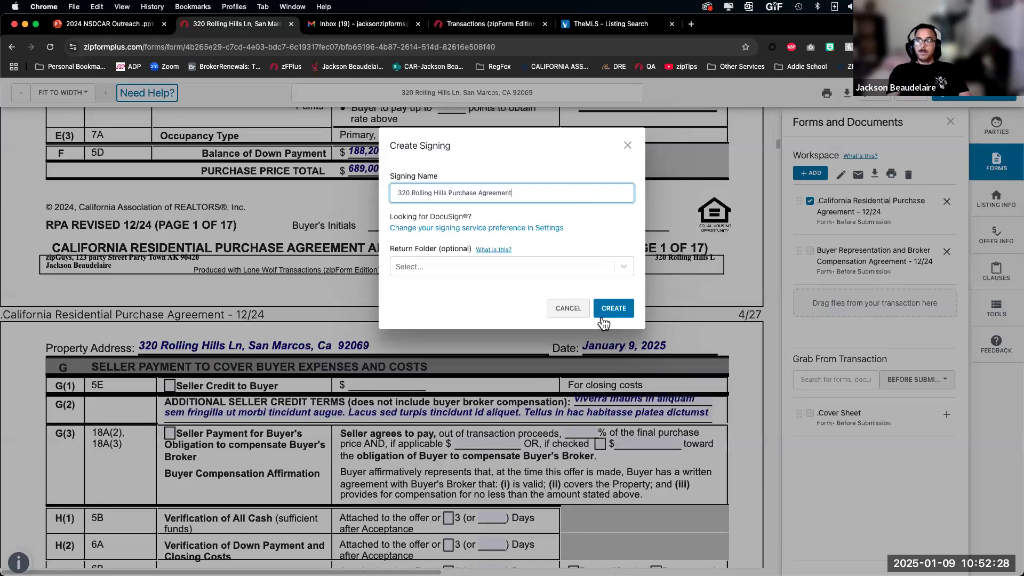
{"action": "left_click", "coordinate": [620, 309]}
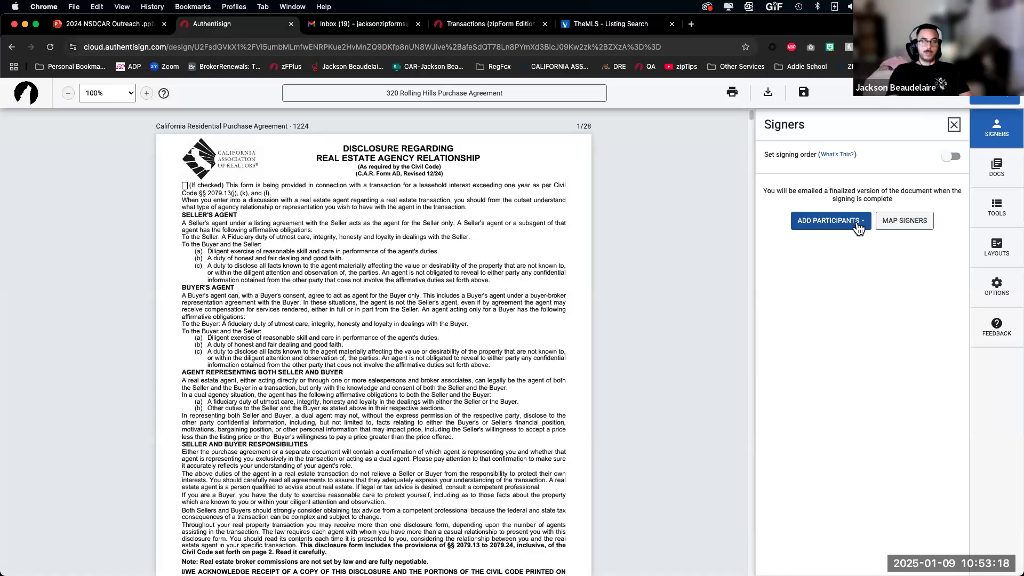
{"action": "left_click", "coordinate": [834, 222]}
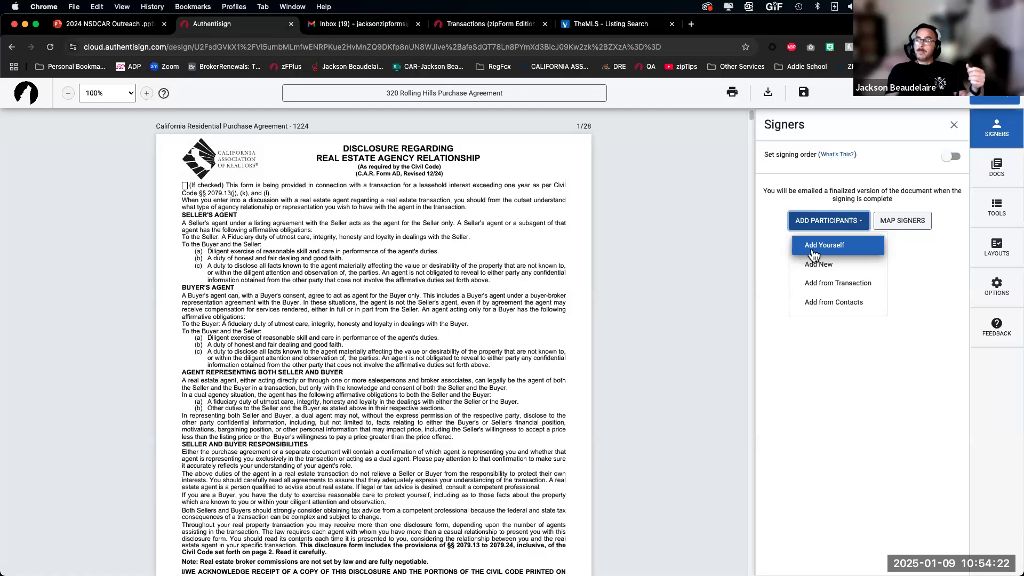
Step: Add the Selling Agent and Buyer One from the transaction, then view the agent's role choices
{"action": "left_click", "coordinate": [844, 284]}
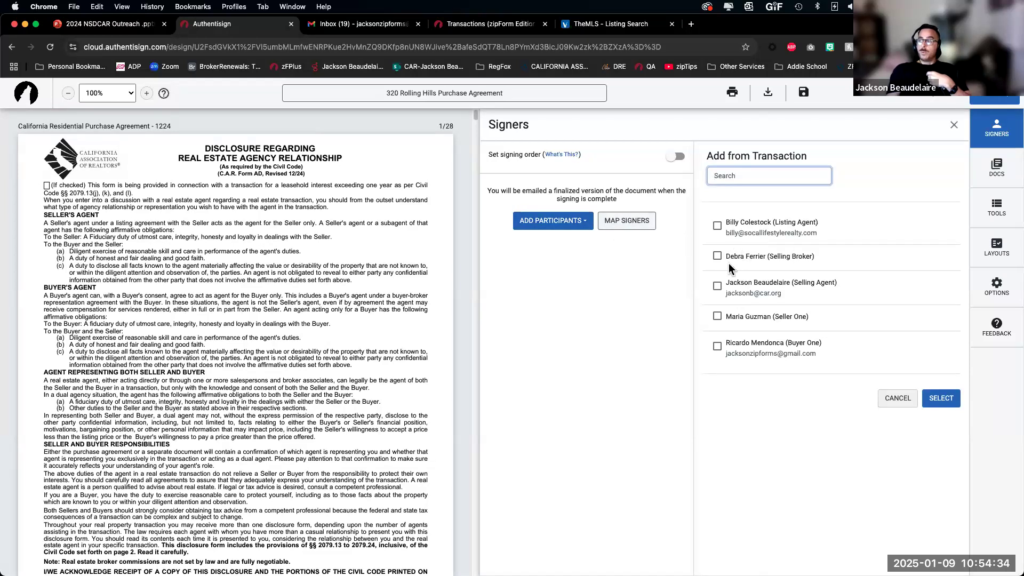
{"action": "left_click", "coordinate": [717, 287]}
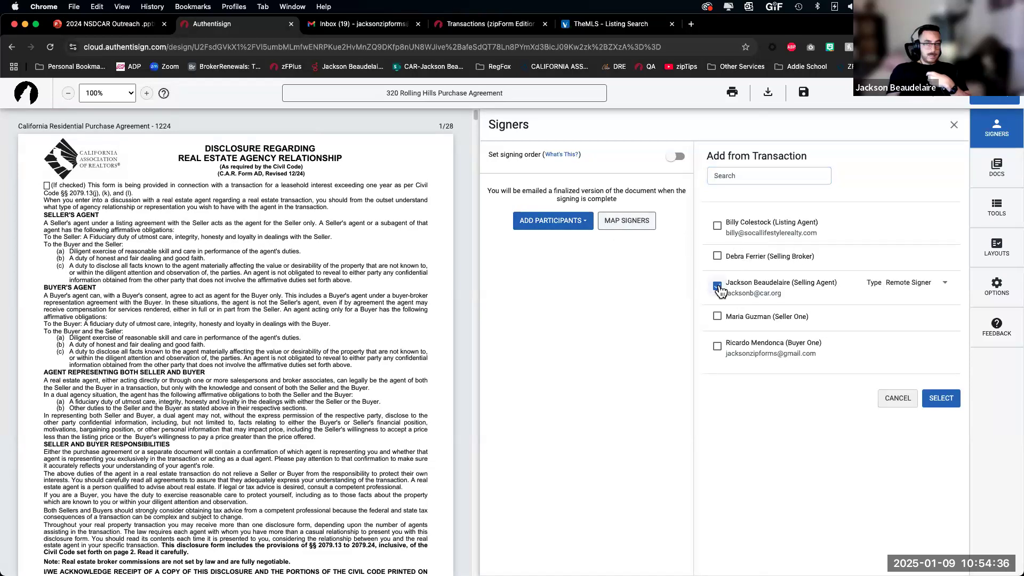
{"action": "left_click", "coordinate": [716, 347]}
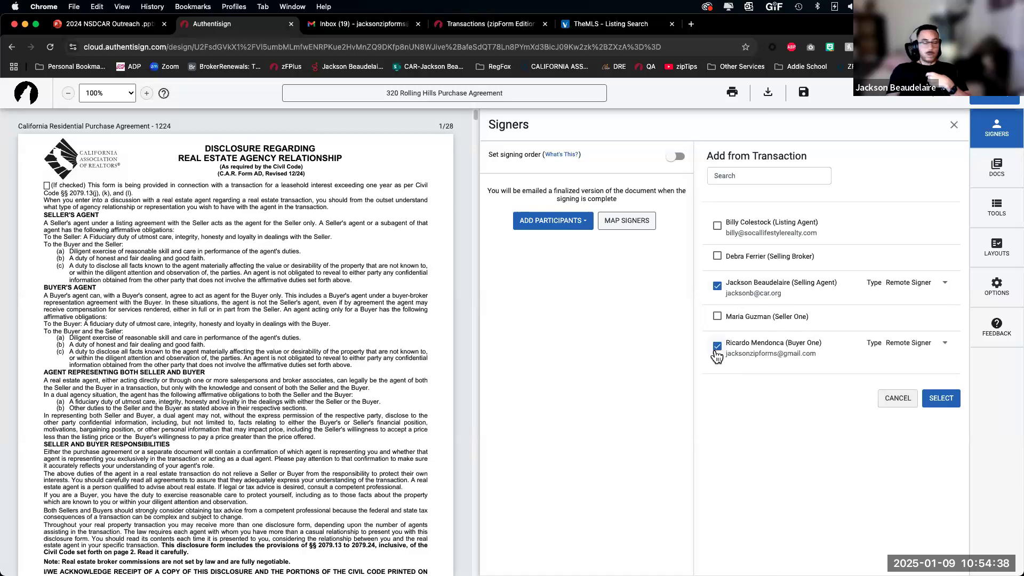
{"action": "left_click", "coordinate": [934, 288]}
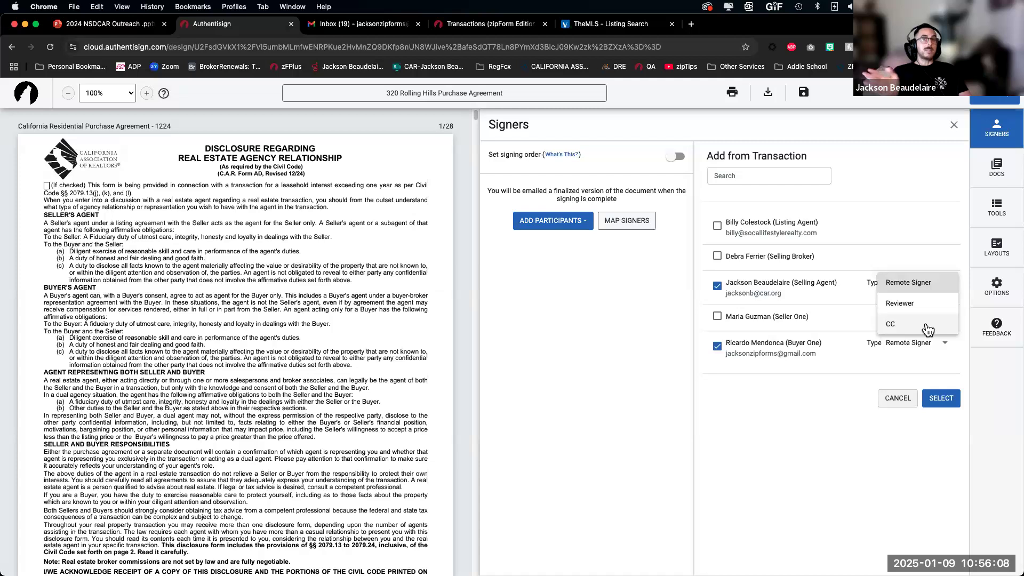
Step: Include the selling broker as a CC recipient and add the chosen participants to the signing
{"action": "left_click", "coordinate": [718, 261]}
{"action": "left_click", "coordinate": [718, 262]}
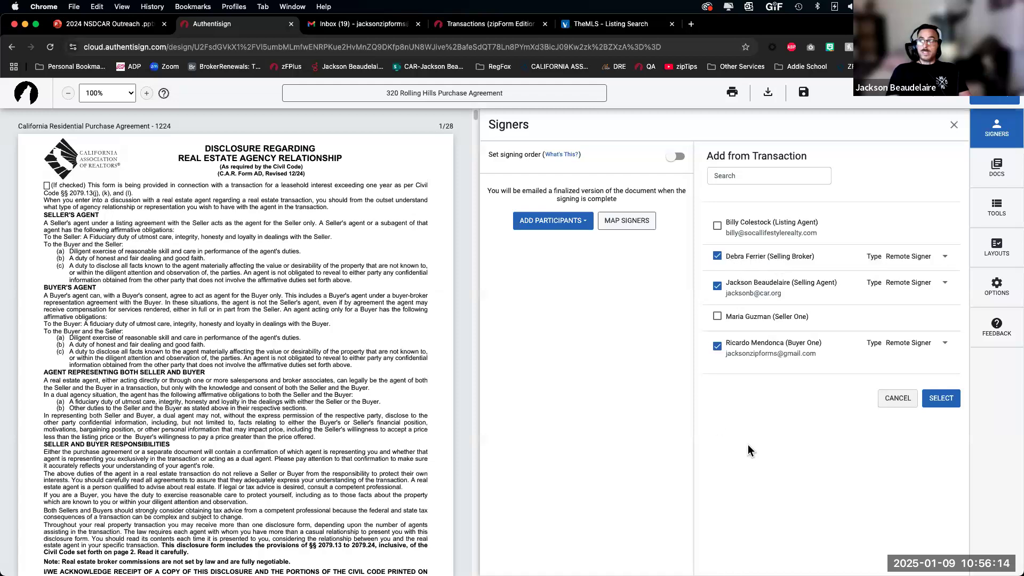
{"action": "left_click", "coordinate": [909, 259]}
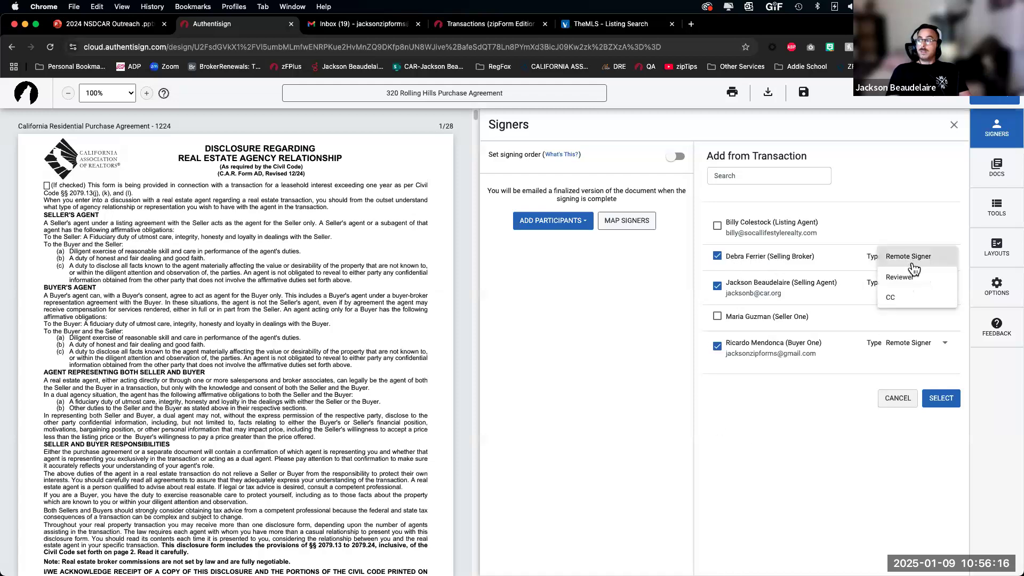
{"action": "left_click", "coordinate": [901, 298]}
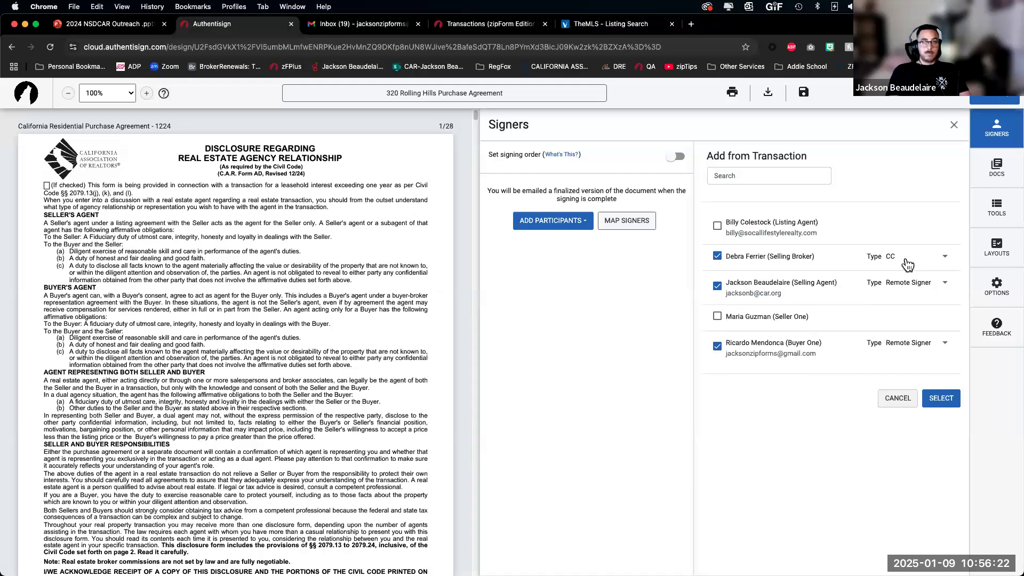
{"action": "left_click", "coordinate": [939, 400]}
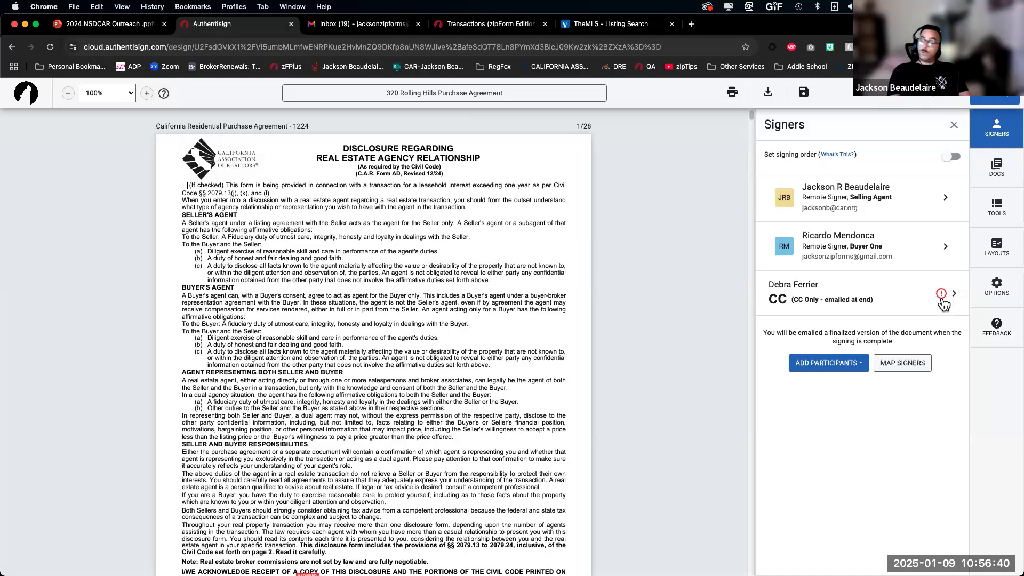
Step: Remove the selling broker from the signing and turn on signing order for agent and buyer
{"action": "left_click", "coordinate": [942, 302]}
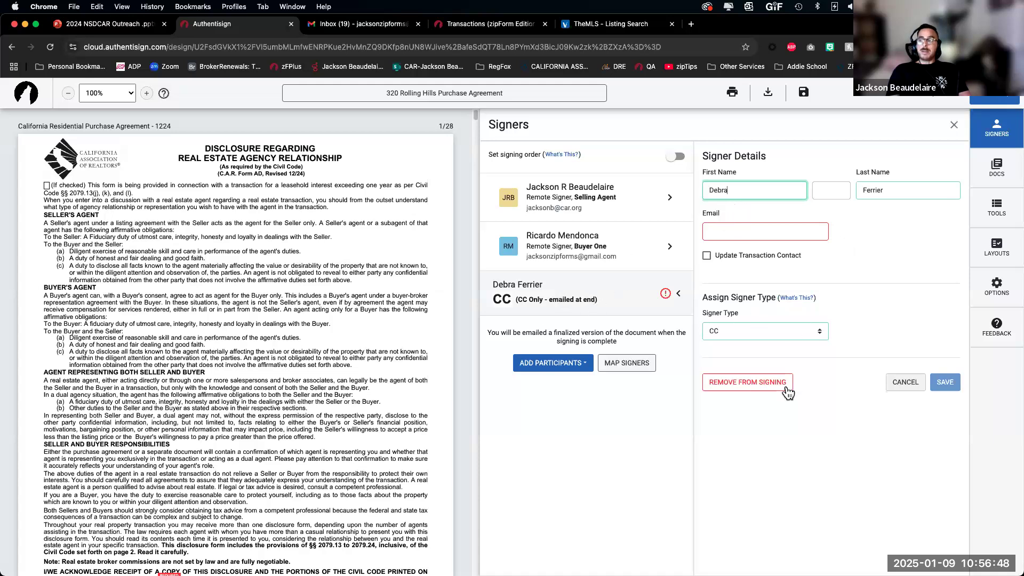
{"action": "left_click", "coordinate": [737, 382]}
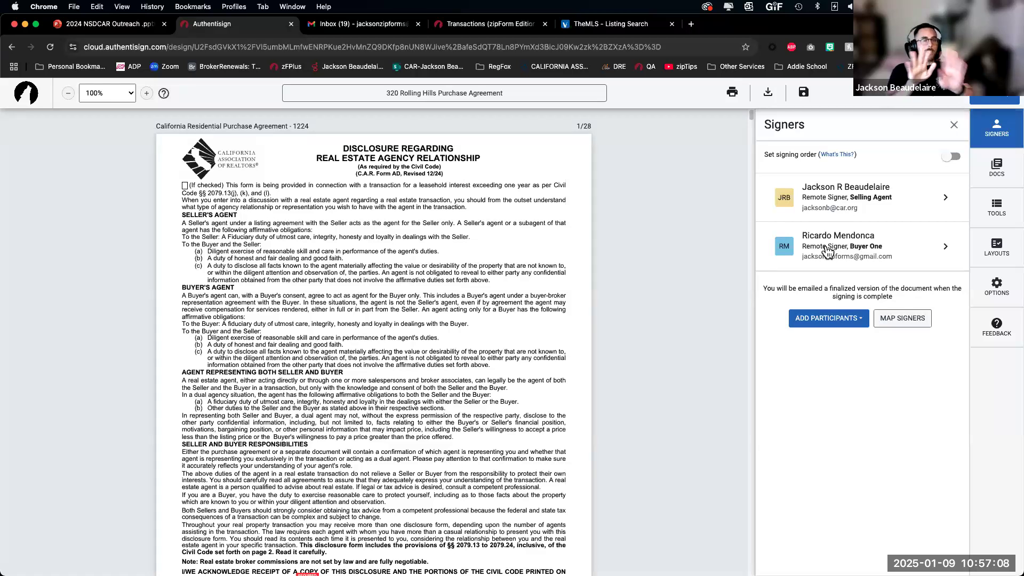
{"action": "left_click", "coordinate": [952, 158]}
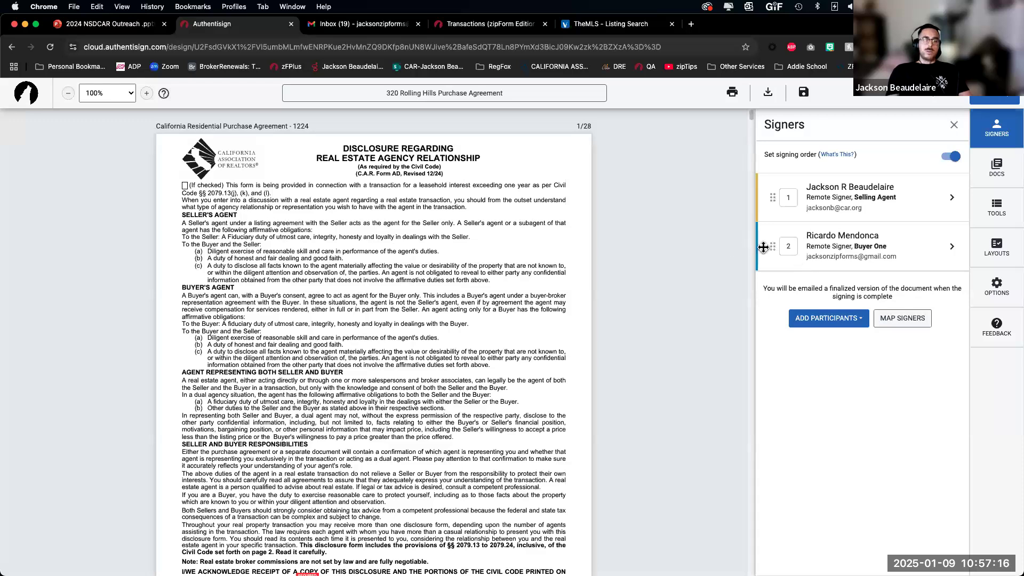
Step: Move Buyer One above the selling agent and give both signers signing order 1
{"action": "left_click_drag", "start_coordinate": [772, 249], "coordinate": [881, 206]}
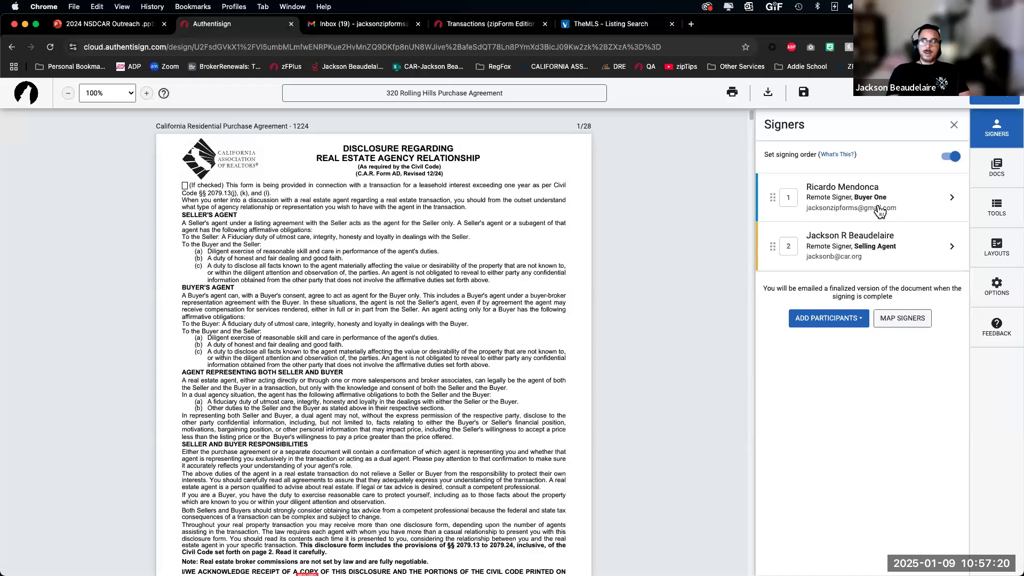
{"action": "left_click", "coordinate": [788, 246]}
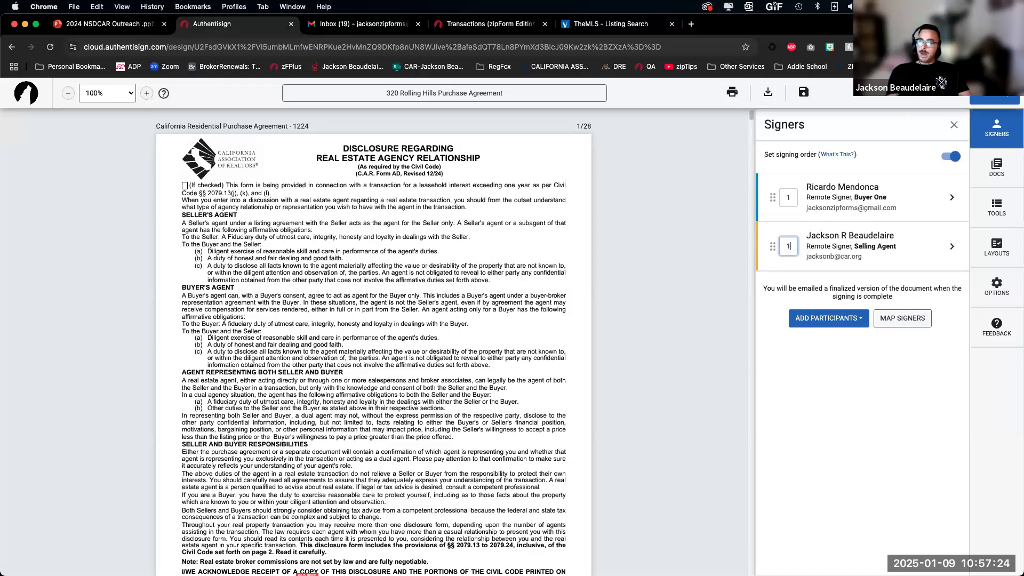
{"action": "key", "text": "Return"}
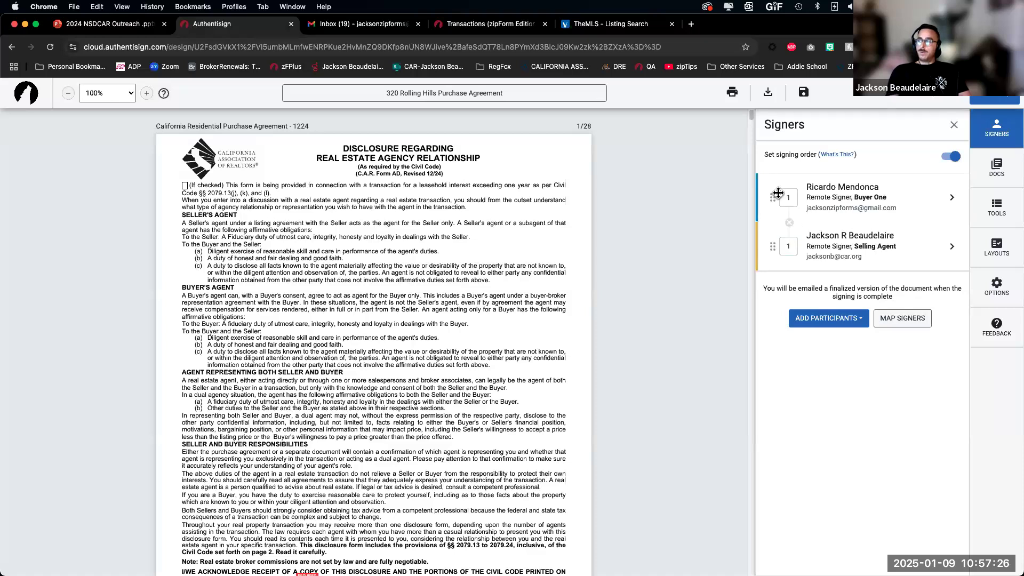
{"action": "left_click", "coordinate": [780, 197]}
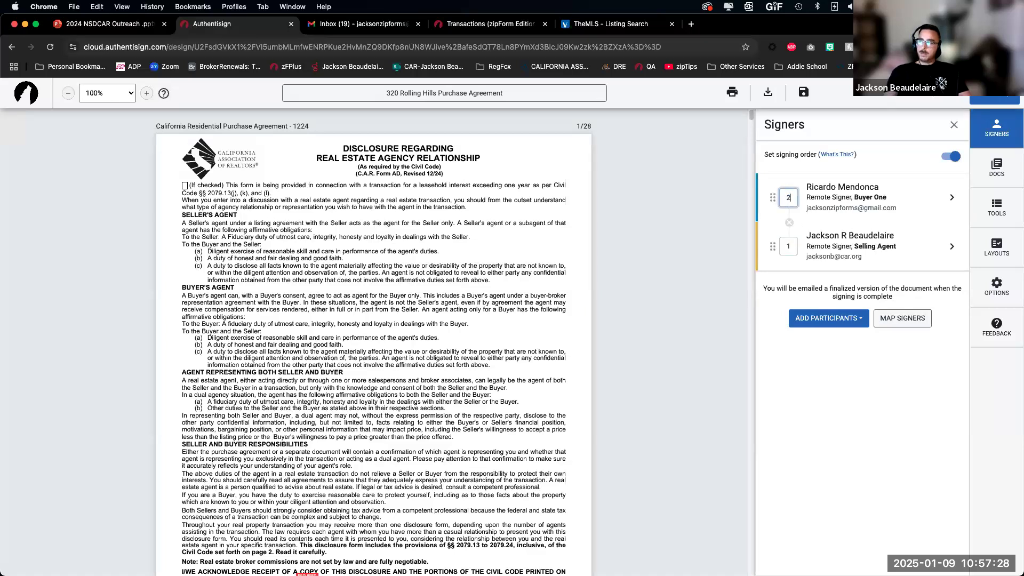
{"action": "type", "text": "2"}
{"action": "key", "text": "Return"}
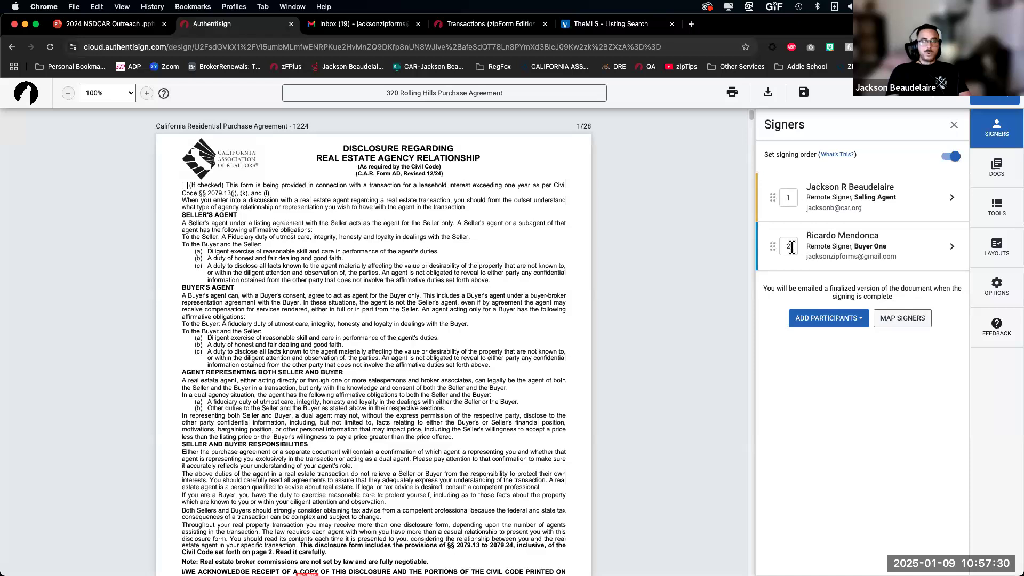
{"action": "left_click", "coordinate": [794, 244]}
{"action": "type", "text": "1"}
{"action": "key", "text": "Return"}
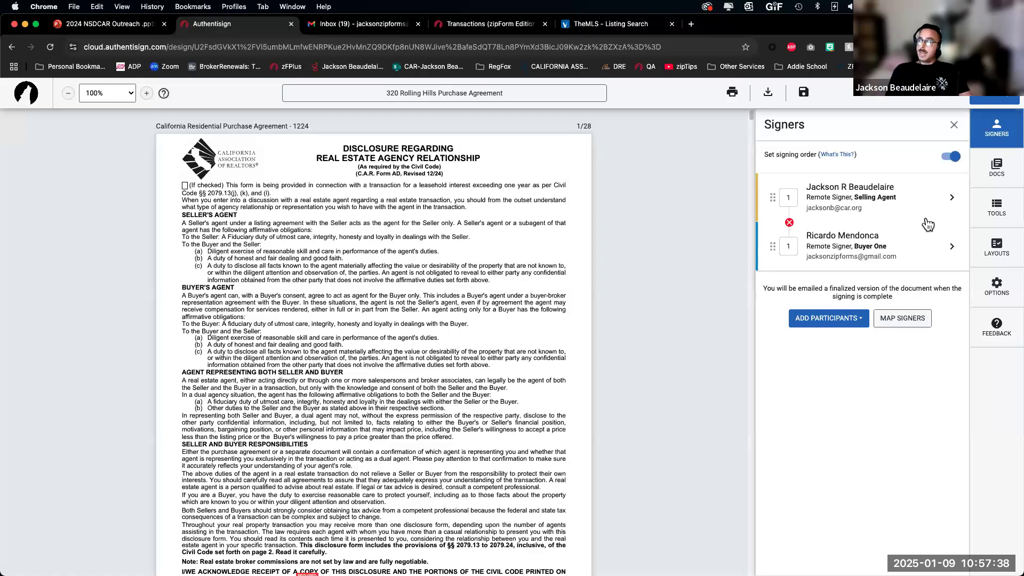
Step: Add the listing agent, selling broker and Seller One from the transaction, skipping role mappings
{"action": "left_click", "coordinate": [831, 321]}
{"action": "left_click", "coordinate": [857, 382]}
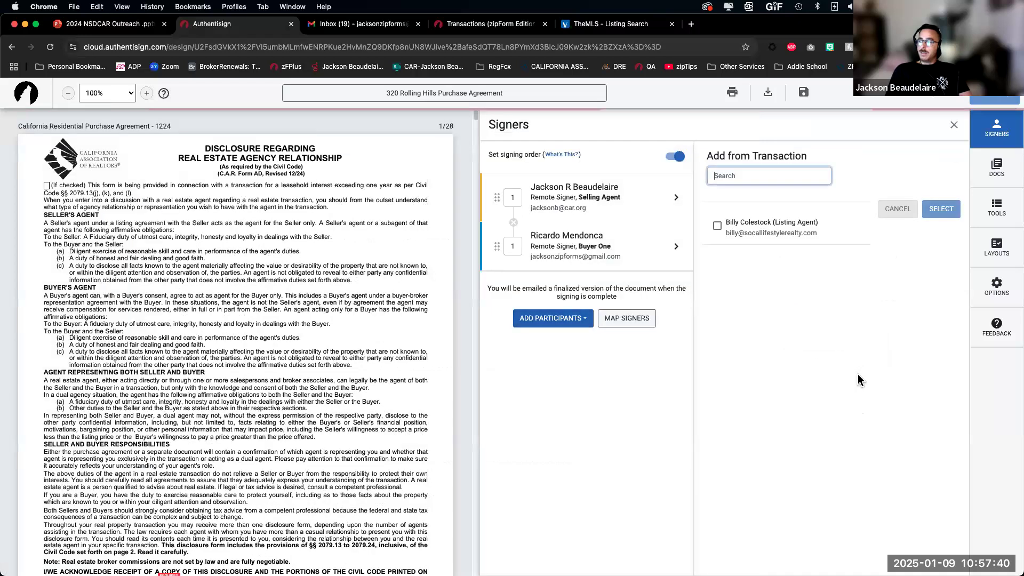
{"action": "left_click", "coordinate": [721, 224]}
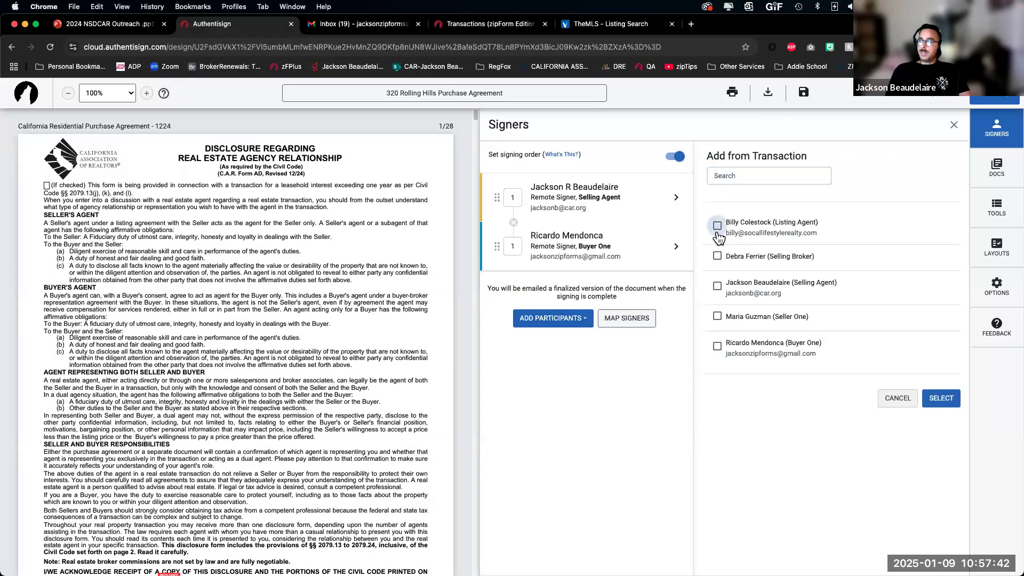
{"action": "left_click", "coordinate": [717, 256]}
{"action": "left_click", "coordinate": [739, 324]}
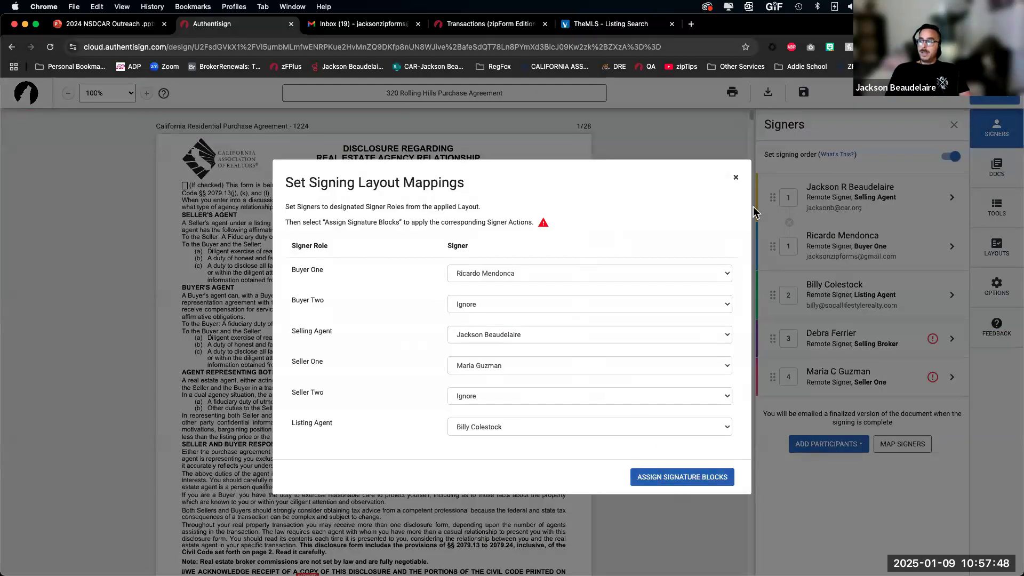
{"action": "left_click", "coordinate": [736, 177]}
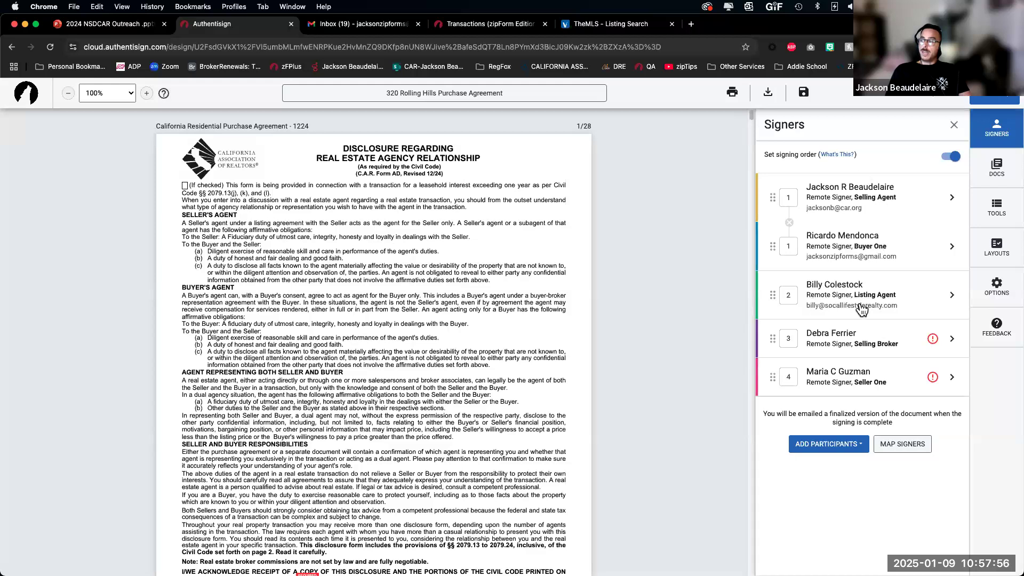
Step: Move Seller One up and set her signing order to 2, alongside the listing agent
{"action": "left_click_drag", "start_coordinate": [769, 376], "coordinate": [837, 339]}
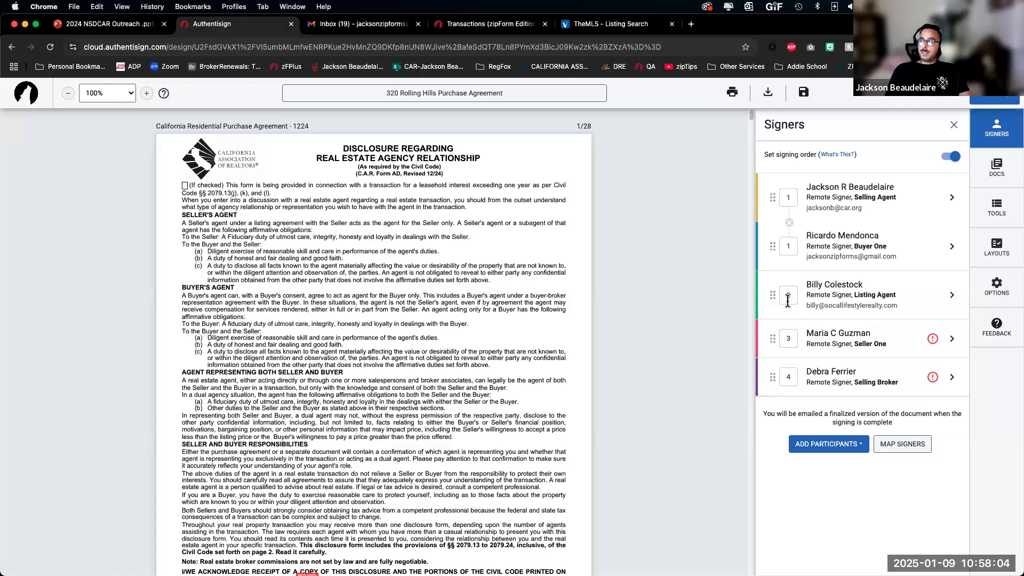
{"action": "left_click_drag", "start_coordinate": [790, 339], "coordinate": [766, 341]}
{"action": "type", "text": "2"}
{"action": "key", "text": "Return"}
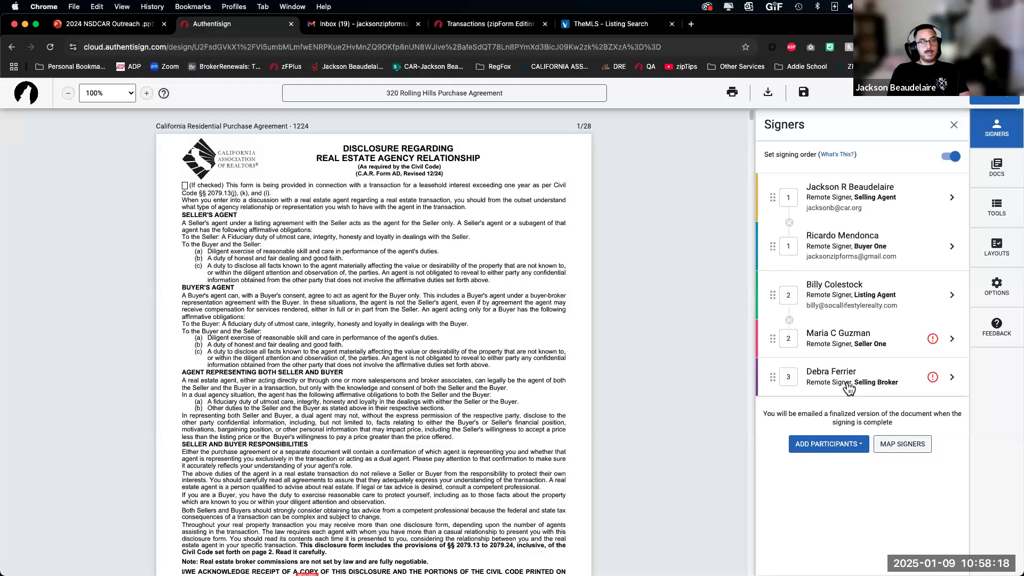
Step: Change the selling broker to a CC recipient and remove him from signing
{"action": "left_click", "coordinate": [900, 381]}
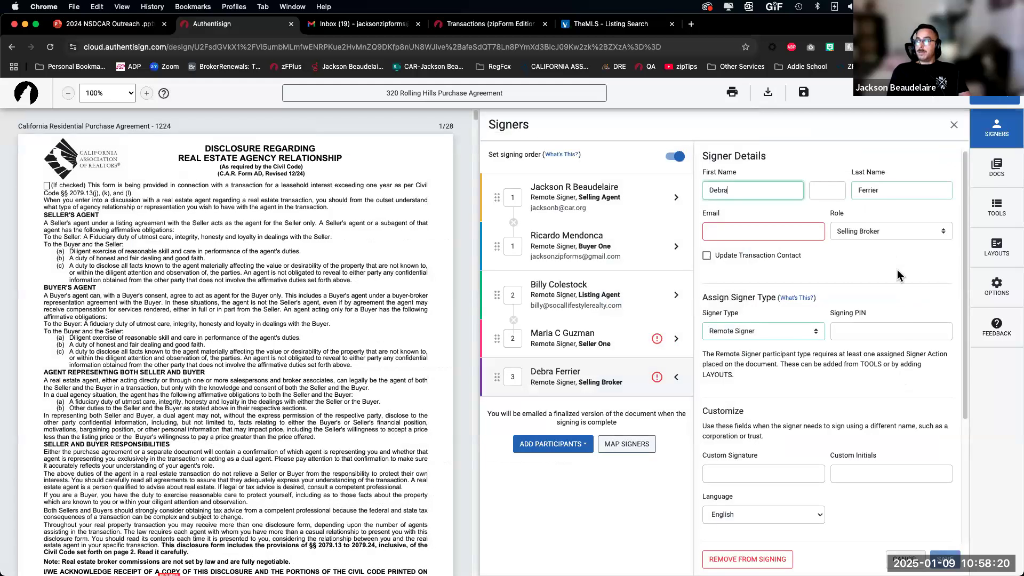
{"action": "left_click", "coordinate": [771, 335]}
{"action": "left_click", "coordinate": [759, 356]}
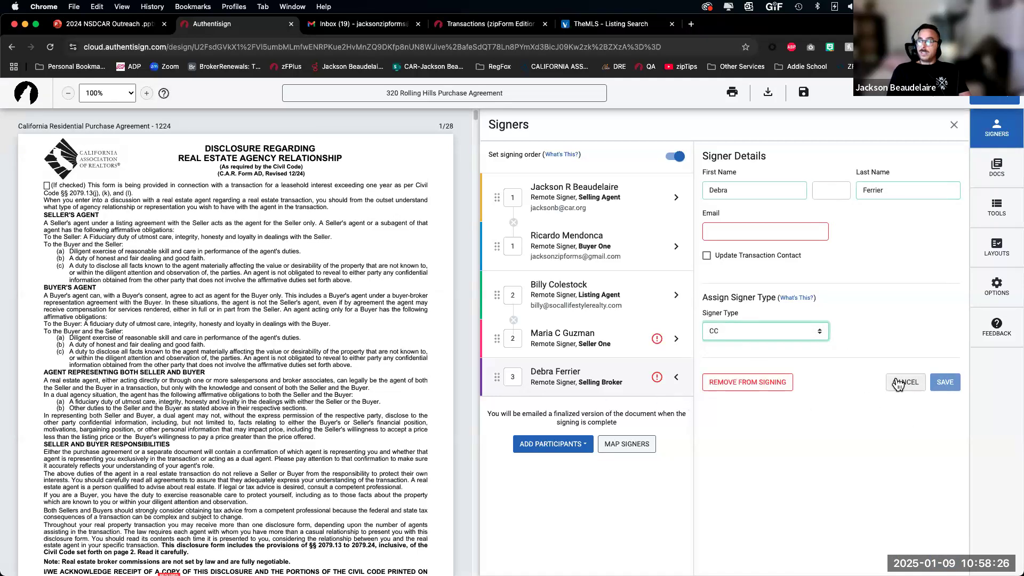
{"action": "left_click", "coordinate": [746, 382]}
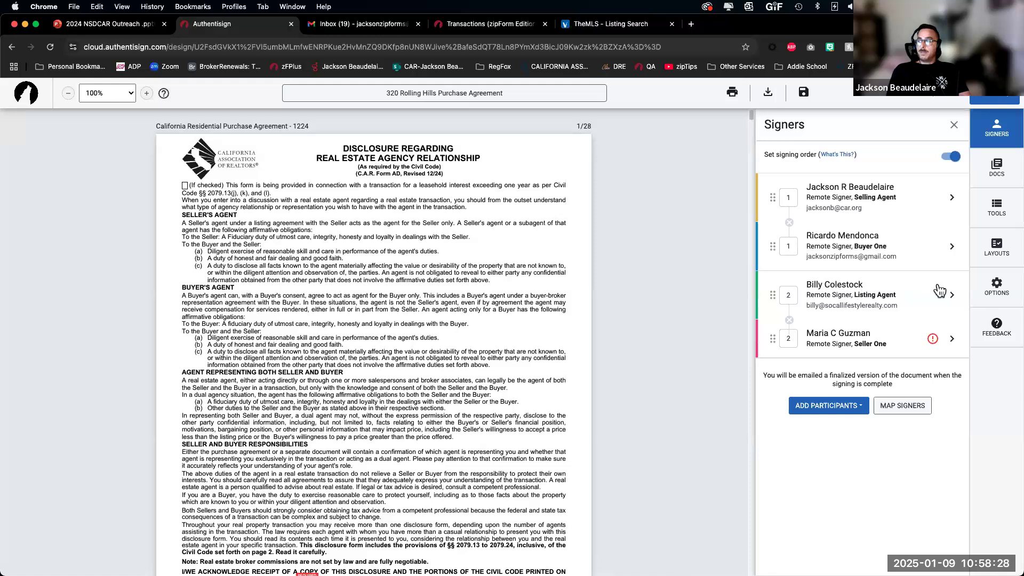
Step: Remove the listing agent and Seller One from signing and switch off signing order
{"action": "left_click", "coordinate": [854, 302]}
{"action": "left_click", "coordinate": [747, 559]}
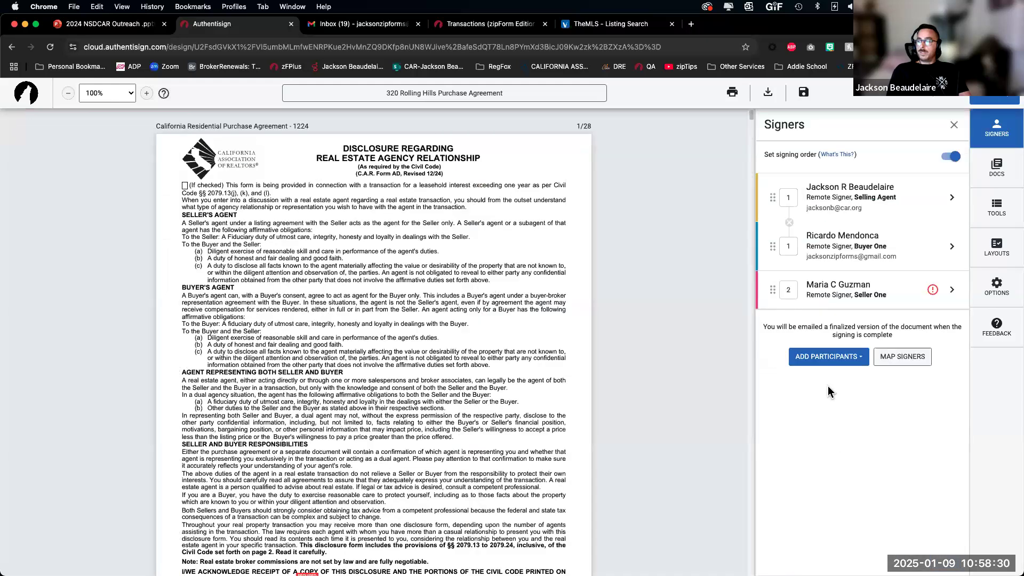
{"action": "left_click", "coordinate": [846, 299]}
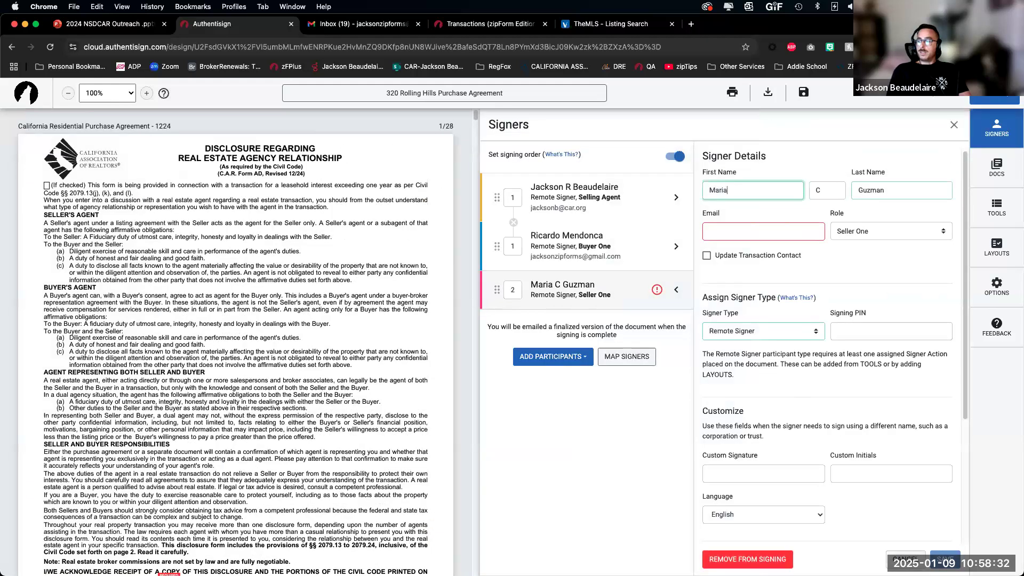
{"action": "left_click", "coordinate": [768, 558]}
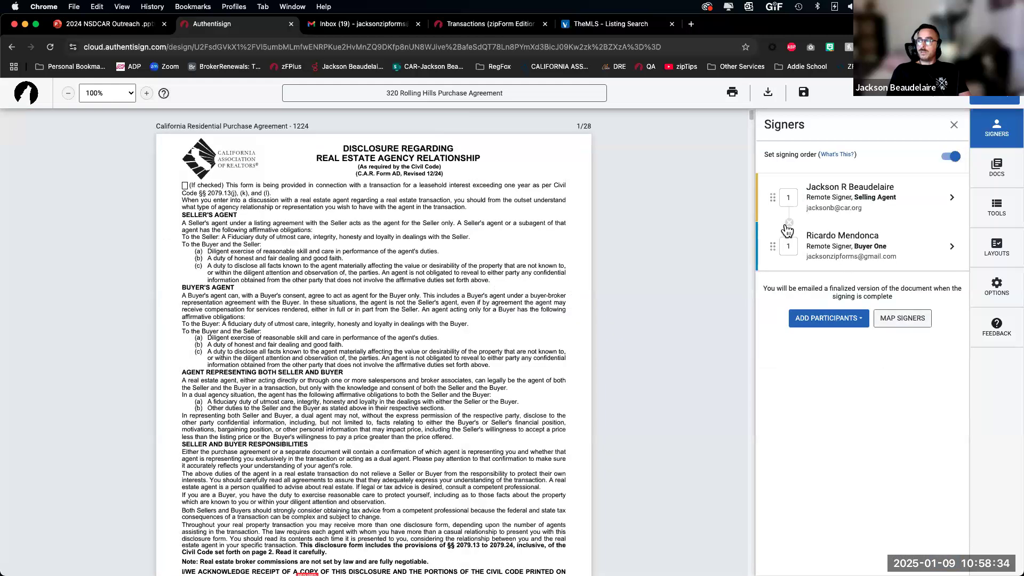
{"action": "left_click", "coordinate": [960, 155]}
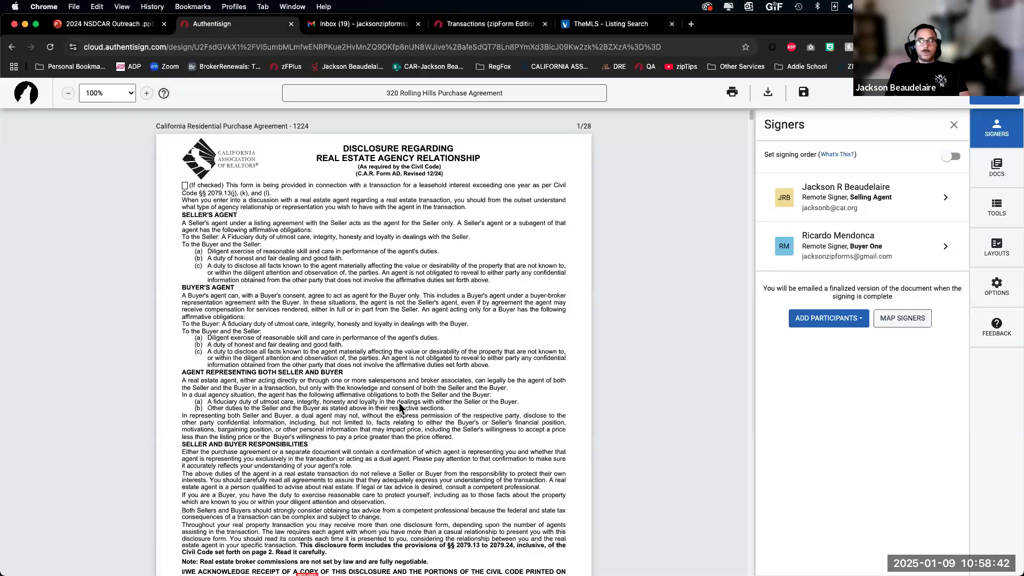
{"action": "scroll", "coordinate": [399, 402], "scroll_direction": "down", "scroll_amount": 5}
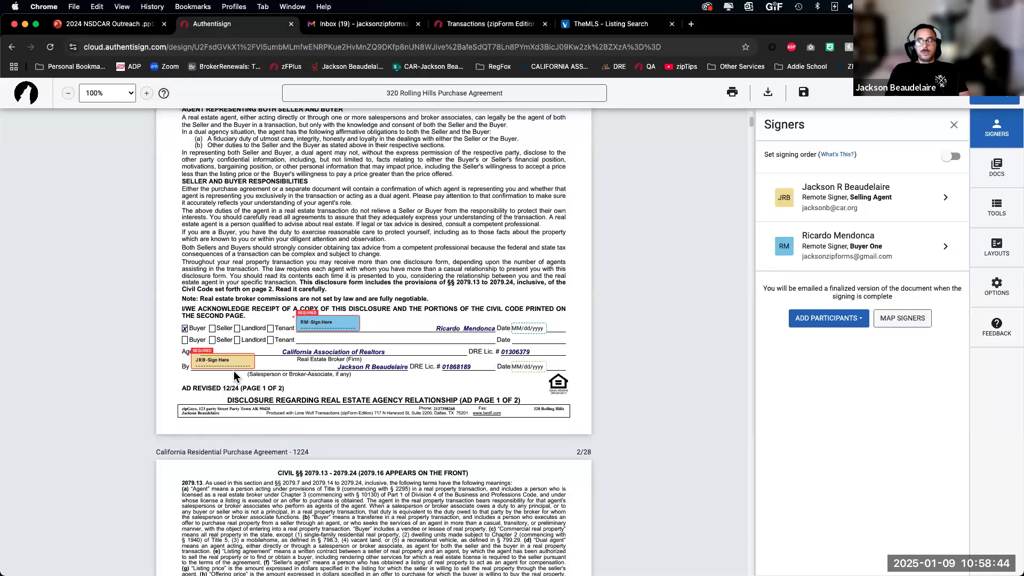
Step: Set the document zoom to Fit To Width and scroll through the signature fields
{"action": "left_click", "coordinate": [115, 98]}
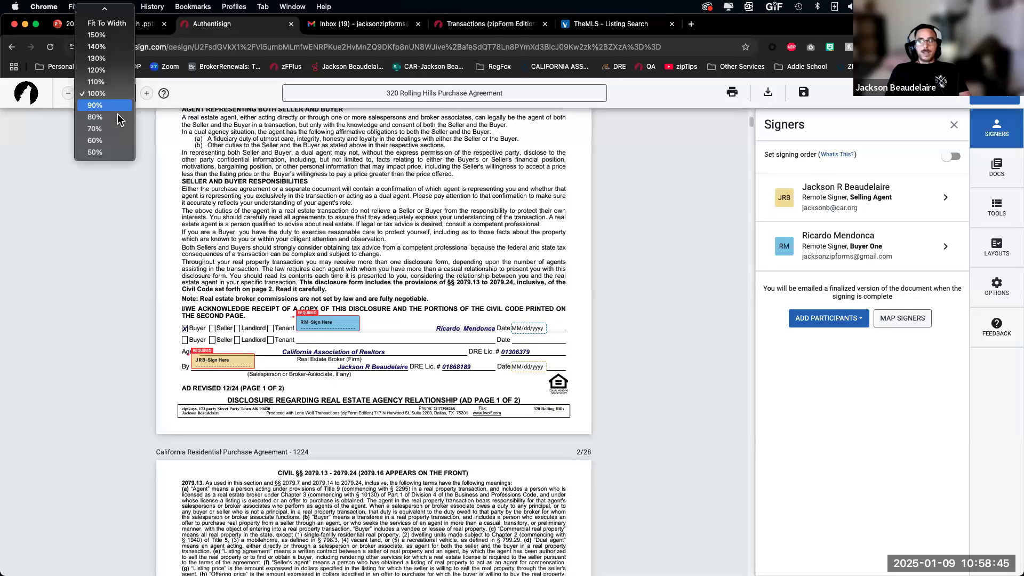
{"action": "left_click", "coordinate": [118, 26]}
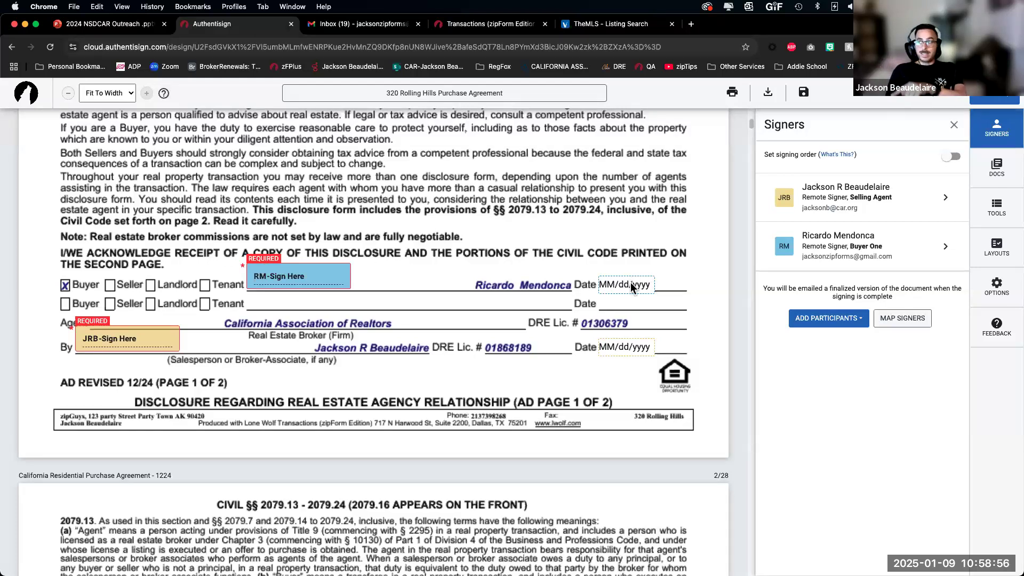
{"action": "scroll", "coordinate": [630, 285], "scroll_direction": "down", "scroll_amount": 20}
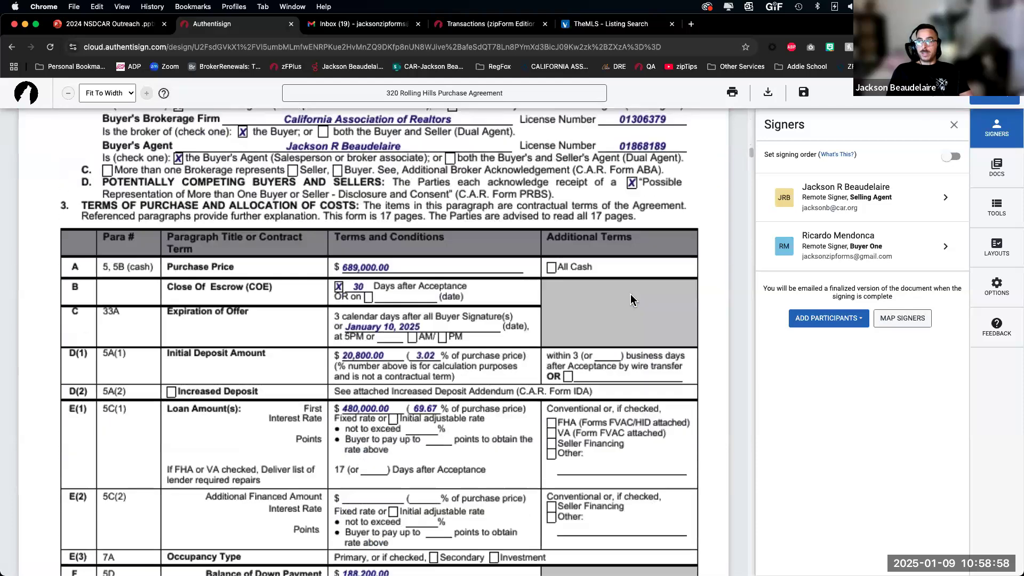
{"action": "scroll", "coordinate": [630, 298], "scroll_direction": "down", "scroll_amount": 5}
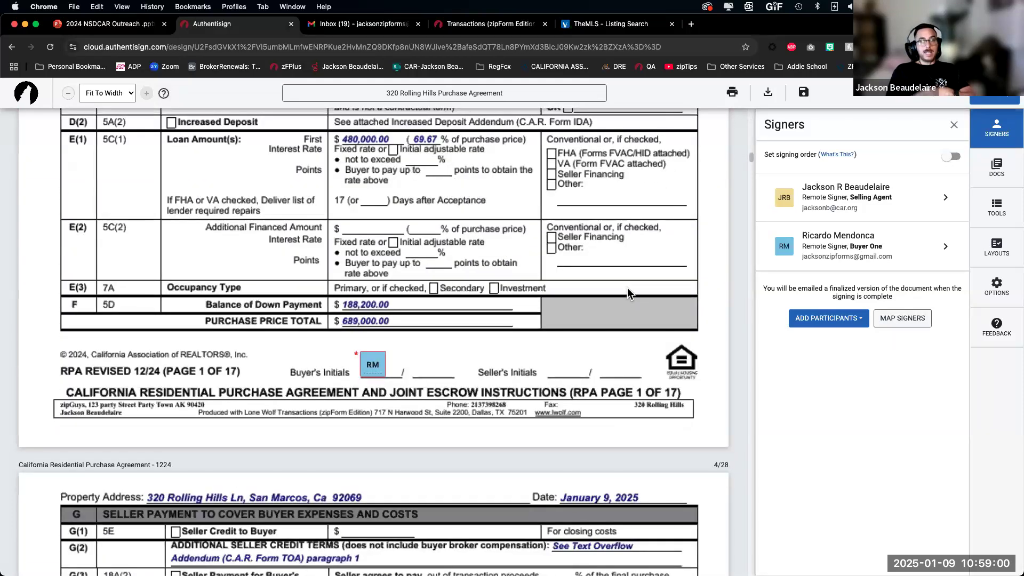
{"action": "scroll", "coordinate": [627, 288], "scroll_direction": "up", "scroll_amount": 20}
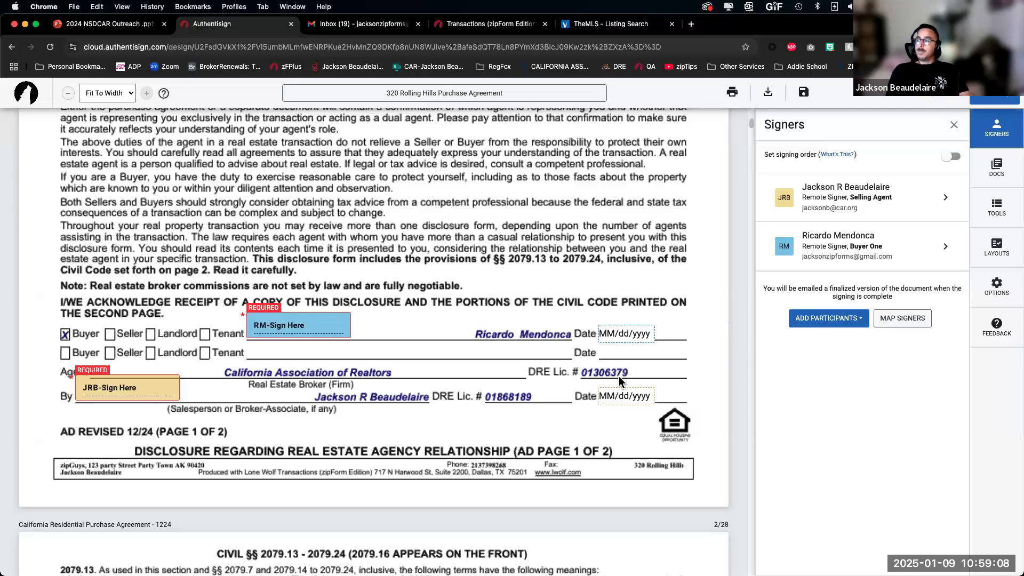
Step: Scroll down the purchase agreement to the blank area below the Buyer/Date line on the advisory page
{"action": "scroll", "coordinate": [619, 378], "scroll_direction": "down", "scroll_amount": 1}
{"action": "scroll", "coordinate": [620, 381], "scroll_direction": "down", "scroll_amount": 15}
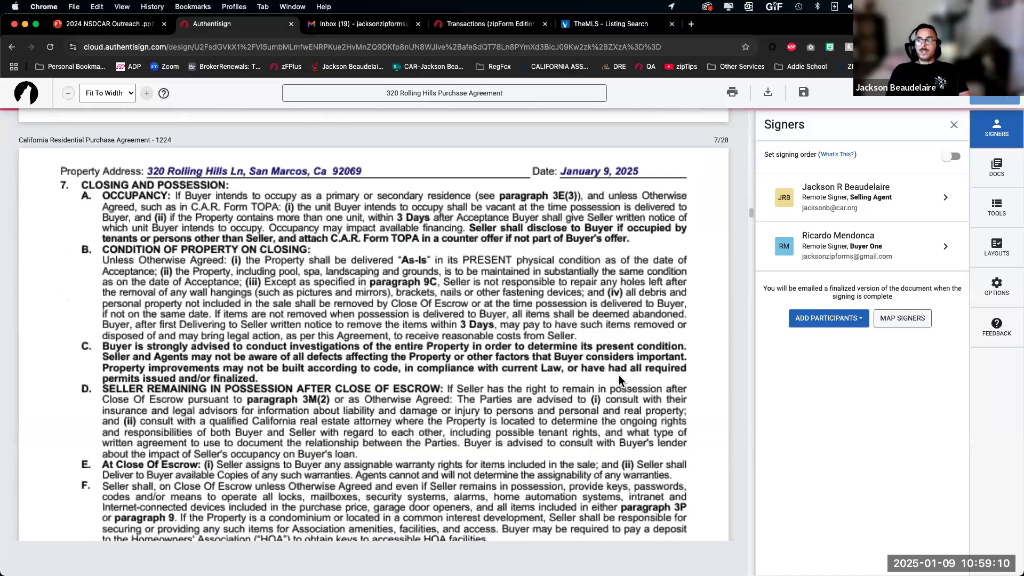
{"action": "scroll", "coordinate": [619, 375], "scroll_direction": "down", "scroll_amount": 20}
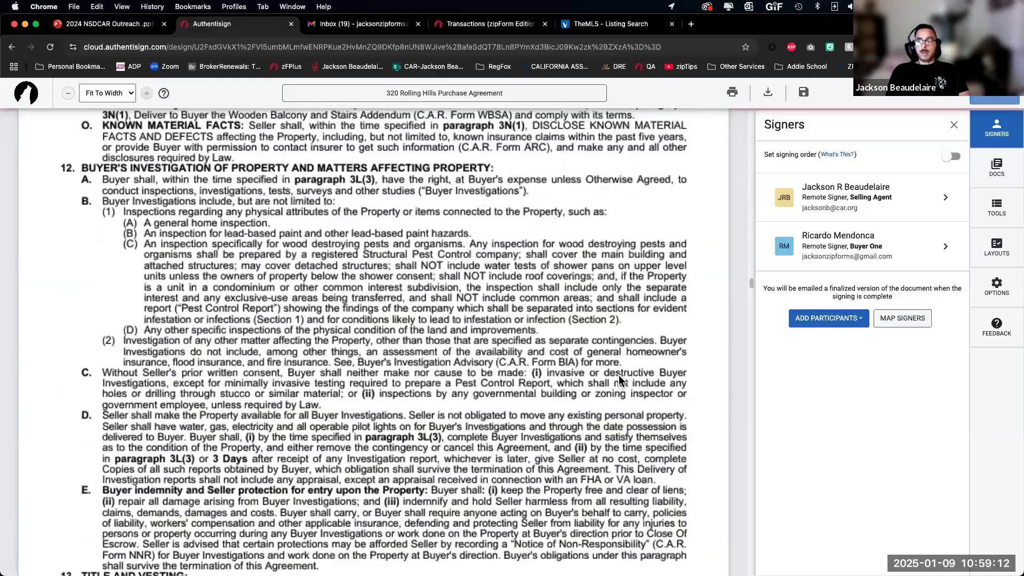
{"action": "scroll", "coordinate": [618, 373], "scroll_direction": "down", "scroll_amount": 20}
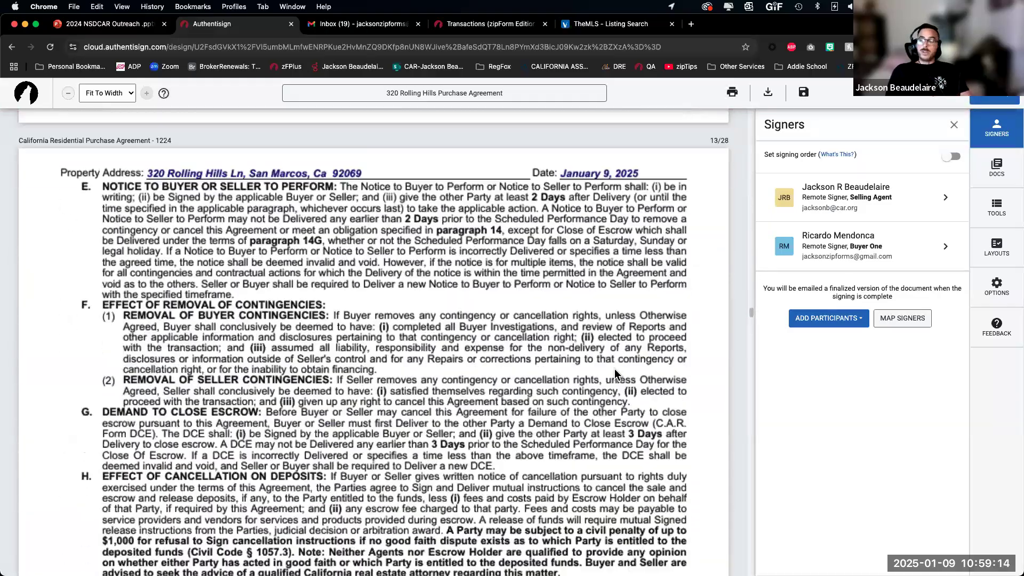
{"action": "scroll", "coordinate": [614, 374], "scroll_direction": "down", "scroll_amount": 20}
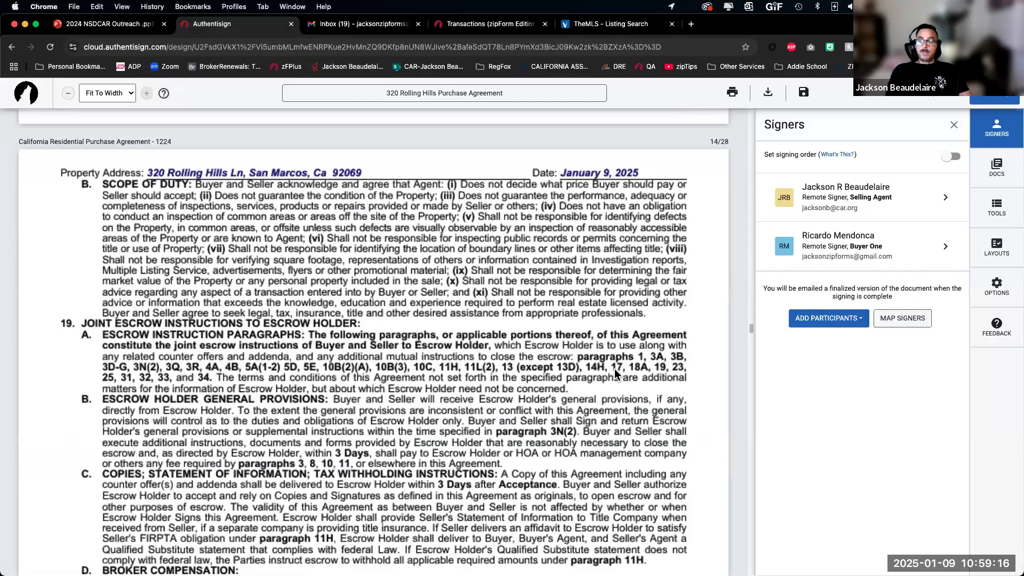
{"action": "scroll", "coordinate": [614, 369], "scroll_direction": "down", "scroll_amount": 20}
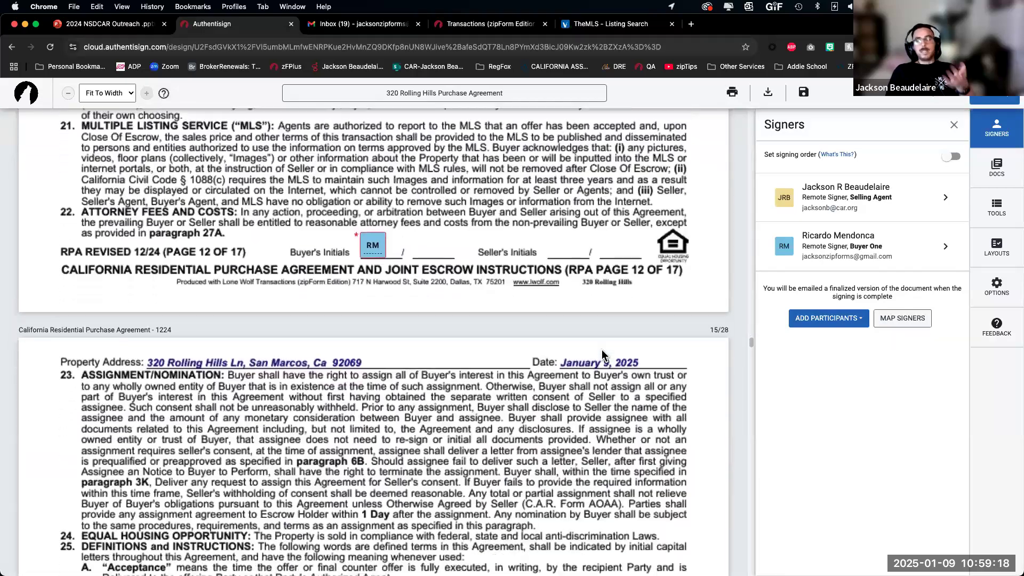
{"action": "scroll", "coordinate": [600, 348], "scroll_direction": "down", "scroll_amount": 20}
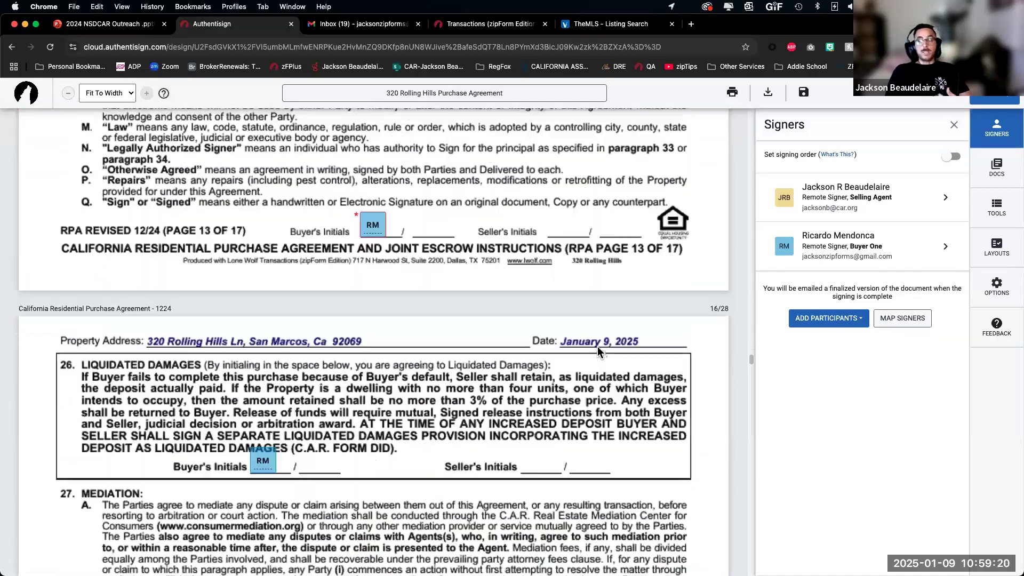
{"action": "scroll", "coordinate": [597, 350], "scroll_direction": "down", "scroll_amount": 20}
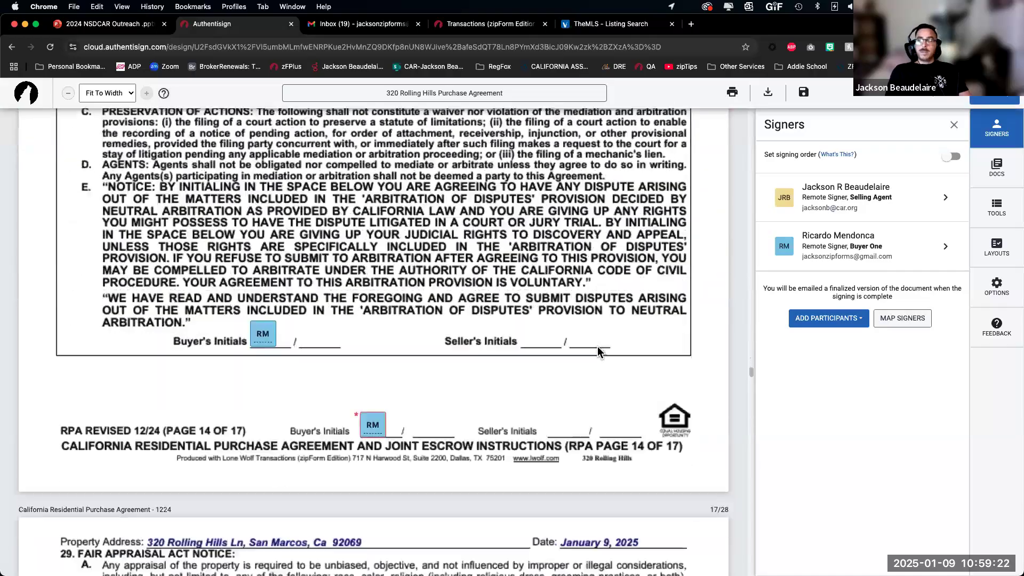
{"action": "scroll", "coordinate": [597, 346], "scroll_direction": "down", "scroll_amount": 20}
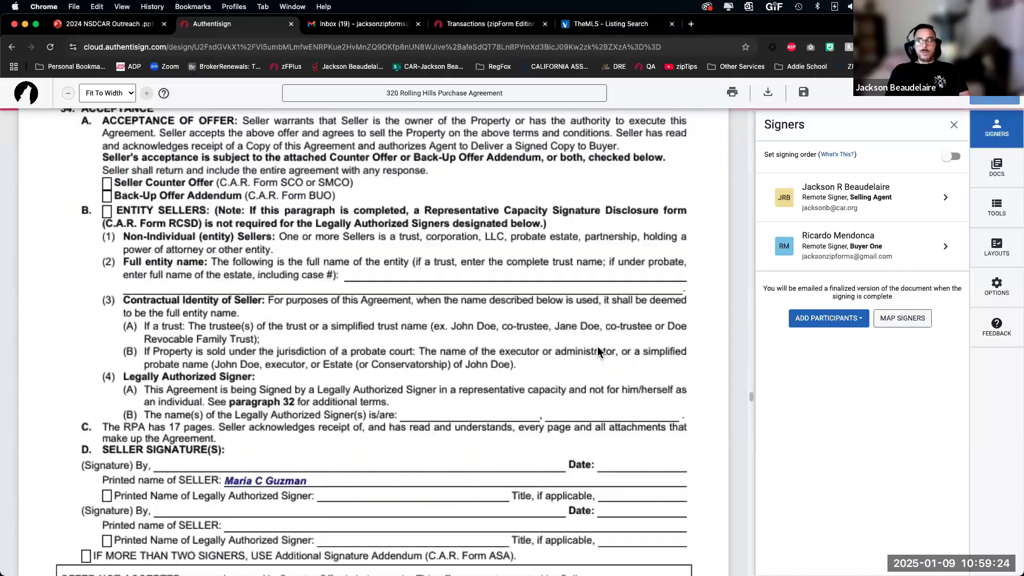
{"action": "scroll", "coordinate": [593, 347], "scroll_direction": "down", "scroll_amount": 4}
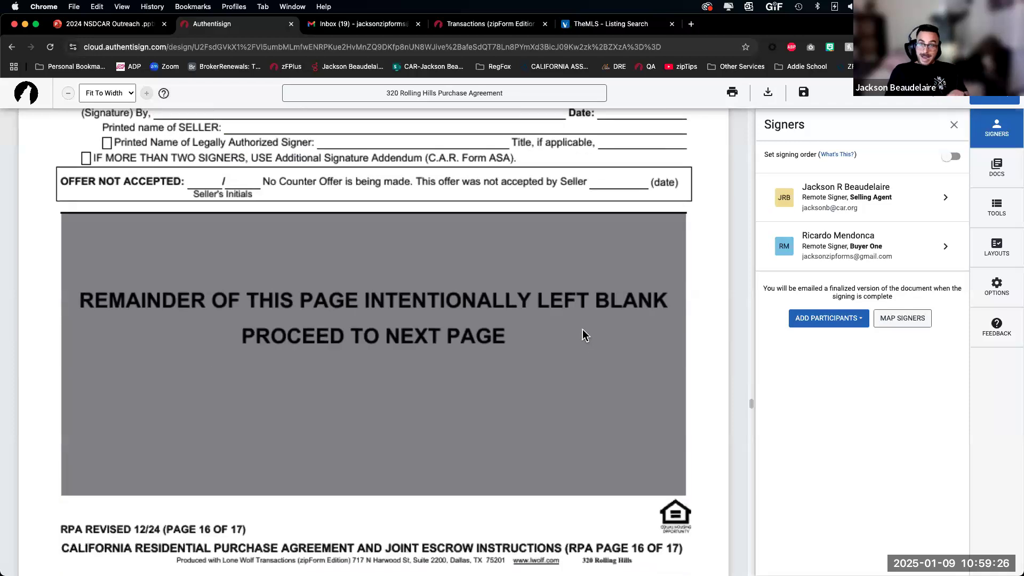
{"action": "scroll", "coordinate": [583, 331], "scroll_direction": "down", "scroll_amount": 4}
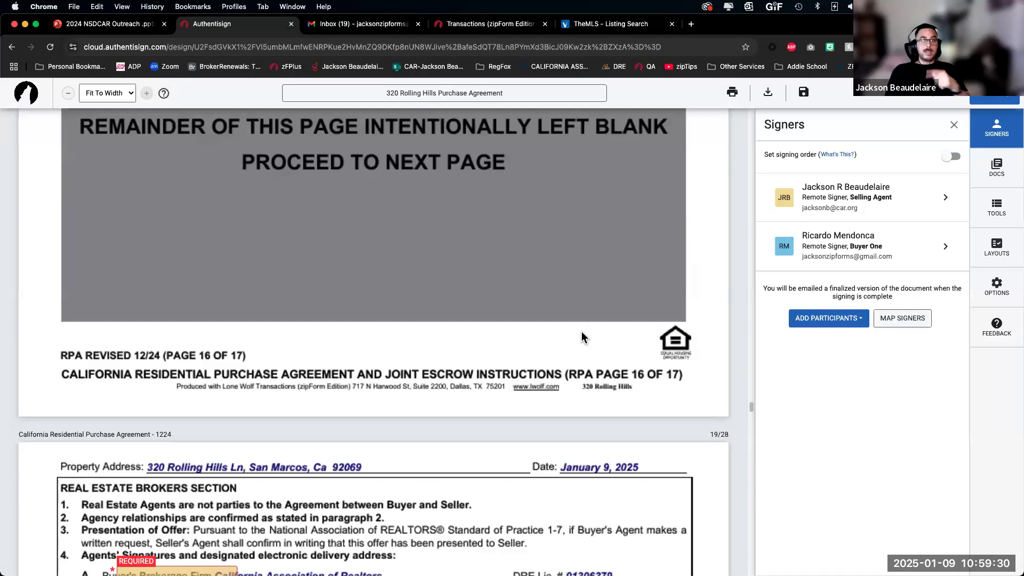
{"action": "scroll", "coordinate": [581, 332], "scroll_direction": "down", "scroll_amount": 8}
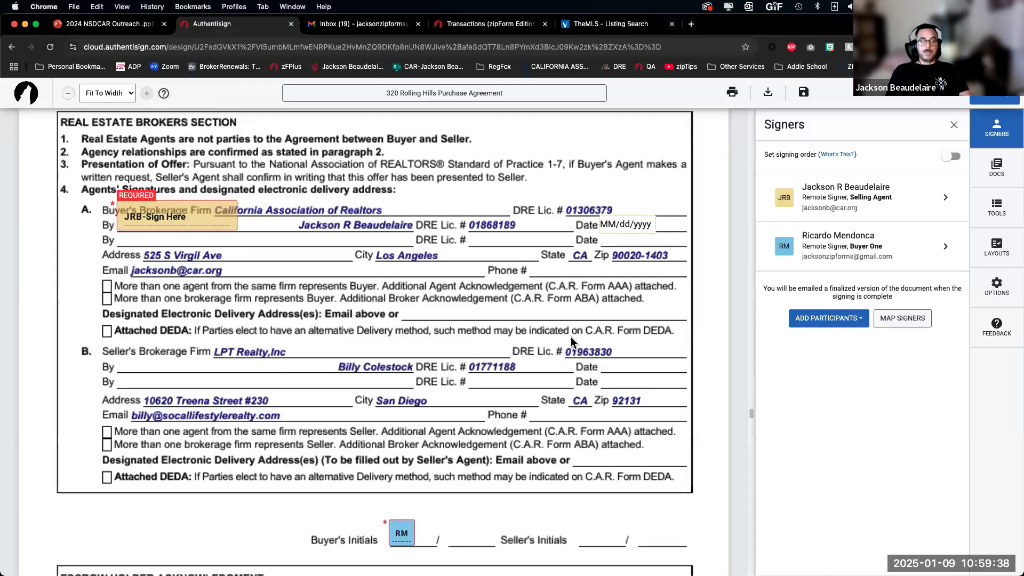
{"action": "scroll", "coordinate": [571, 338], "scroll_direction": "down", "scroll_amount": 15}
{"action": "scroll", "coordinate": [571, 337], "scroll_direction": "down", "scroll_amount": 15}
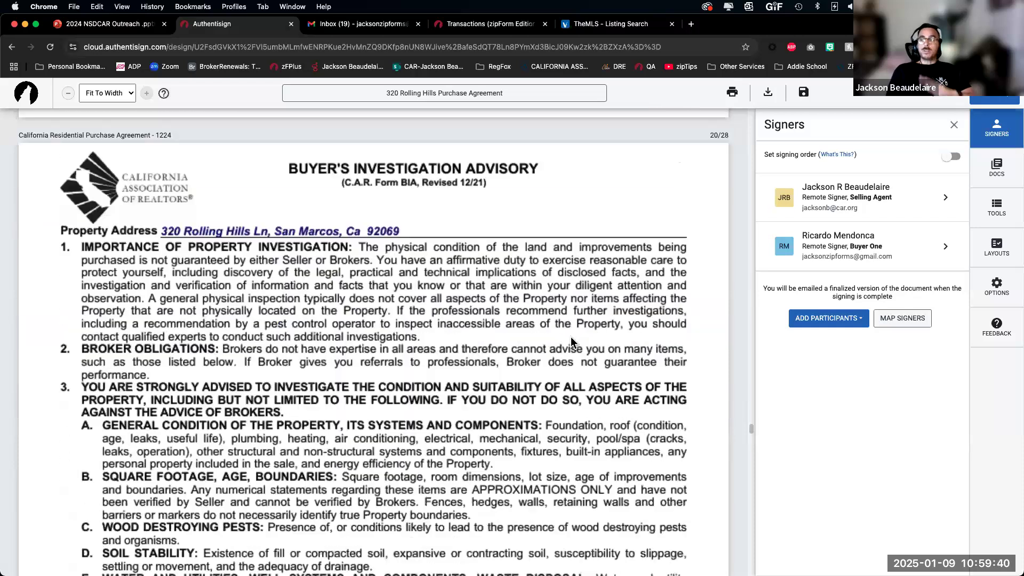
{"action": "scroll", "coordinate": [570, 336], "scroll_direction": "up", "scroll_amount": 1}
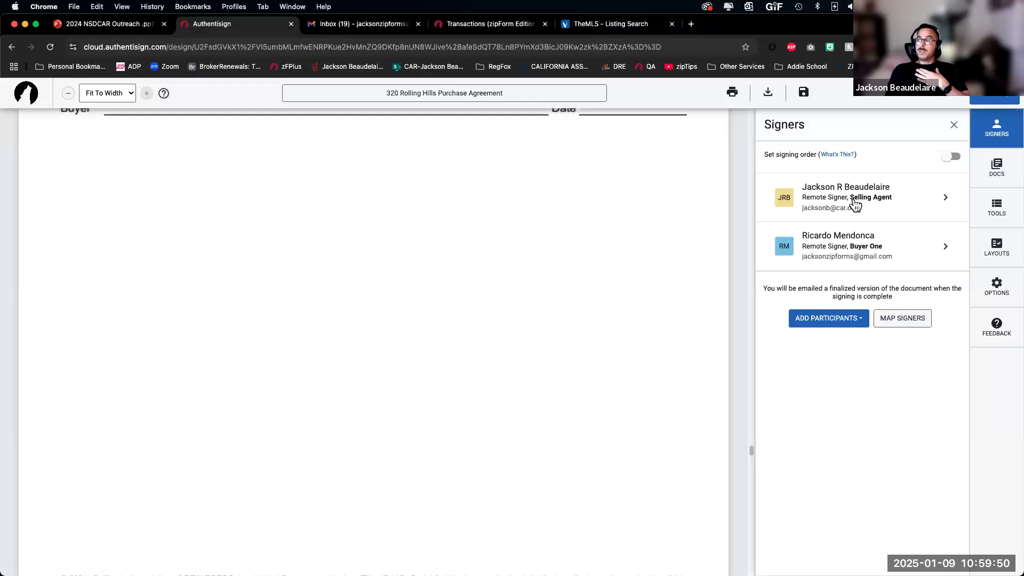
Step: Place a Buyer One sign-here field with its date and time fields in the blank area
{"action": "left_click", "coordinate": [993, 210]}
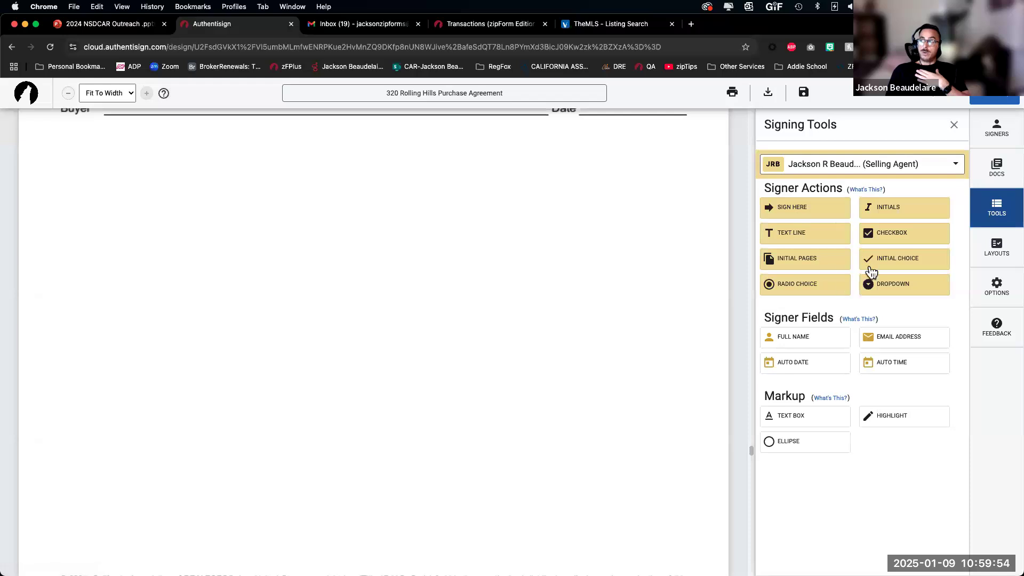
{"action": "left_click", "coordinate": [856, 165]}
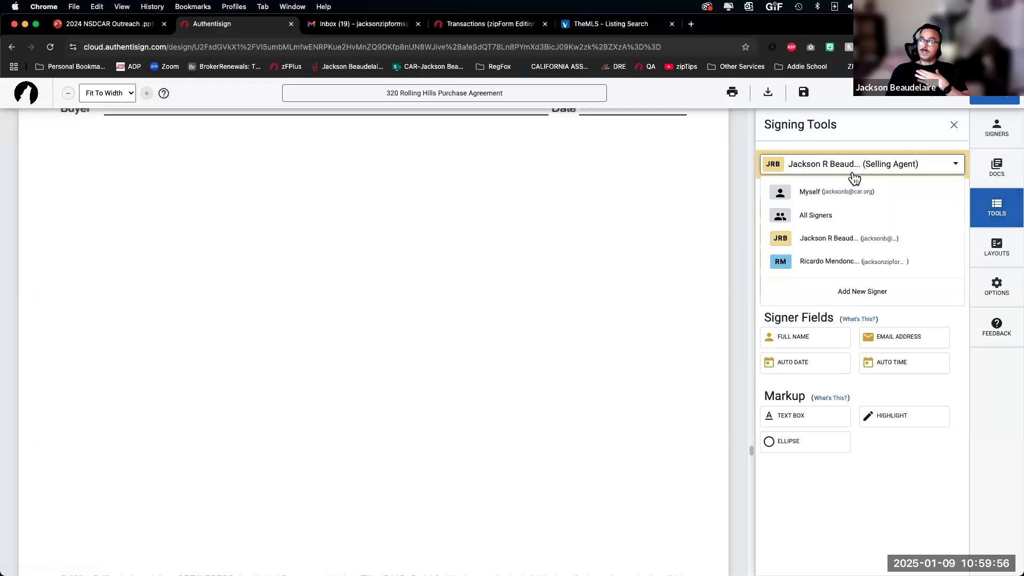
{"action": "left_click", "coordinate": [828, 266]}
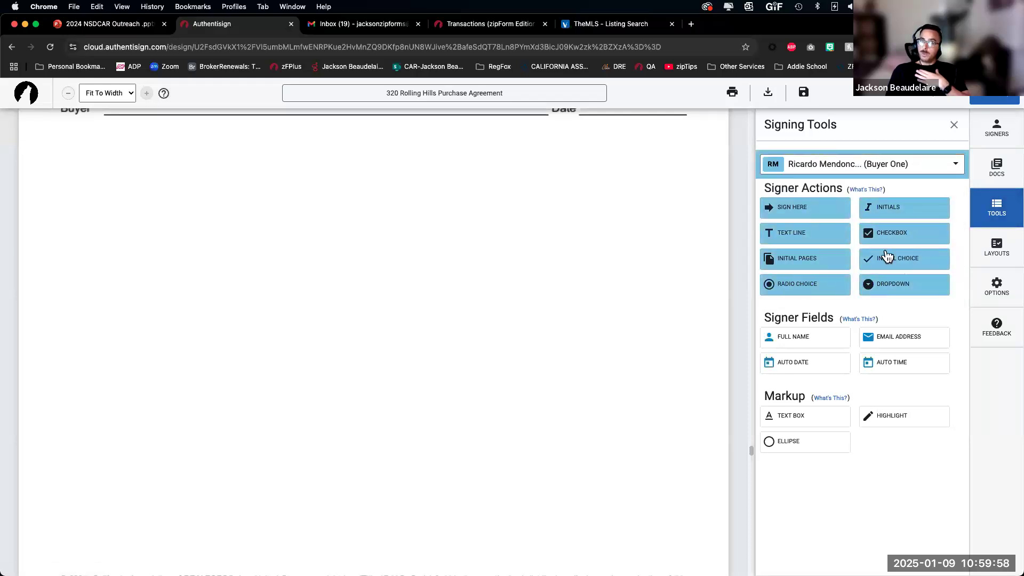
{"action": "left_click_drag", "start_coordinate": [811, 213], "coordinate": [66, 172]}
{"action": "left_click_drag", "start_coordinate": [230, 193], "coordinate": [92, 235]}
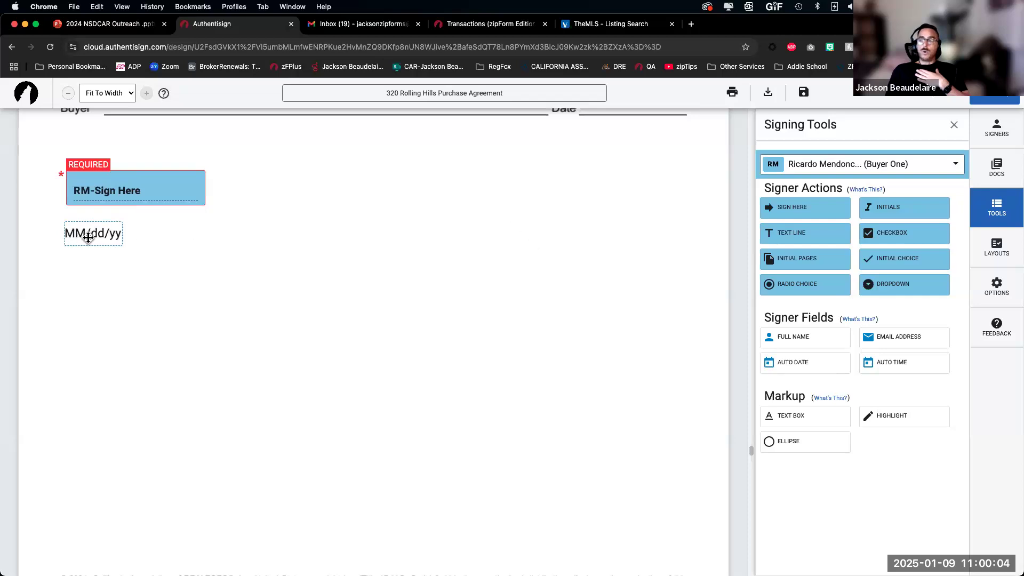
{"action": "left_click_drag", "start_coordinate": [268, 304], "coordinate": [138, 221]}
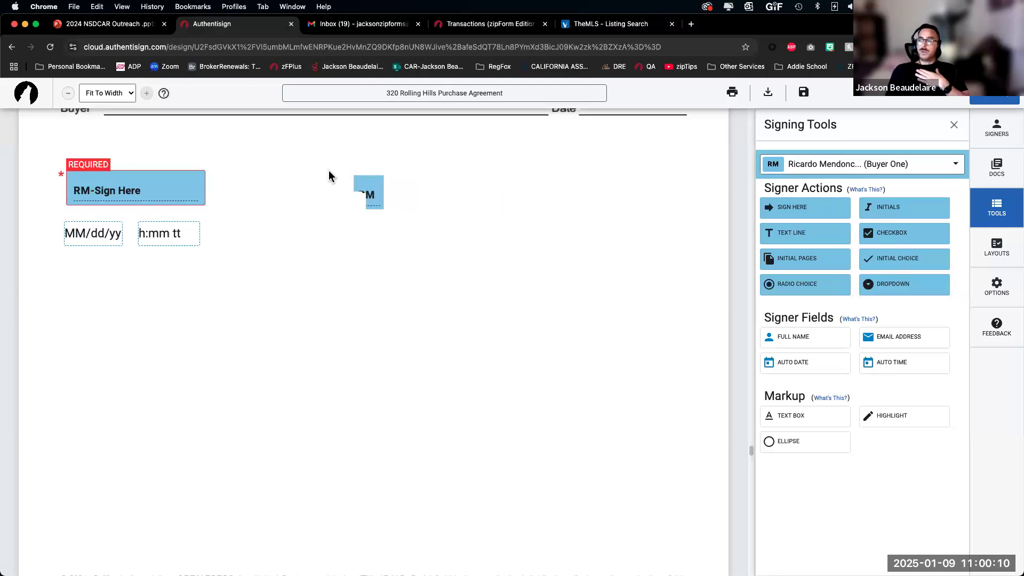
Step: Add the buyer's initials, full name, email address and text entry fields near the signature
{"action": "left_click", "coordinate": [282, 166]}
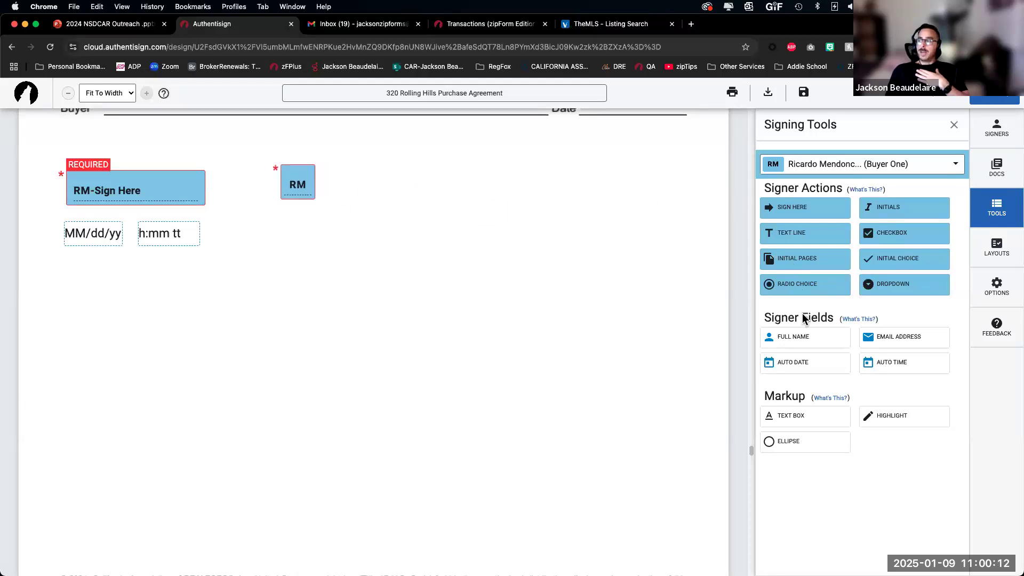
{"action": "left_click", "coordinate": [778, 338]}
{"action": "left_click", "coordinate": [260, 204]}
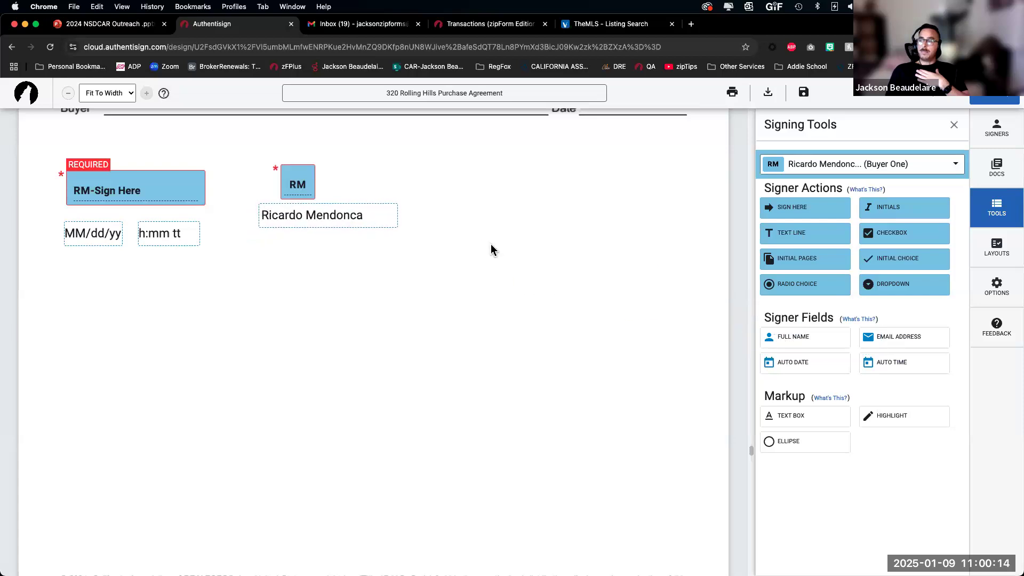
{"action": "left_click", "coordinate": [804, 363]}
{"action": "left_click", "coordinate": [336, 319]}
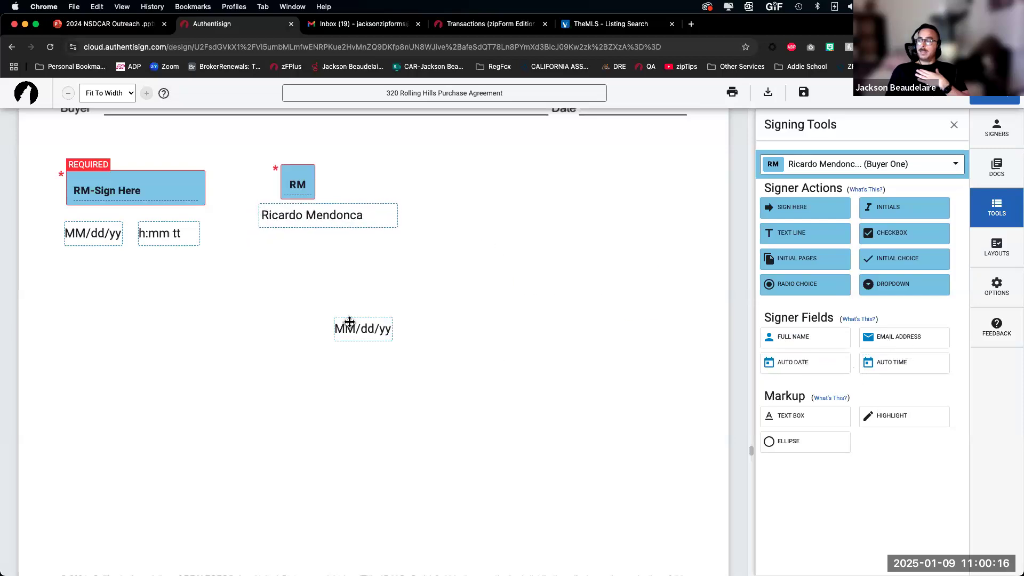
{"action": "left_click", "coordinate": [391, 331]}
{"action": "left_click", "coordinate": [342, 299]}
{"action": "left_click", "coordinate": [877, 336]}
{"action": "left_click", "coordinate": [403, 239]}
{"action": "left_click", "coordinate": [821, 241]}
{"action": "left_click", "coordinate": [438, 163]}
{"action": "left_click_drag", "start_coordinate": [510, 166], "coordinate": [509, 172]}
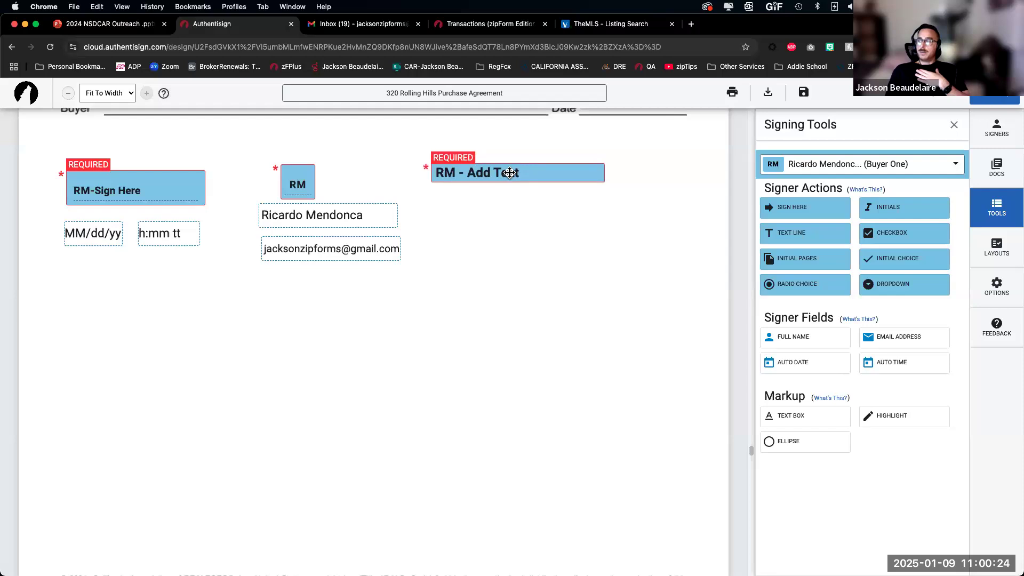
Step: Make the buyer's text field multi-line with the tooltip 'Tell me about YOU!'
{"action": "left_click", "coordinate": [509, 173]}
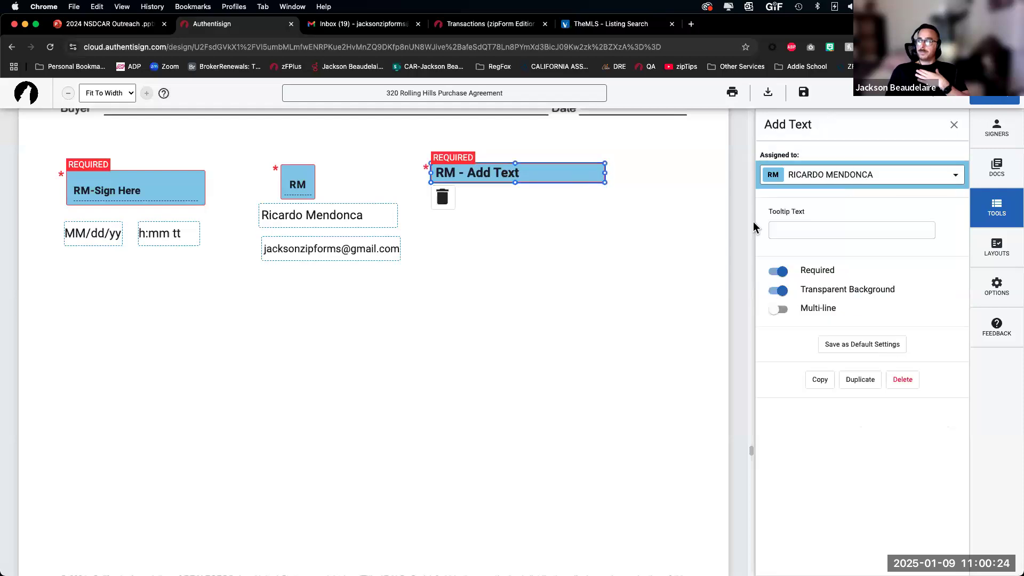
{"action": "left_click", "coordinate": [776, 310]}
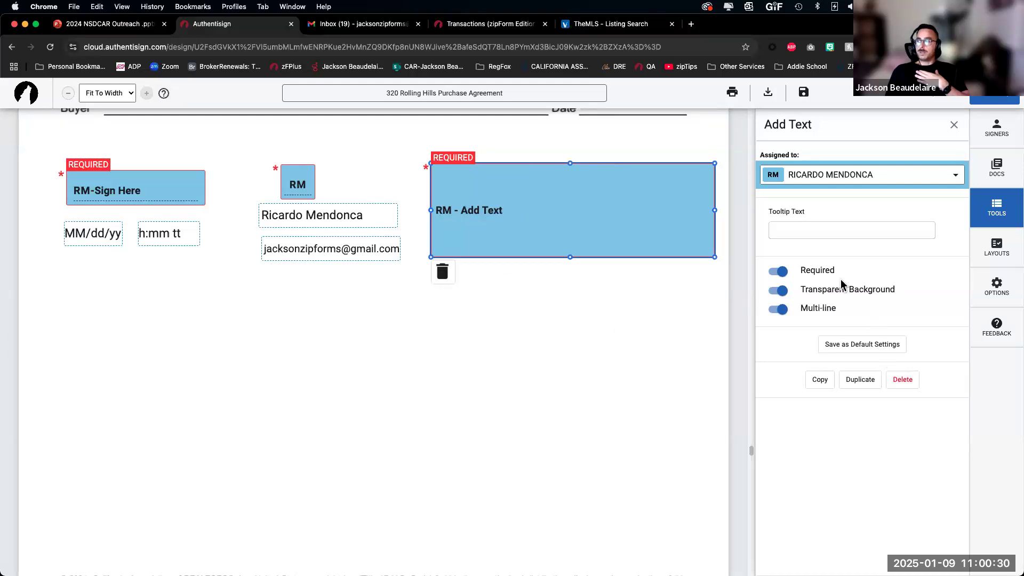
{"action": "left_click", "coordinate": [805, 234]}
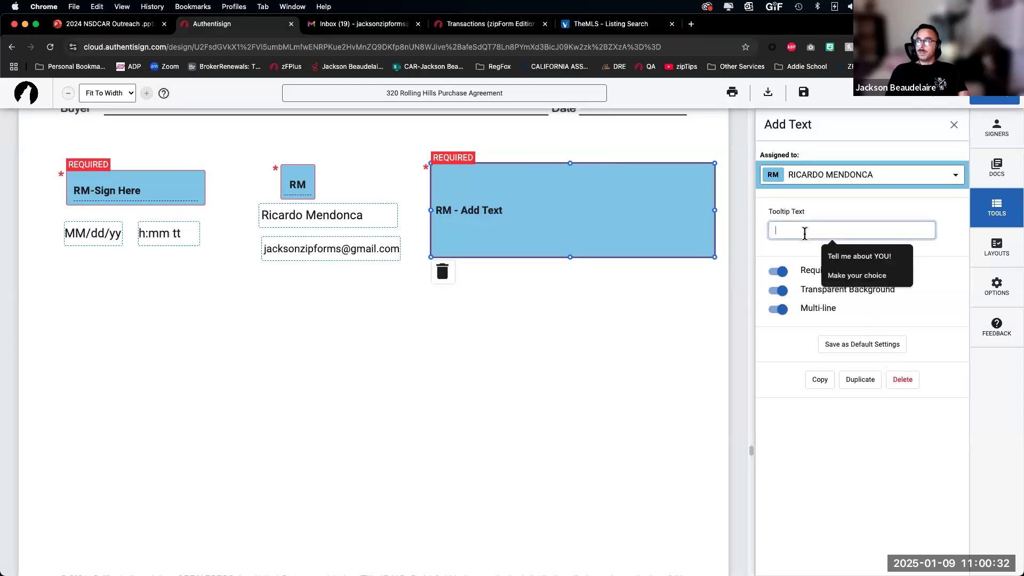
{"action": "left_click", "coordinate": [821, 249]}
{"action": "left_click", "coordinate": [688, 357]}
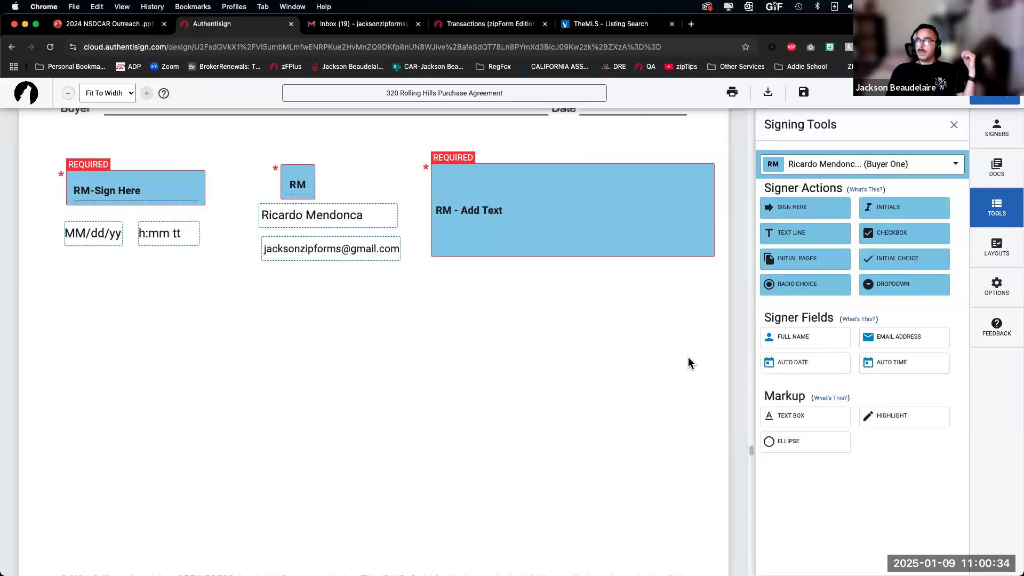
{"action": "left_click", "coordinate": [549, 225]}
{"action": "left_click", "coordinate": [582, 293]}
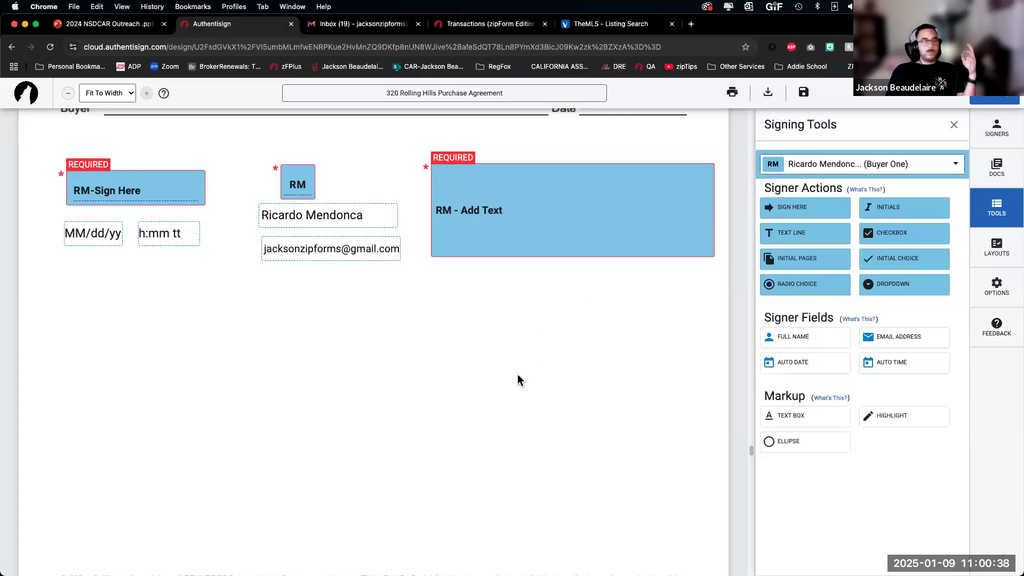
Step: Place a selling agent sign-here field at the left, below the buyer's fields
{"action": "left_click", "coordinate": [949, 165]}
{"action": "left_click", "coordinate": [846, 246]}
{"action": "left_click", "coordinate": [800, 207]}
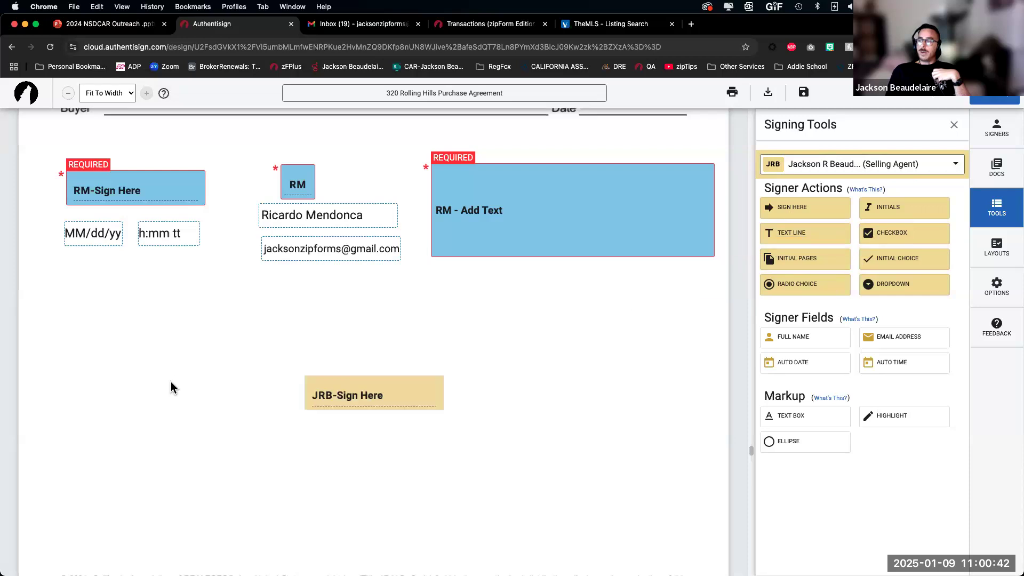
{"action": "left_click", "coordinate": [51, 334]}
Step: Arrange the selling agent's date, time, email and full name fields below his signature
{"action": "left_click_drag", "start_coordinate": [230, 356], "coordinate": [94, 396]}
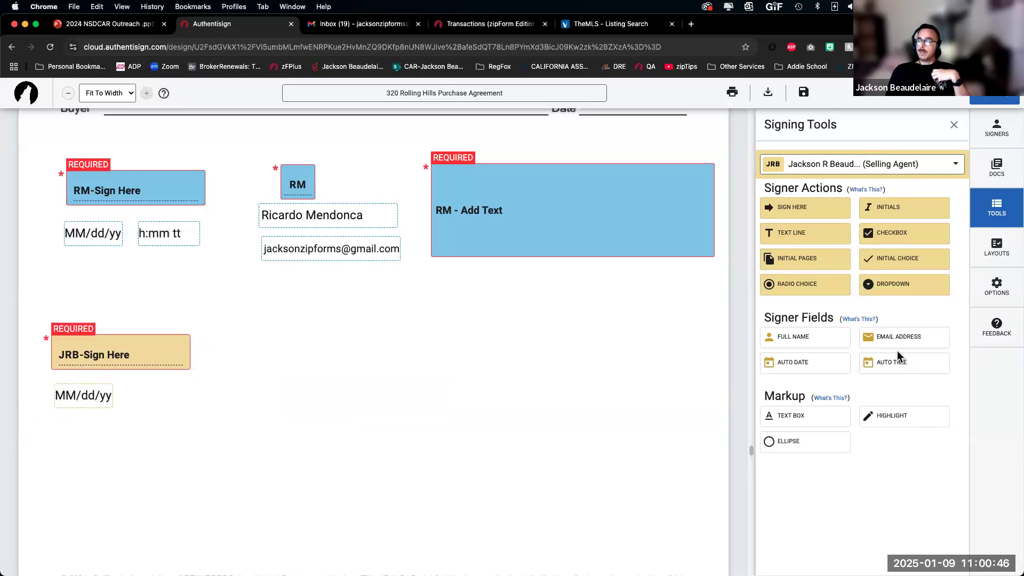
{"action": "left_click", "coordinate": [128, 386]}
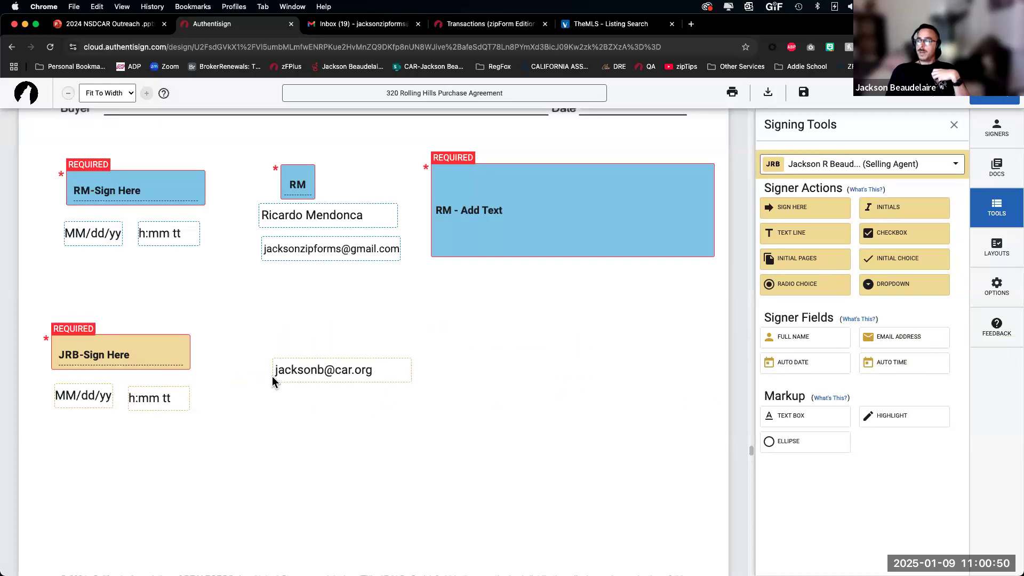
{"action": "left_click", "coordinate": [275, 377]}
{"action": "left_click", "coordinate": [836, 345]}
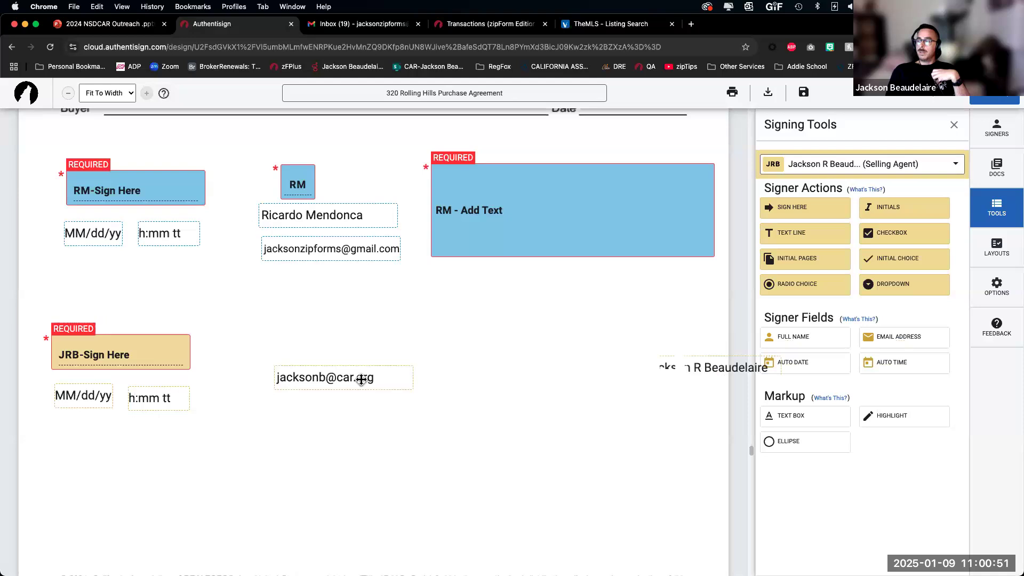
{"action": "left_click", "coordinate": [279, 406]}
{"action": "left_click", "coordinate": [803, 210]}
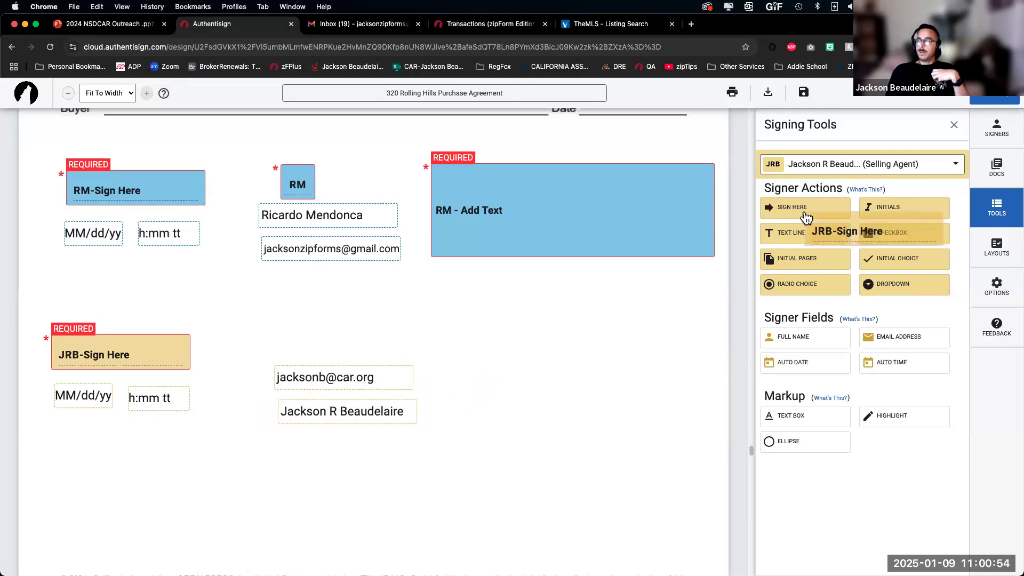
{"action": "left_click", "coordinate": [598, 355]}
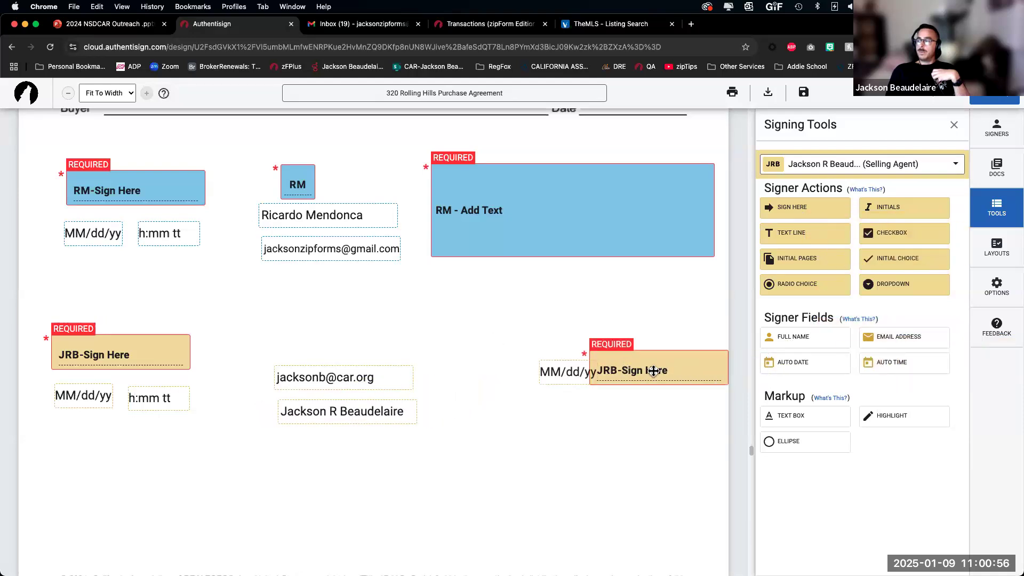
{"action": "left_click", "coordinate": [648, 370]}
{"action": "left_click", "coordinate": [600, 404]}
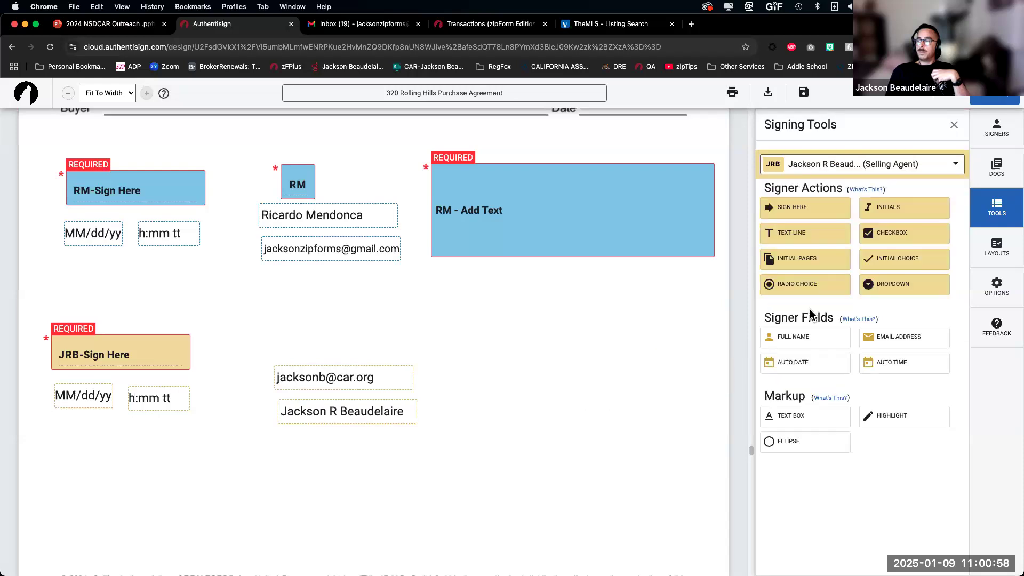
Step: Add the selling agent's initials and a multi-line text field to the right of his fields
{"action": "left_click", "coordinate": [877, 209]}
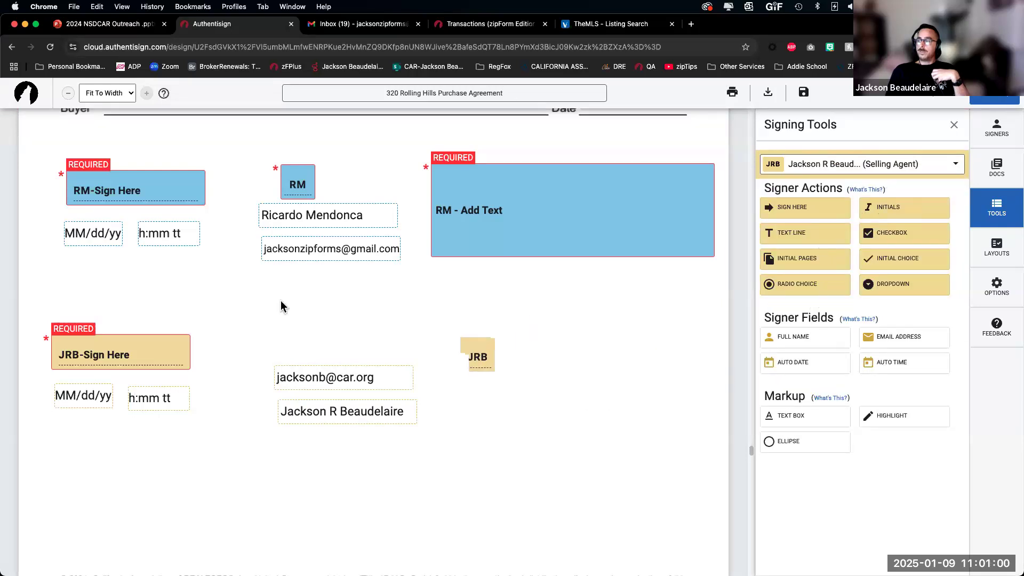
{"action": "left_click", "coordinate": [280, 316]}
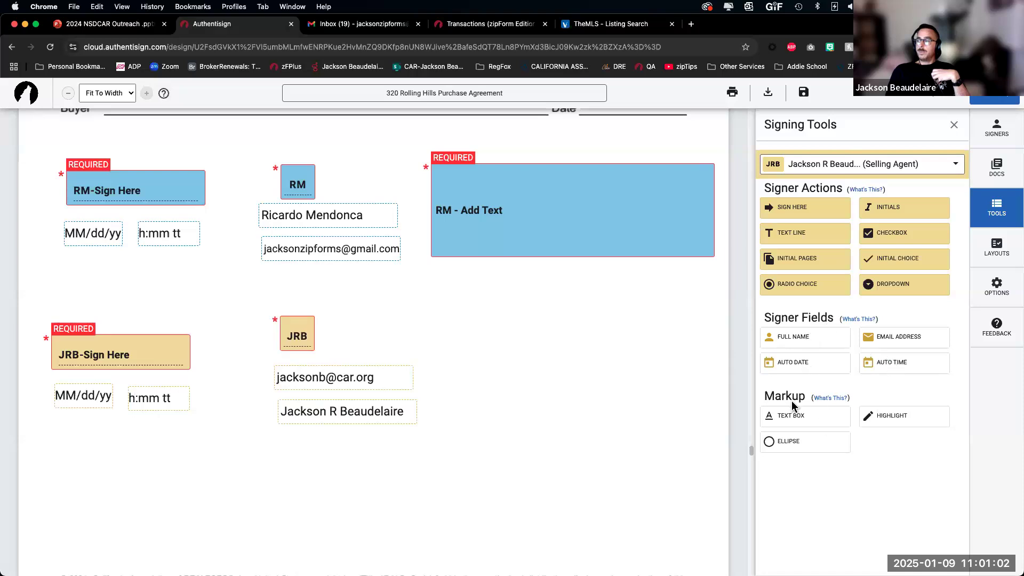
{"action": "left_click", "coordinate": [795, 241]}
{"action": "left_click", "coordinate": [454, 337]}
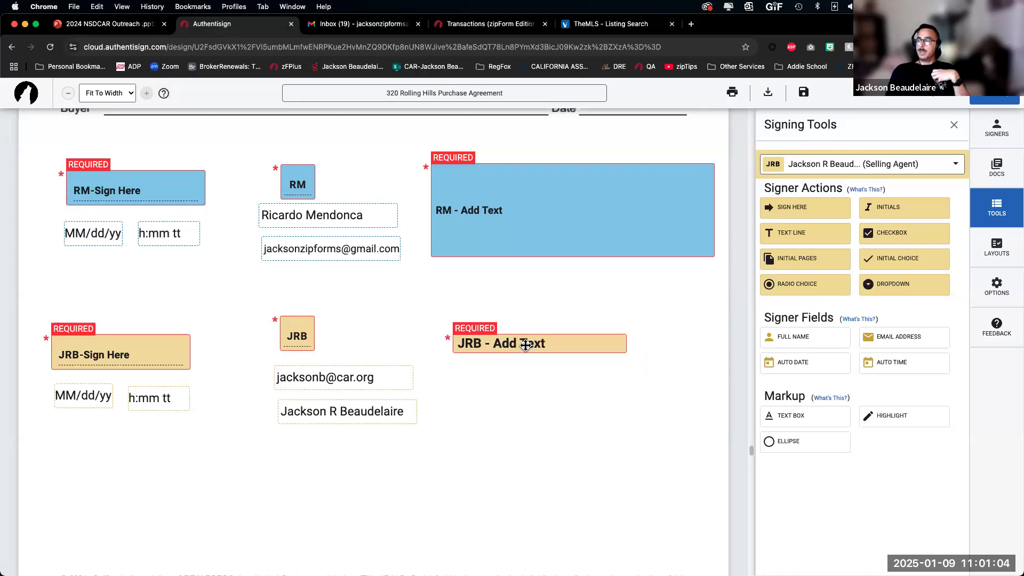
{"action": "left_click", "coordinate": [778, 309]}
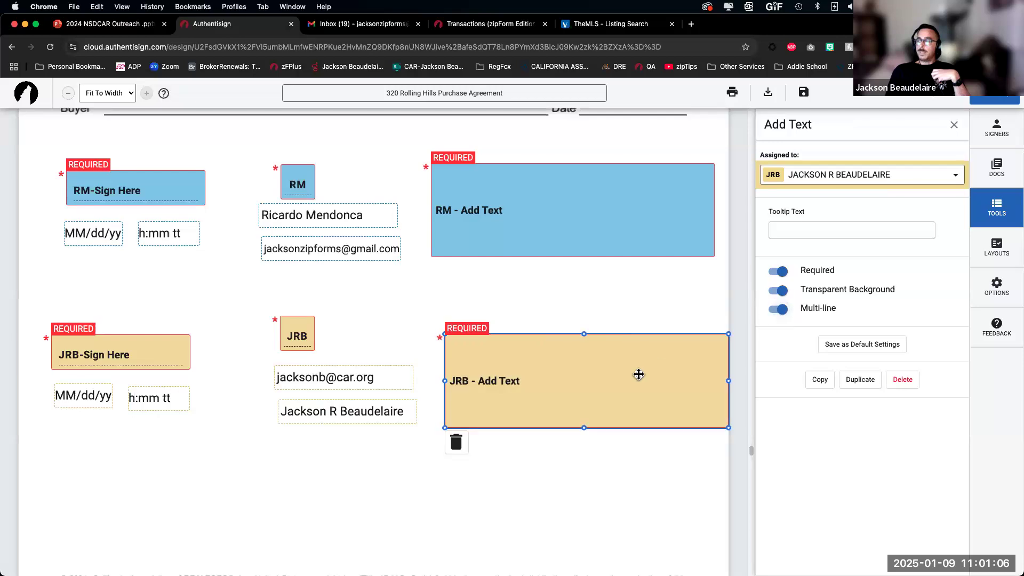
{"action": "left_click_drag", "start_coordinate": [623, 380], "coordinate": [615, 383]}
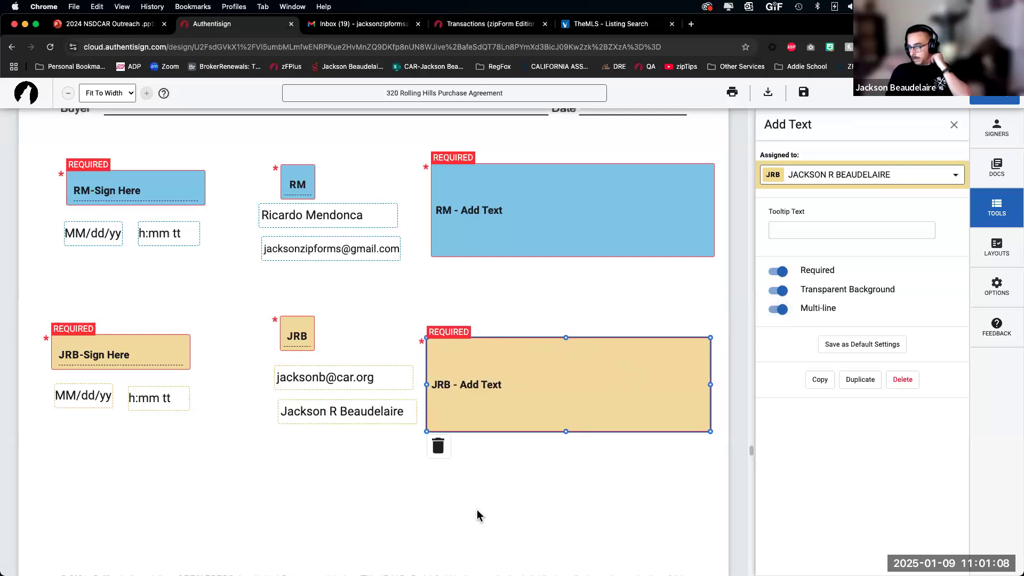
{"action": "left_click", "coordinate": [235, 372]}
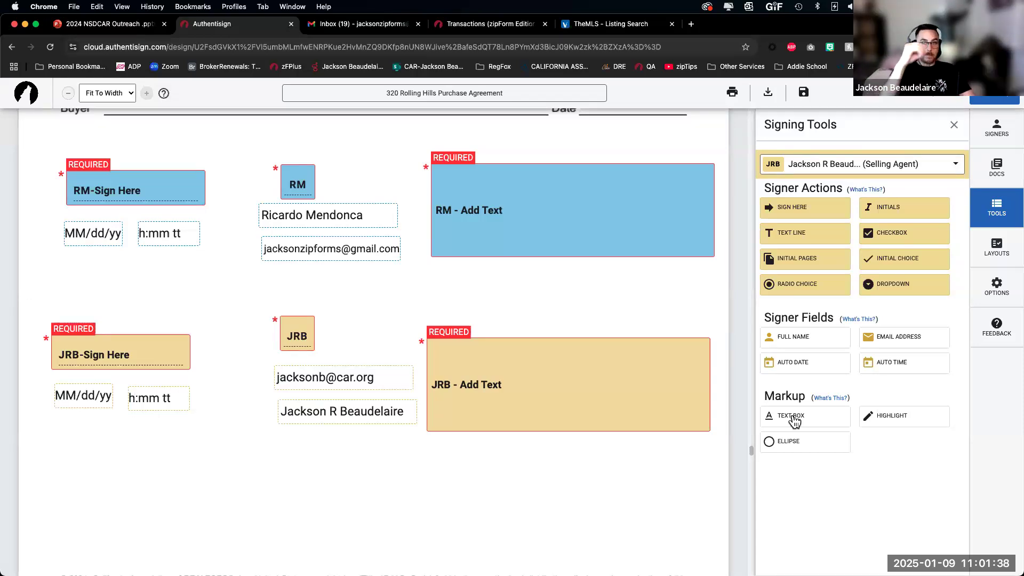
Step: Add a markup text box reading 'This is MARKUP' below the agent's fields
{"action": "left_click", "coordinate": [800, 419]}
{"action": "left_click", "coordinate": [338, 491]}
{"action": "left_click", "coordinate": [339, 492]}
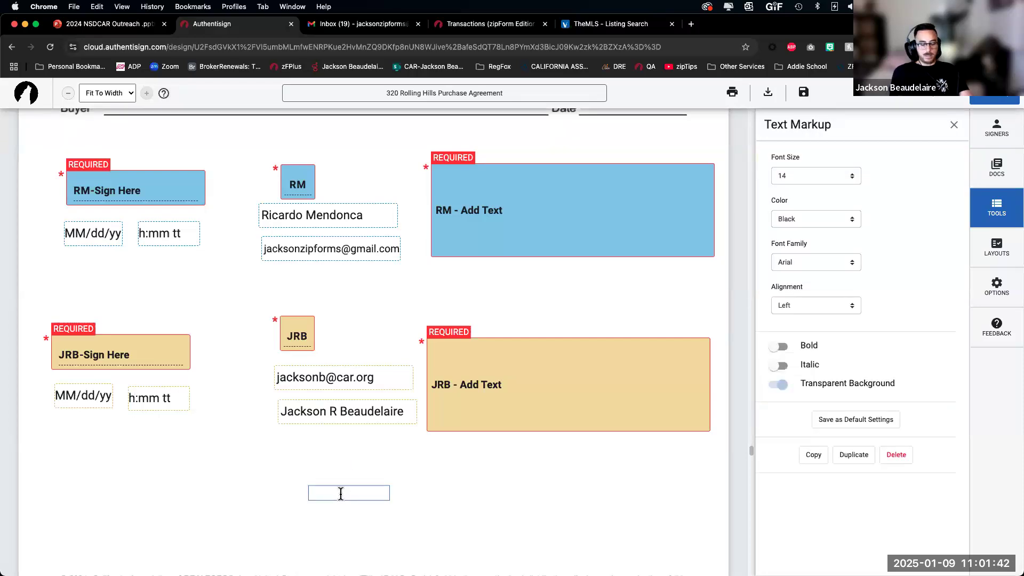
{"action": "type", "text": "This is MARKIP"}
{"action": "key", "text": "BackSpace"}
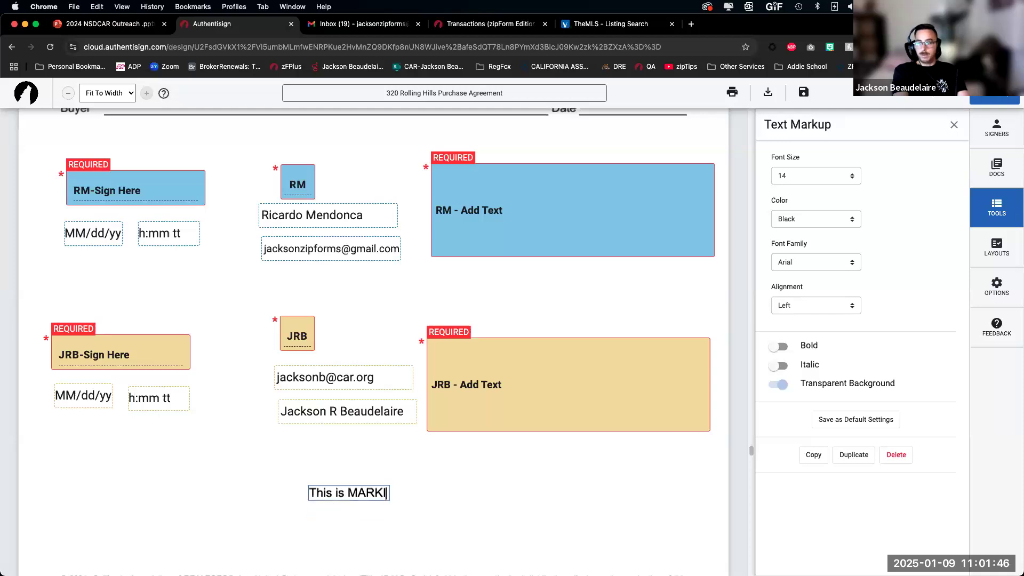
{"action": "type", "text": "UP"}
{"action": "left_click", "coordinate": [410, 479]}
{"action": "left_click", "coordinate": [382, 497]}
{"action": "left_click_drag", "start_coordinate": [392, 499], "coordinate": [443, 494]}
Step: Format the markup text as 20-point bold red Times New Roman and shift it left
{"action": "left_click", "coordinate": [816, 180]}
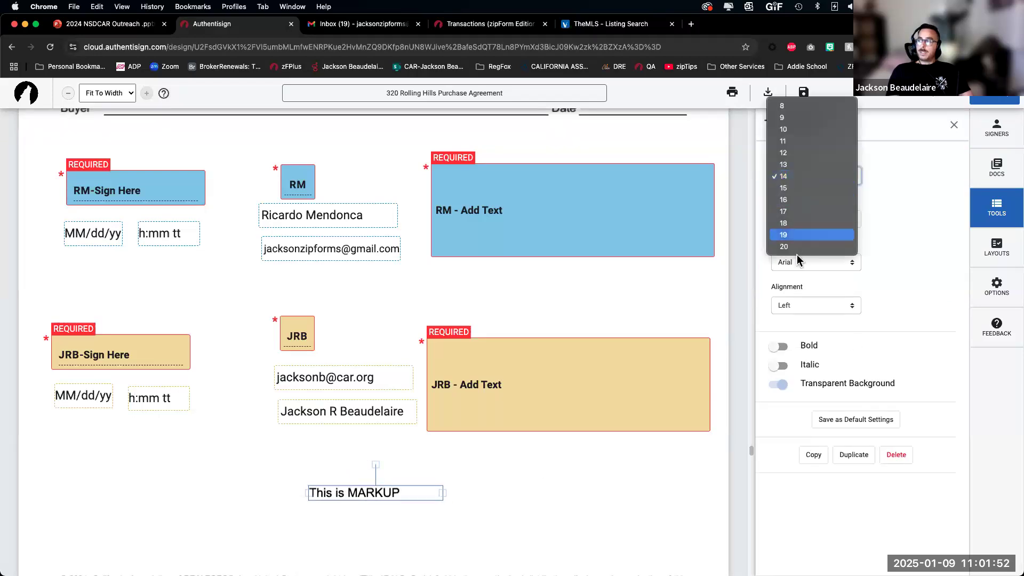
{"action": "left_click", "coordinate": [798, 241]}
{"action": "left_click", "coordinate": [798, 224]}
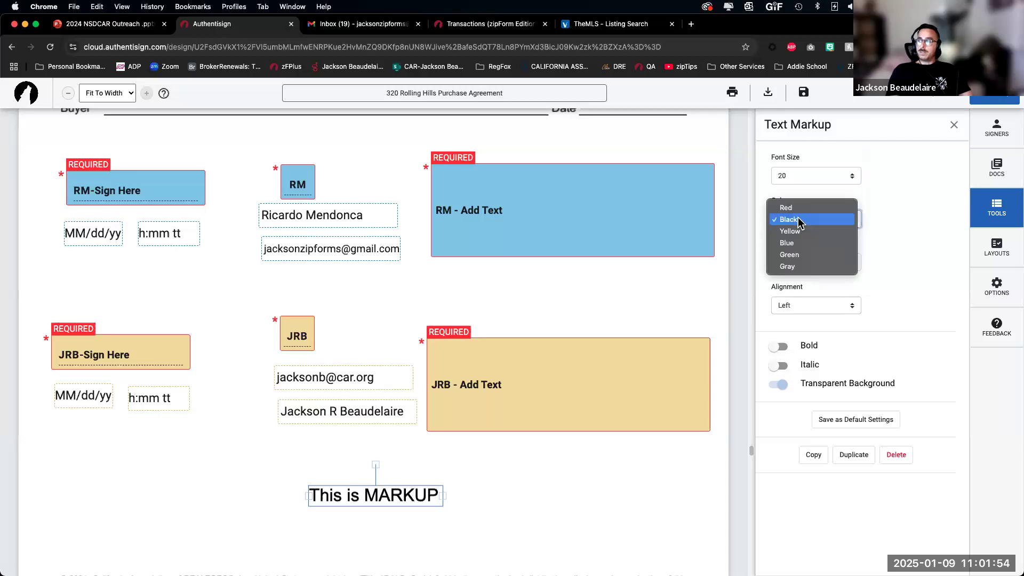
{"action": "left_click", "coordinate": [789, 205]}
{"action": "left_click", "coordinate": [782, 348]}
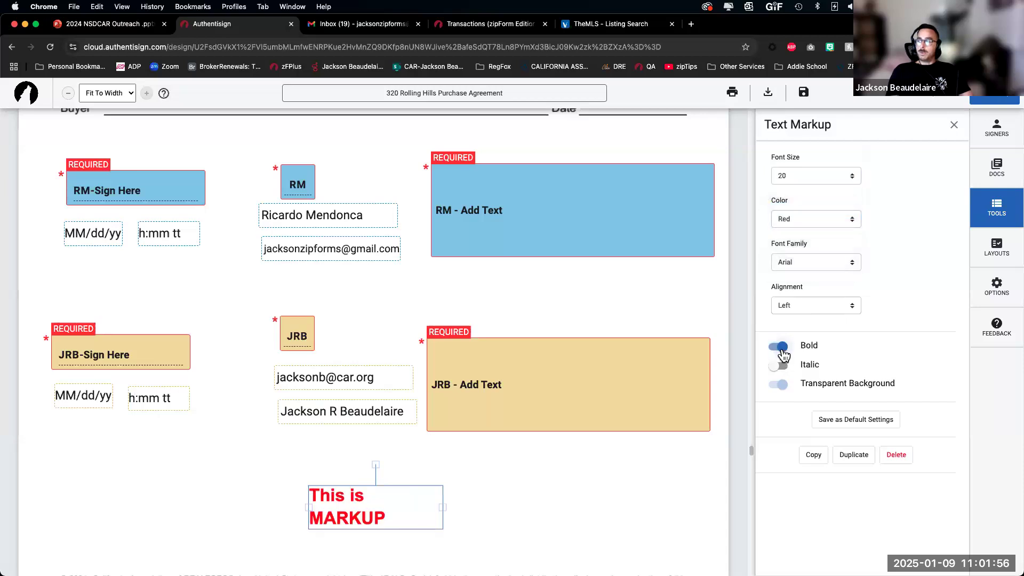
{"action": "left_click", "coordinate": [819, 260]}
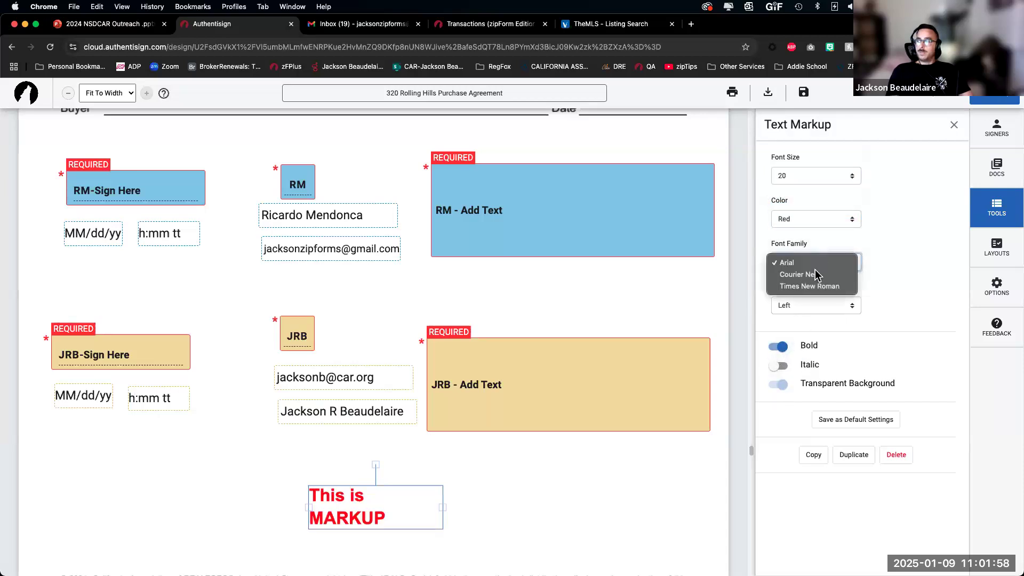
{"action": "left_click", "coordinate": [816, 281]}
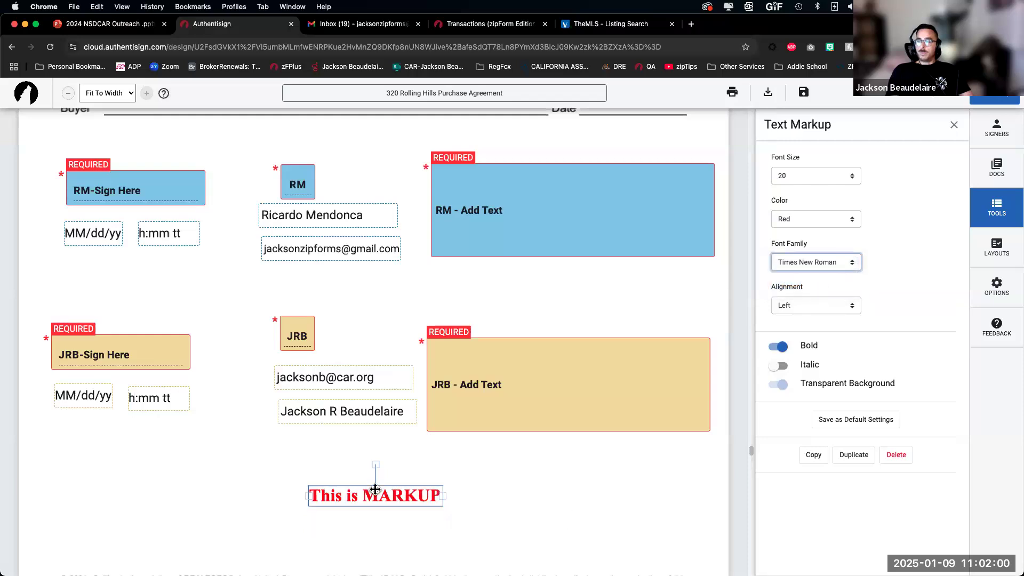
{"action": "left_click_drag", "start_coordinate": [368, 490], "coordinate": [313, 496]}
{"action": "left_click", "coordinate": [439, 515]}
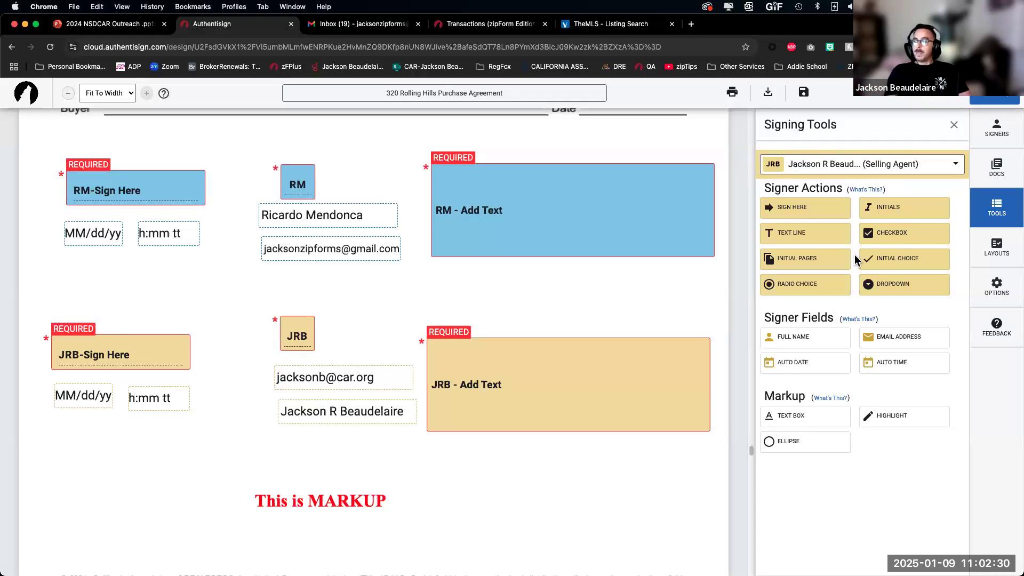
Step: Highlight the 'This is MARKUP' text in yellow and draw an ellipse around it
{"action": "left_click", "coordinate": [879, 421]}
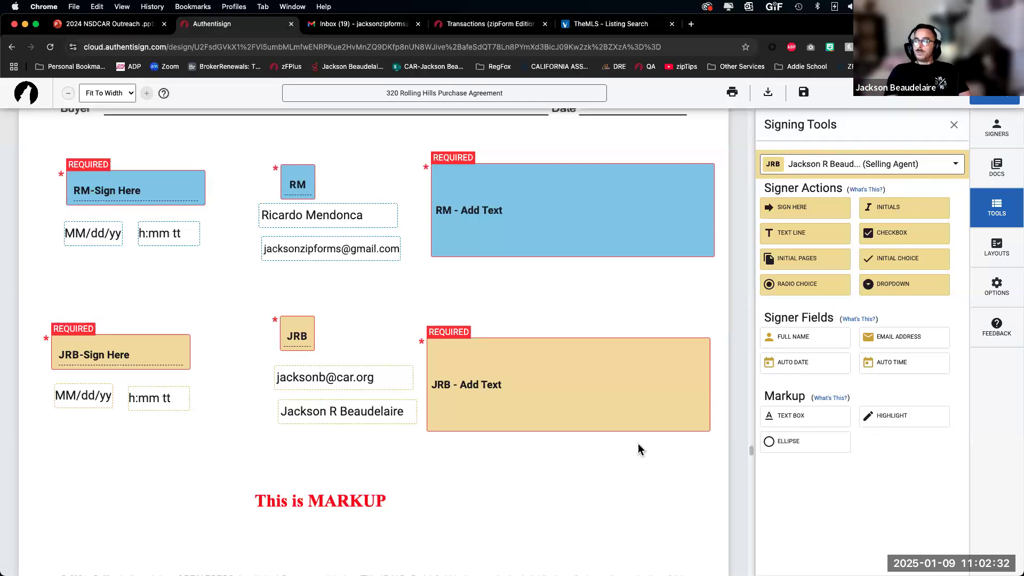
{"action": "left_click_drag", "start_coordinate": [213, 482], "coordinate": [427, 523]}
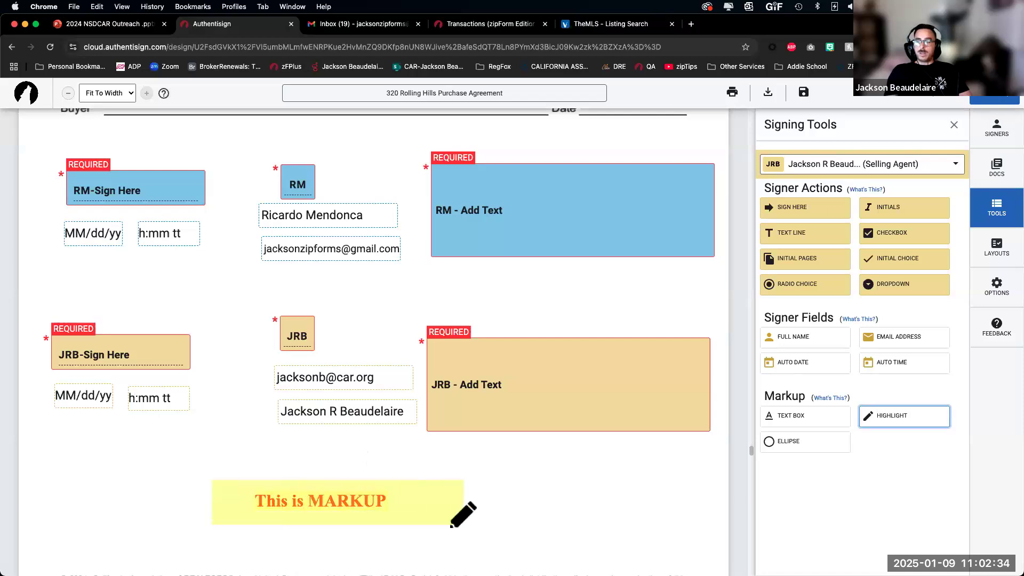
{"action": "left_click", "coordinate": [805, 441]}
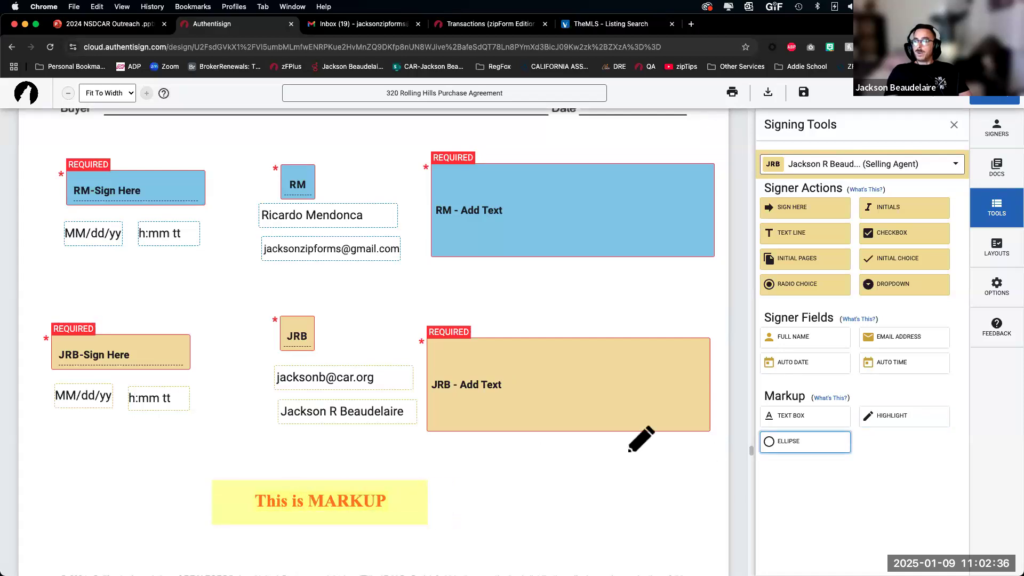
{"action": "left_click_drag", "start_coordinate": [207, 478], "coordinate": [303, 534]}
Step: Review the marked-up agreement and continue to the Finalize Signing Setup dialog
{"action": "left_click_drag", "start_coordinate": [432, 544], "coordinate": [444, 191]}
{"action": "scroll", "coordinate": [469, 536], "scroll_direction": "down", "scroll_amount": 8}
{"action": "scroll", "coordinate": [473, 262], "scroll_direction": "up", "scroll_amount": 2}
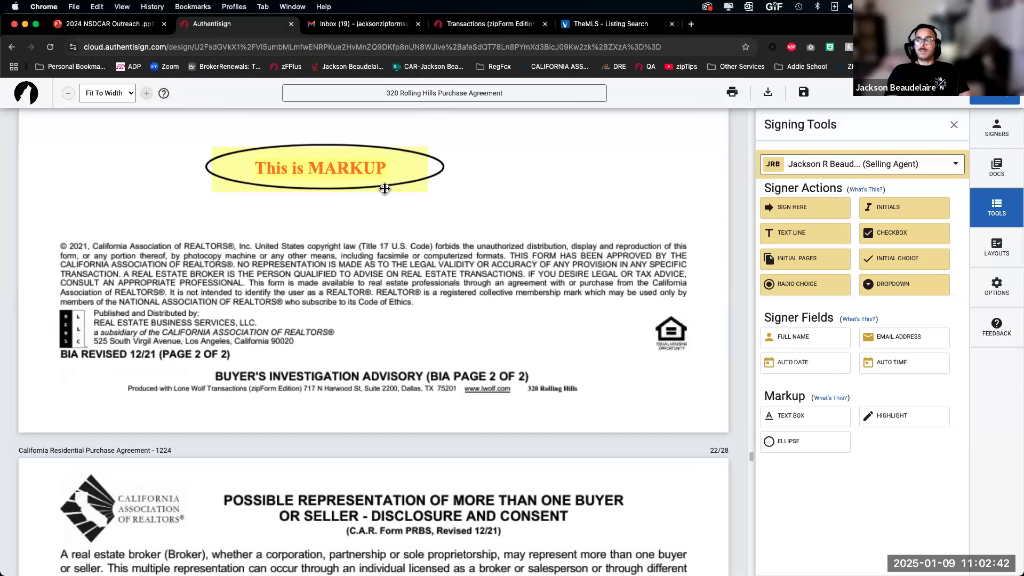
{"action": "scroll", "coordinate": [384, 190], "scroll_direction": "up", "scroll_amount": 3}
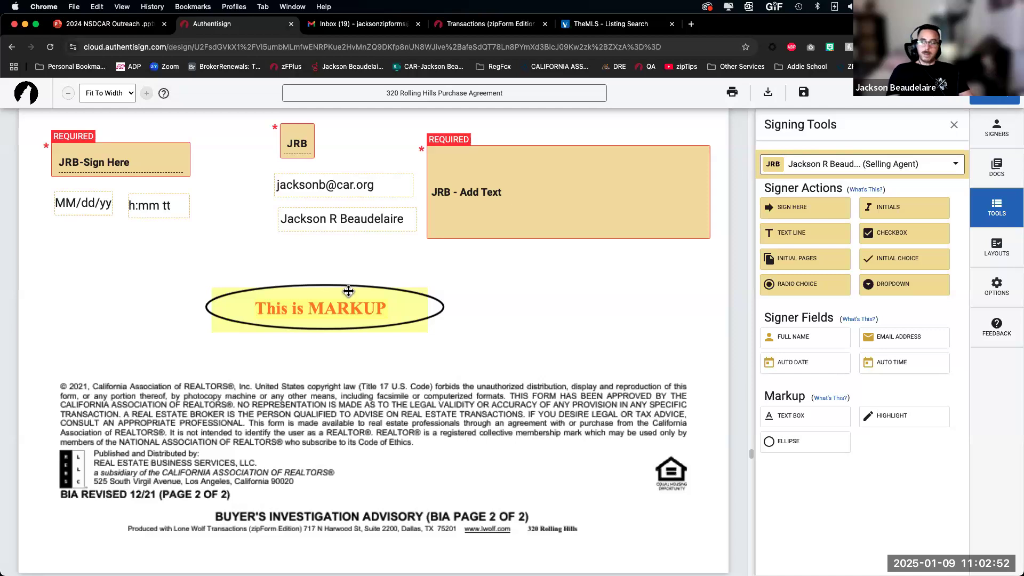
{"action": "scroll", "coordinate": [435, 295], "scroll_direction": "up", "scroll_amount": 3}
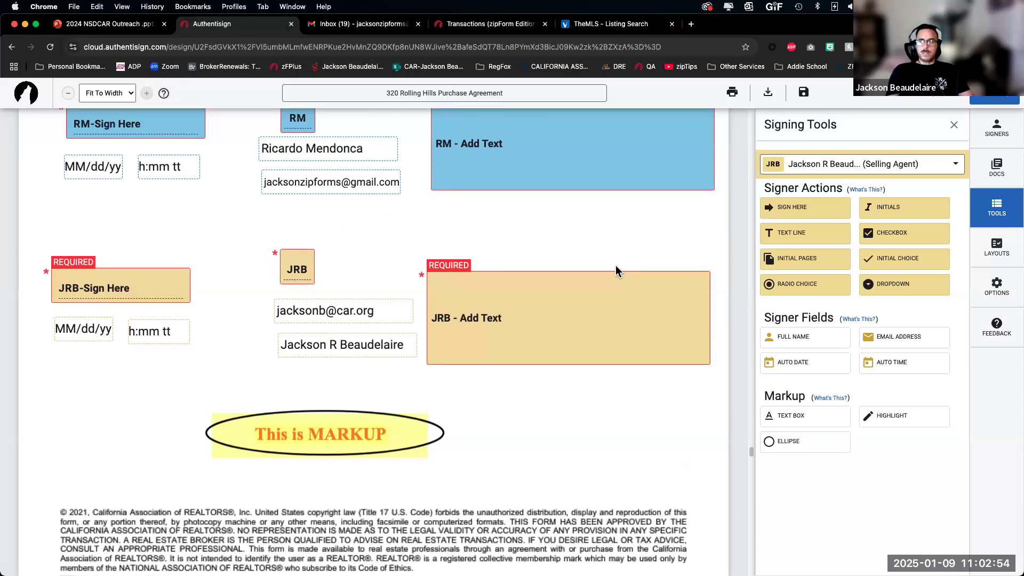
{"action": "left_click", "coordinate": [995, 99]}
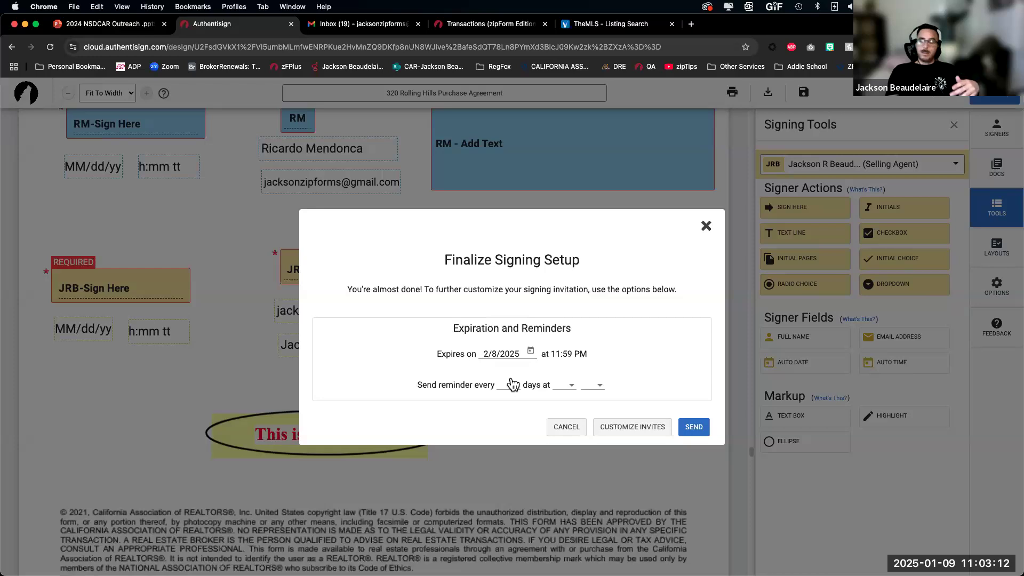
Step: Send the signing invitations with reminders every 1 day at 9 AM, then go to the NSDCAR Outreach tab
{"action": "left_click", "coordinate": [511, 384]}
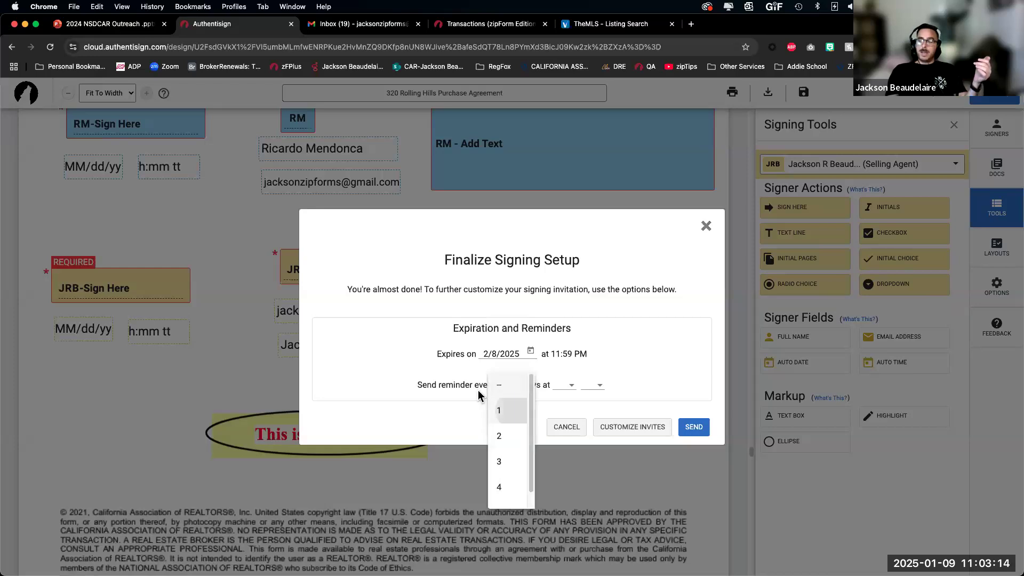
{"action": "left_click", "coordinate": [499, 410]}
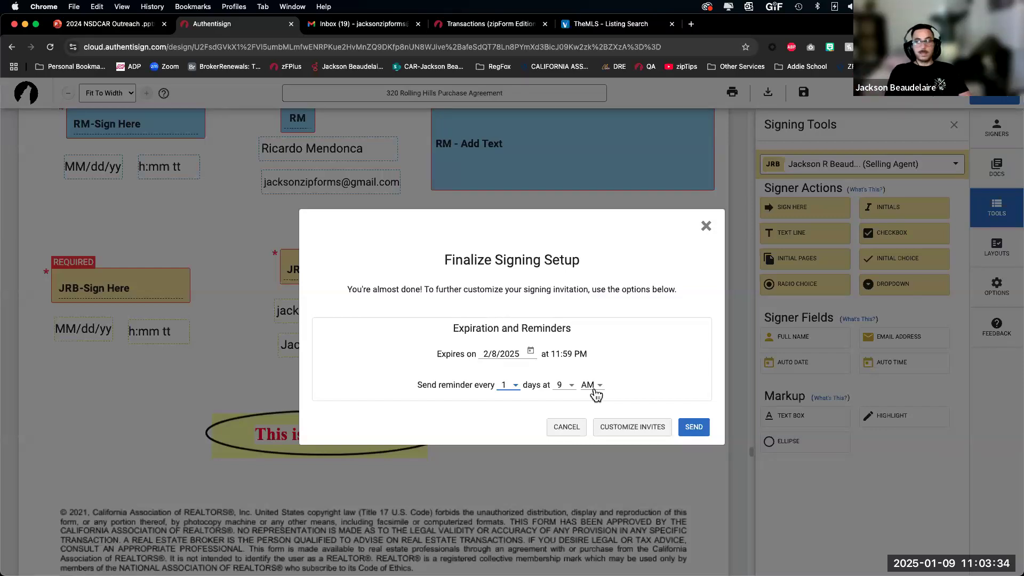
{"action": "left_click", "coordinate": [693, 429]}
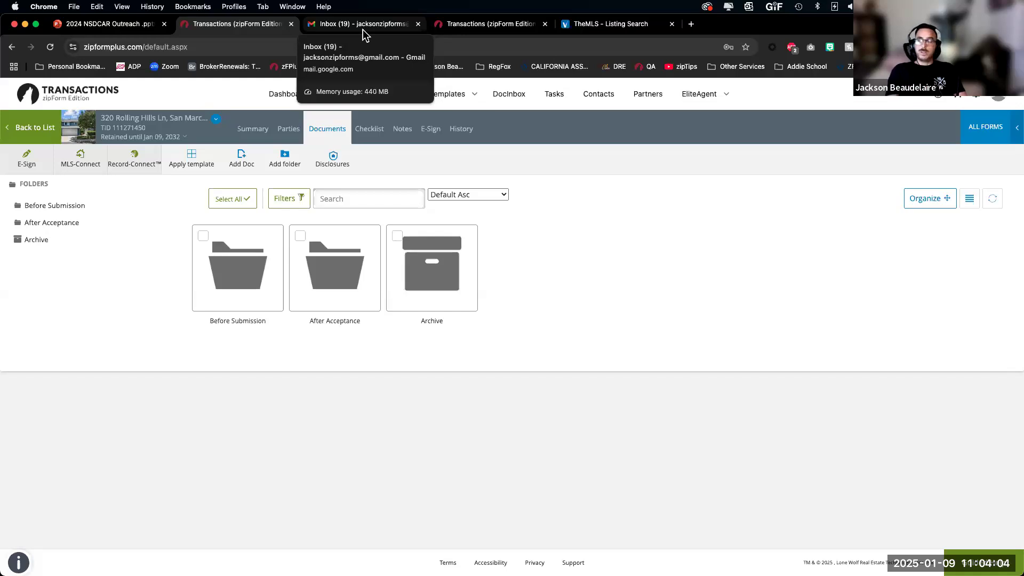
{"action": "left_click", "coordinate": [115, 28]}
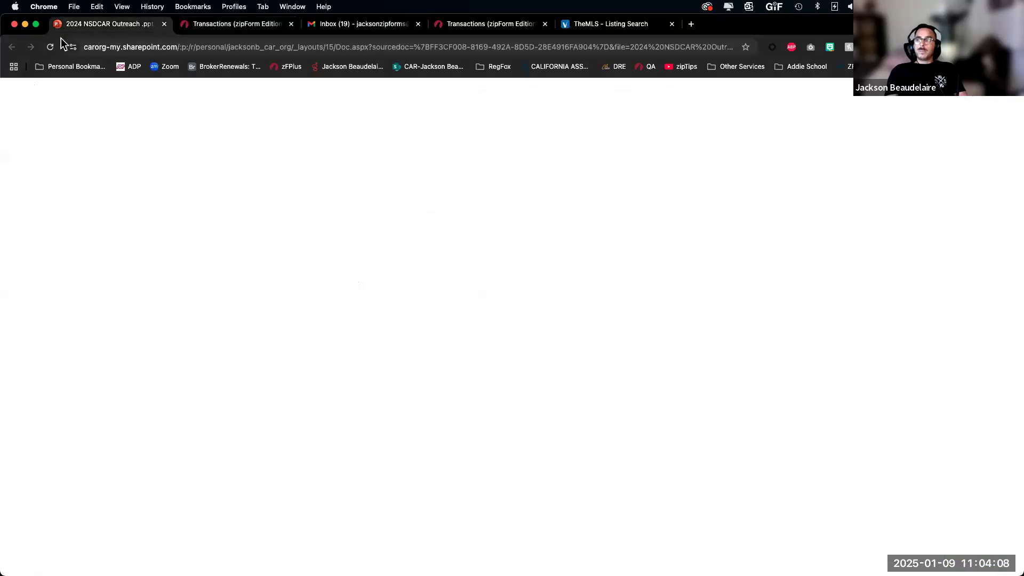
Step: Reload the 2024 NSDCAR Outreach deck and select slide 6, the Agenda slide
{"action": "left_click", "coordinate": [50, 47]}
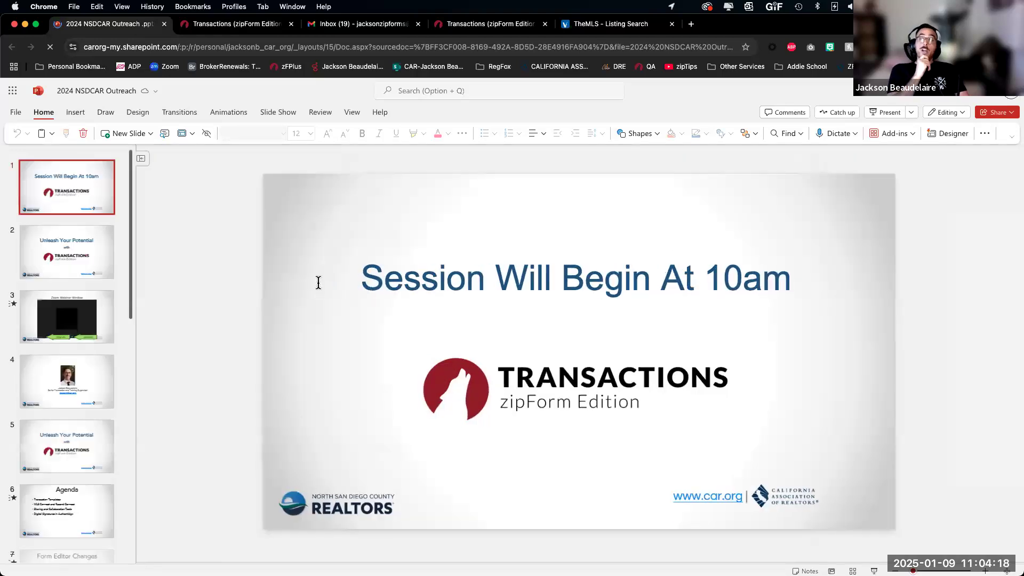
{"action": "left_click", "coordinate": [99, 506]}
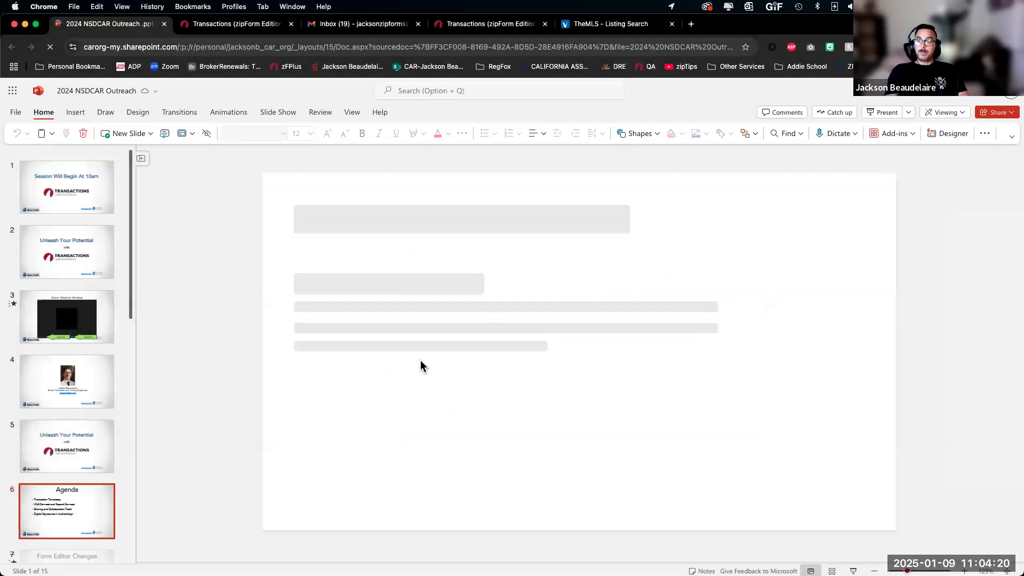